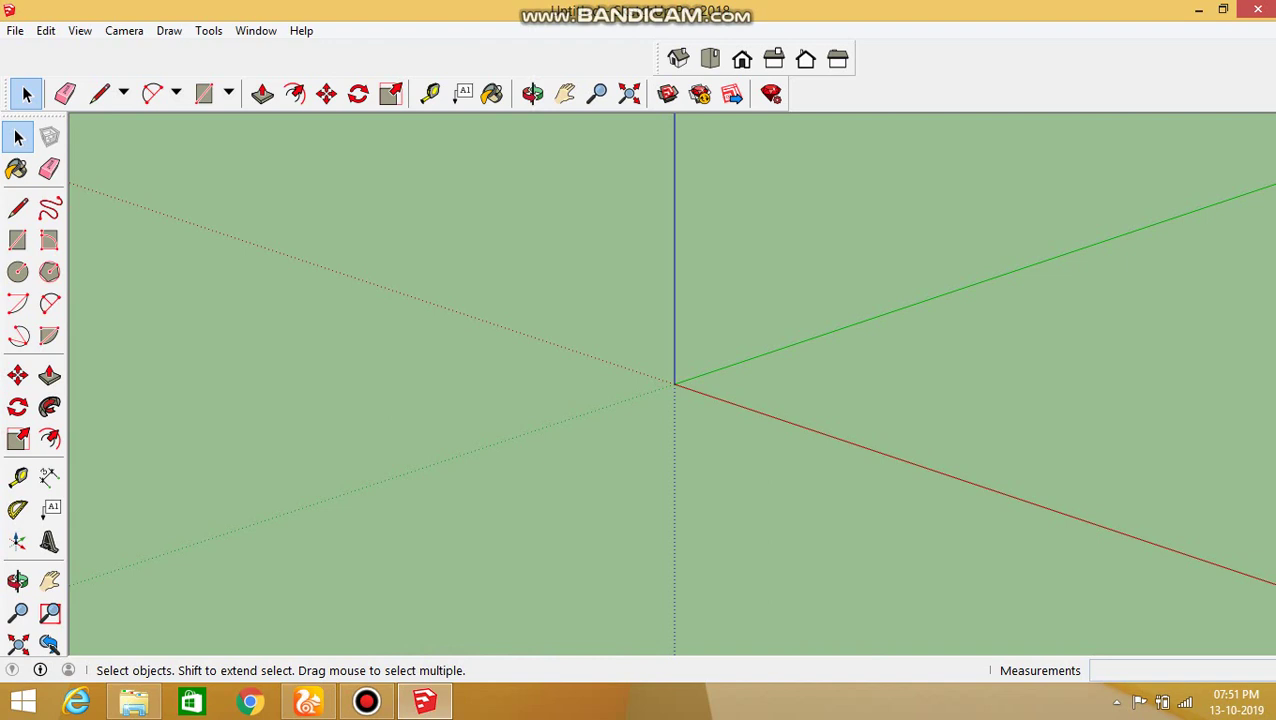
- Draw a rectangle about 1373' by 786' across the dotted green axis and push/pull it up about 846' into a box
{"action": "left_click", "coordinate": [204, 93]}
{"action": "left_click", "coordinate": [320, 465]}
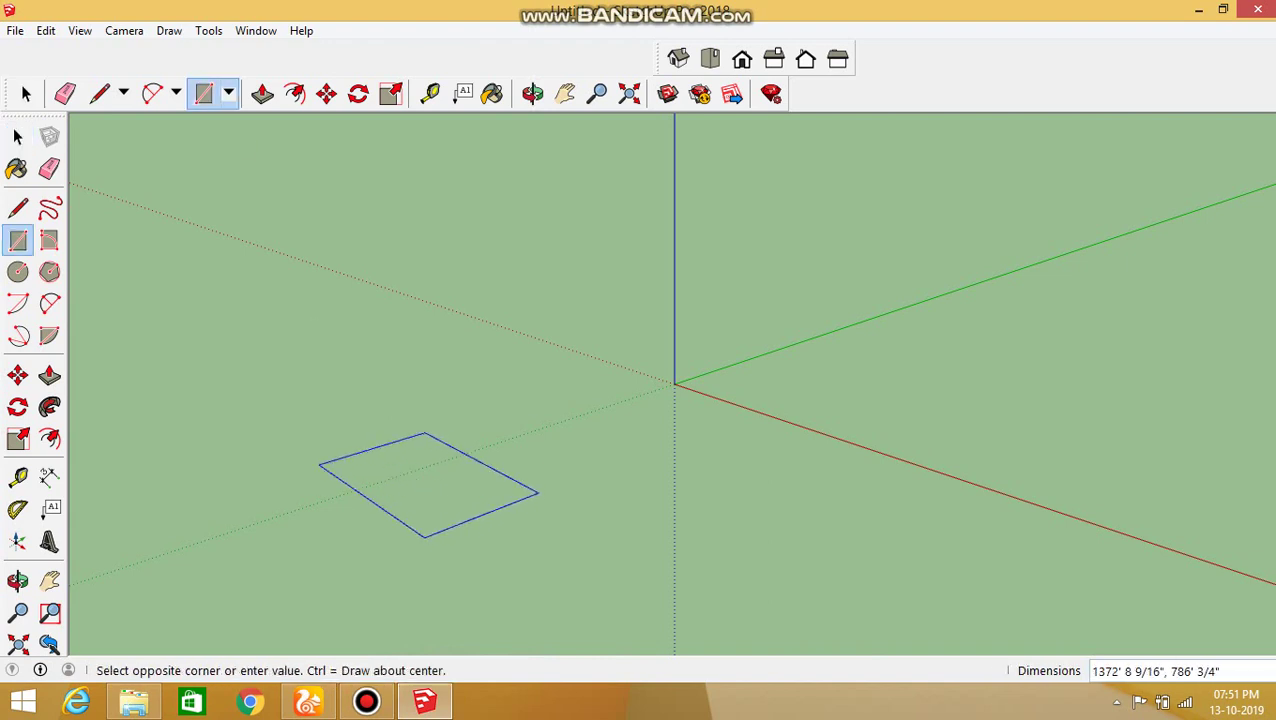
{"action": "left_click", "coordinate": [538, 492]}
{"action": "left_click", "coordinate": [262, 93]}
{"action": "left_click_drag", "start_coordinate": [428, 484], "coordinate": [415, 358]}
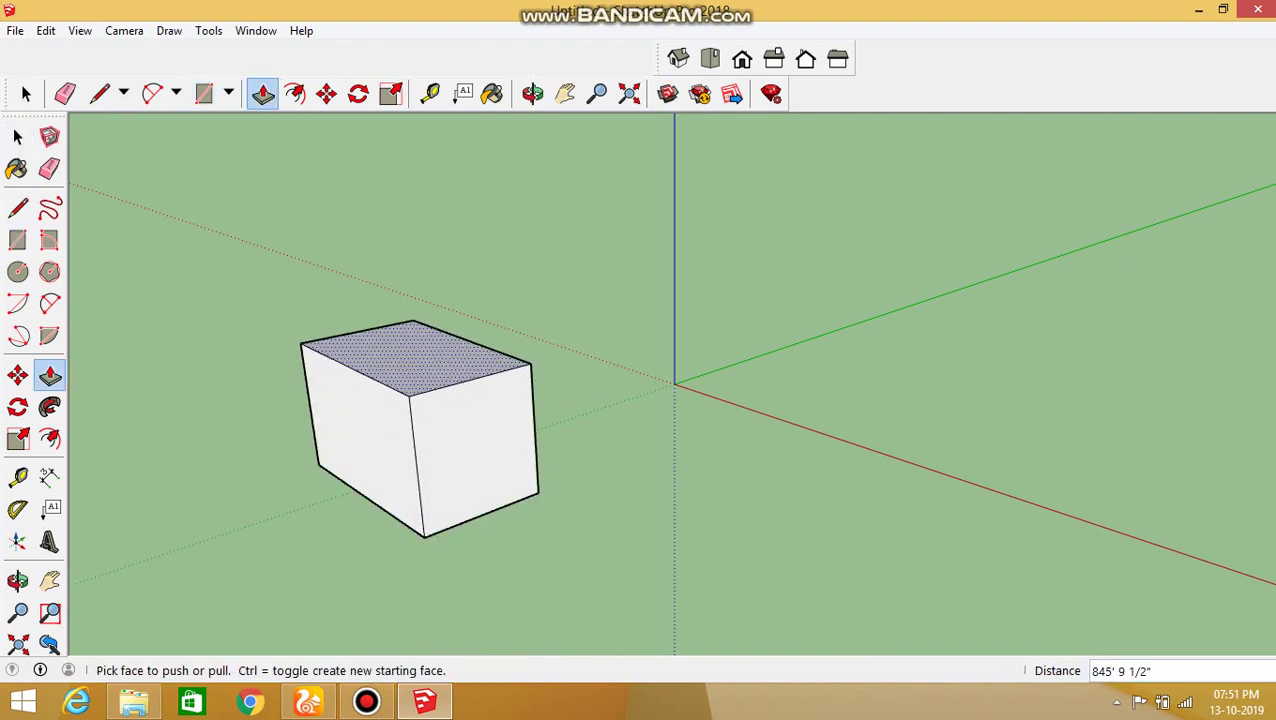
{"action": "key", "text": "space"}
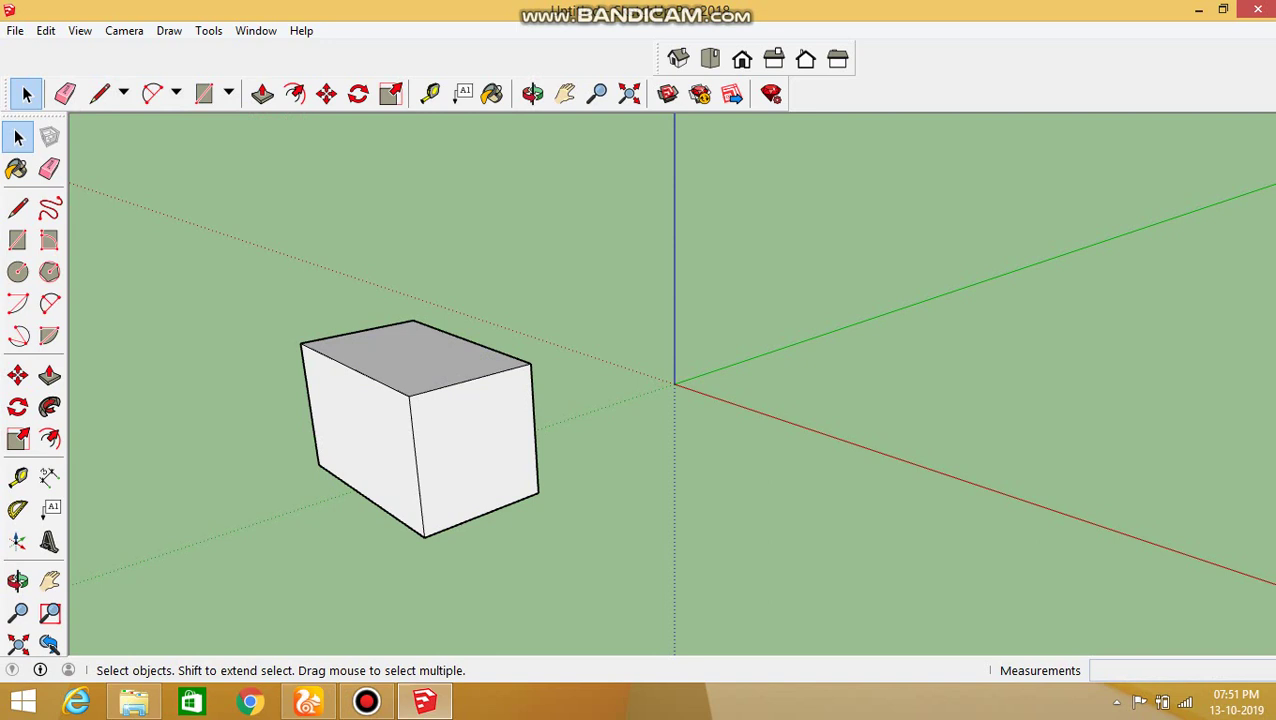
- Select the box's front face alone, extend the selection to its bounding edges, and expand it to the whole box
{"action": "left_click_drag", "start_coordinate": [299, 531], "coordinate": [299, 531]}
{"action": "key", "text": "ctrl+t"}
{"action": "left_click", "coordinate": [474, 450]}
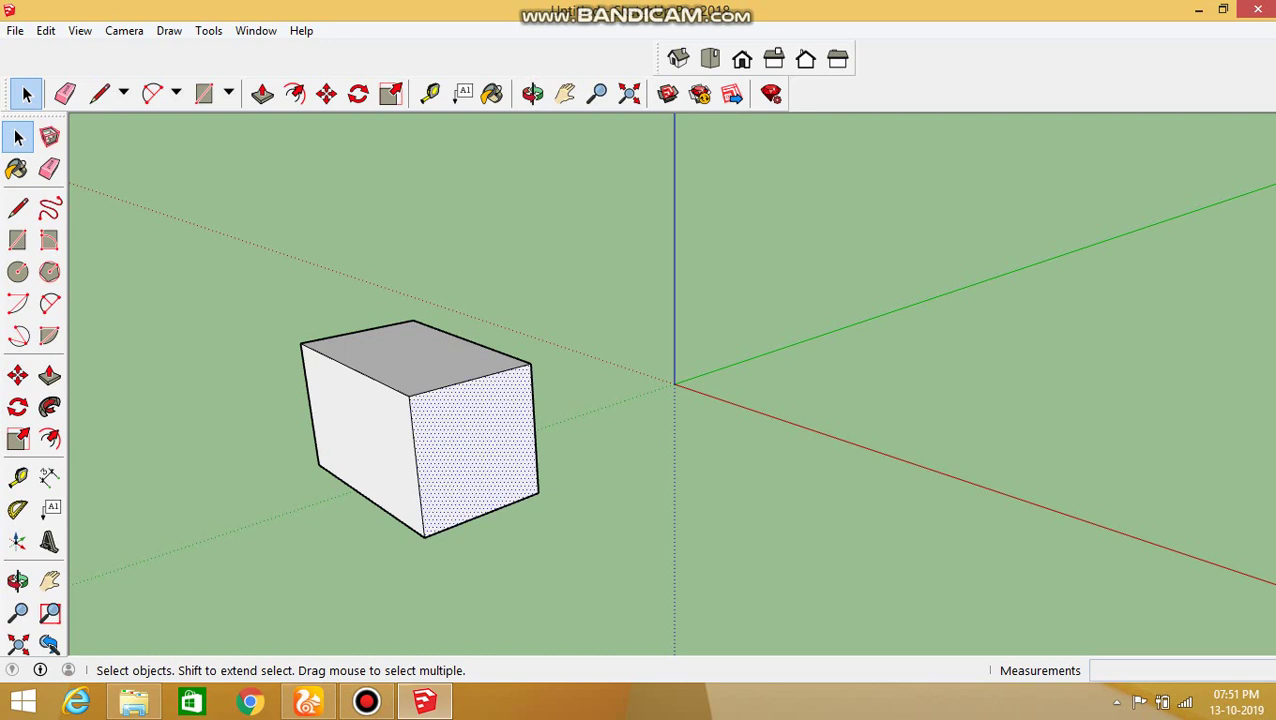
{"action": "double_click", "coordinate": [474, 450]}
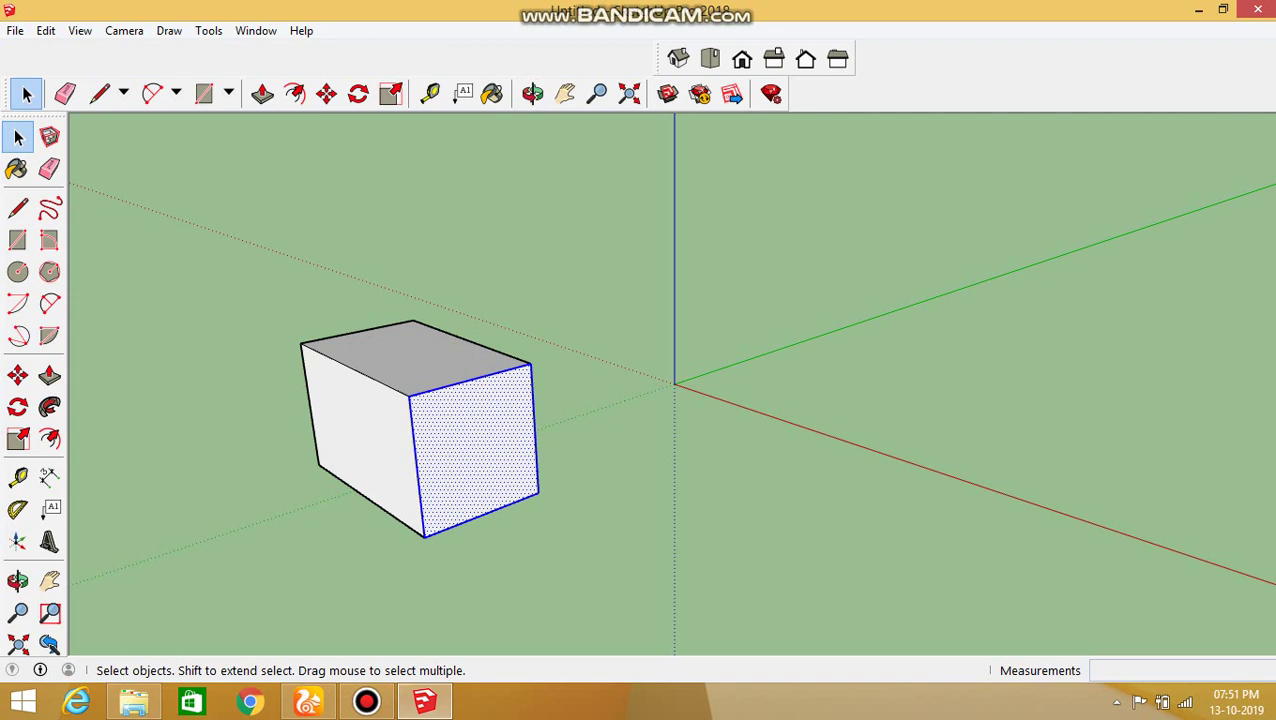
{"action": "triple_click", "coordinate": [472, 445]}
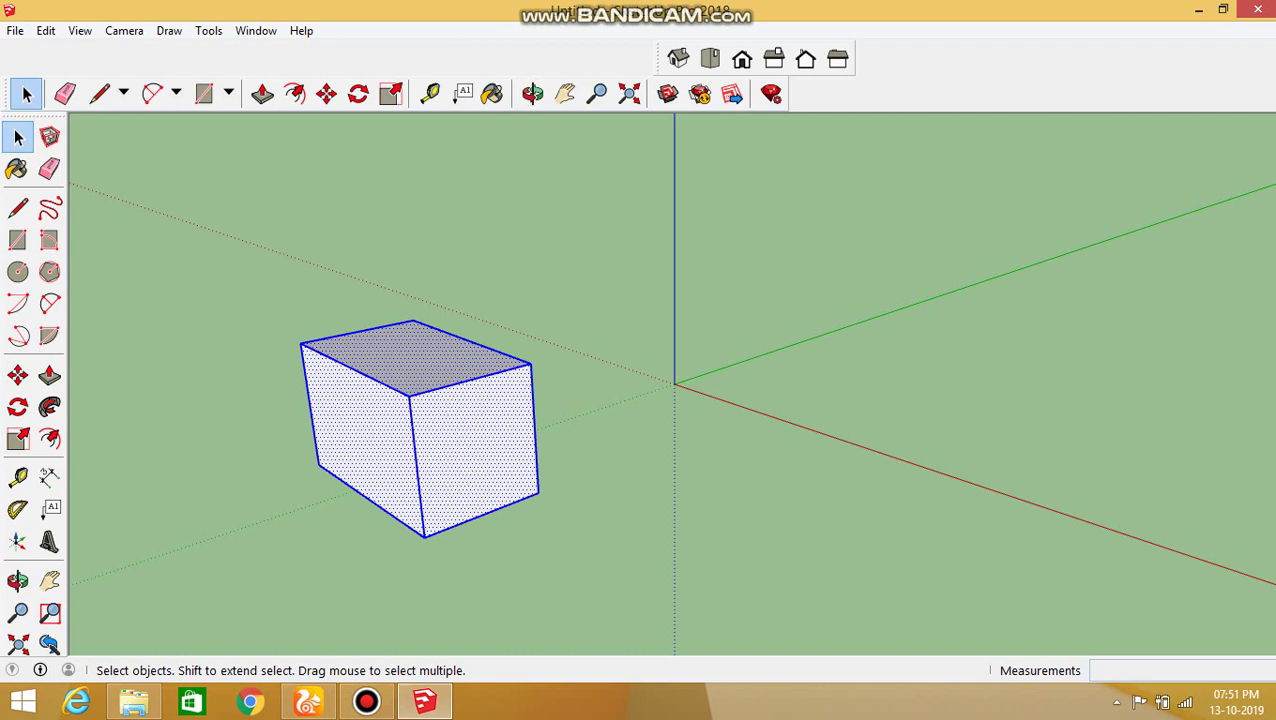
- Repeat the face, face-with-edges and whole-box selections, clearing the selection between them and at the end
{"action": "key", "text": "ctrl+t"}
{"action": "left_click", "coordinate": [472, 455]}
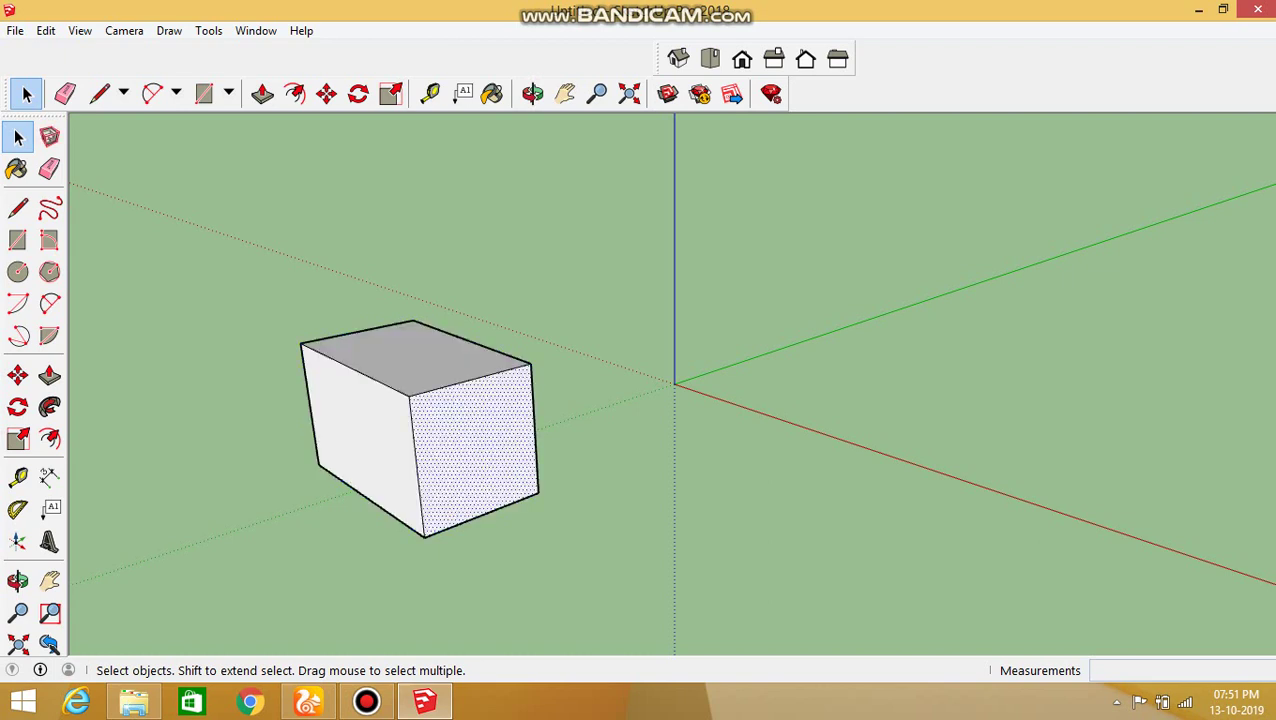
{"action": "key", "text": "ctrl+t"}
{"action": "double_click", "coordinate": [472, 450]}
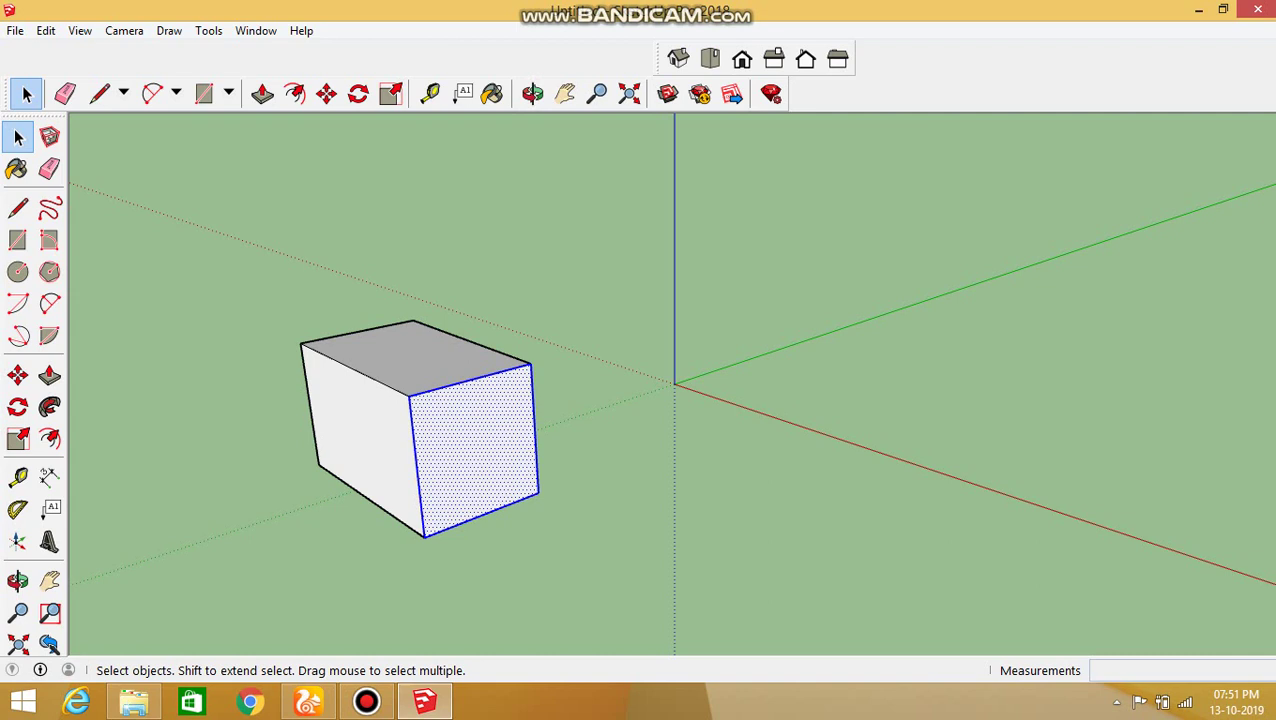
{"action": "key", "text": "ctrl+t"}
{"action": "triple_click", "coordinate": [472, 450]}
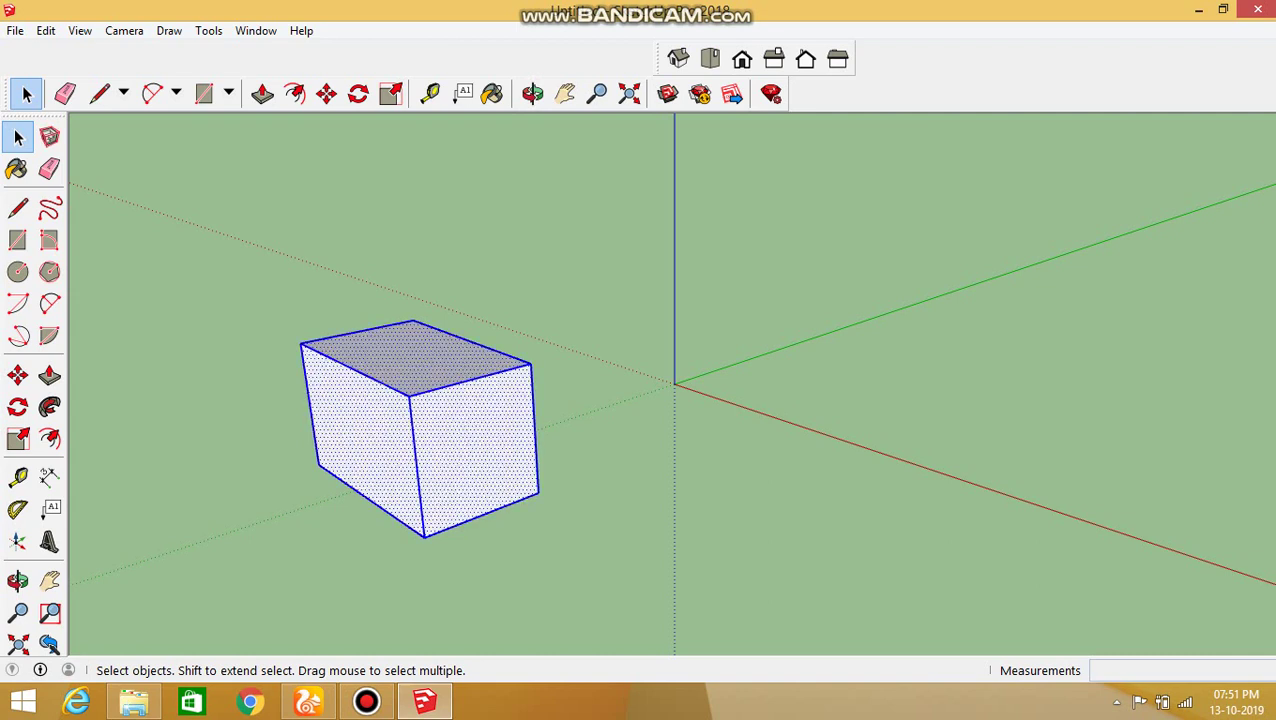
{"action": "left_click", "coordinate": [621, 569]}
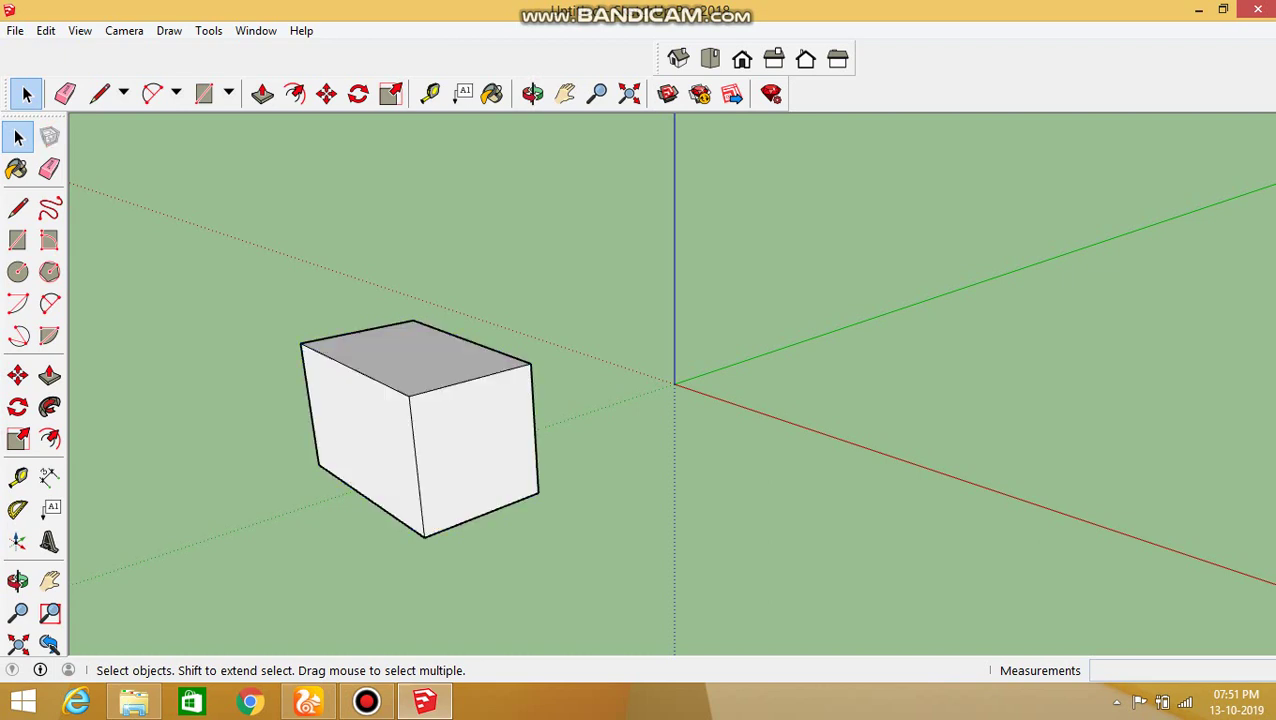
- Select the whole box with a selection window and move it about 4857' to between the solid green and red axes
{"action": "left_click_drag", "start_coordinate": [621, 569], "coordinate": [135, 251]}
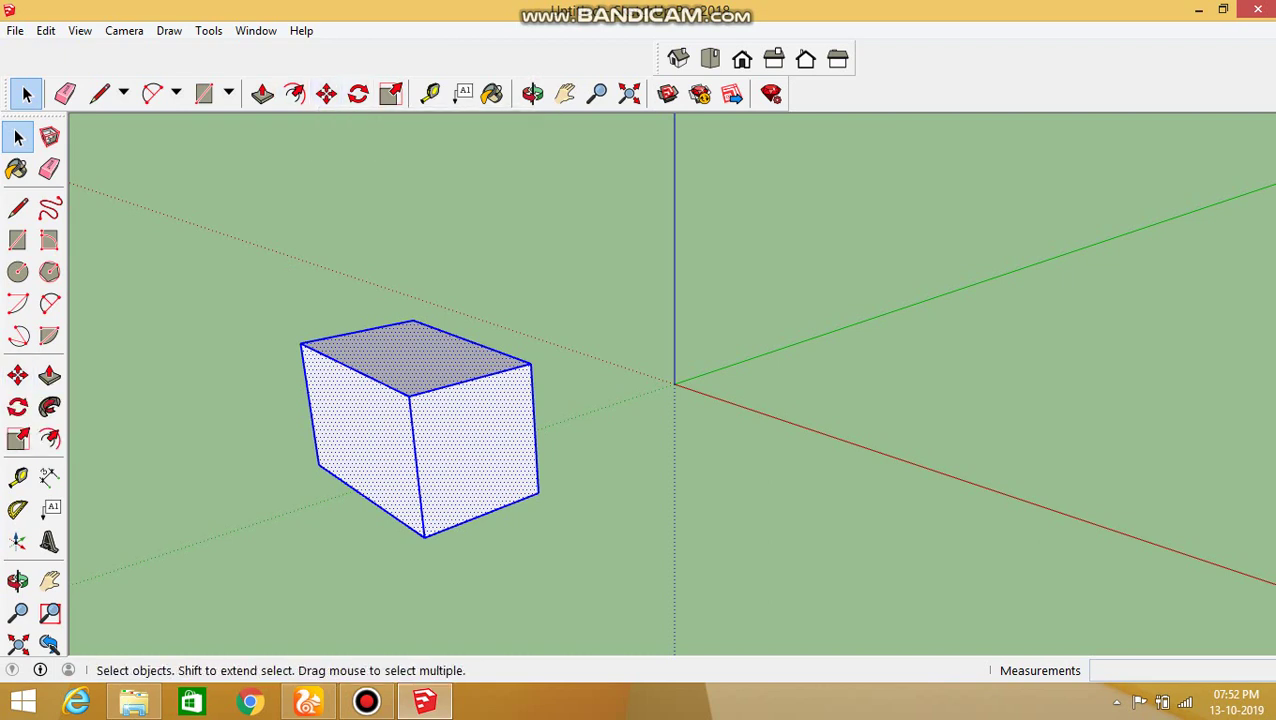
{"action": "left_click", "coordinate": [18, 375]}
{"action": "left_click_drag", "start_coordinate": [424, 537], "coordinate": [1130, 439]}
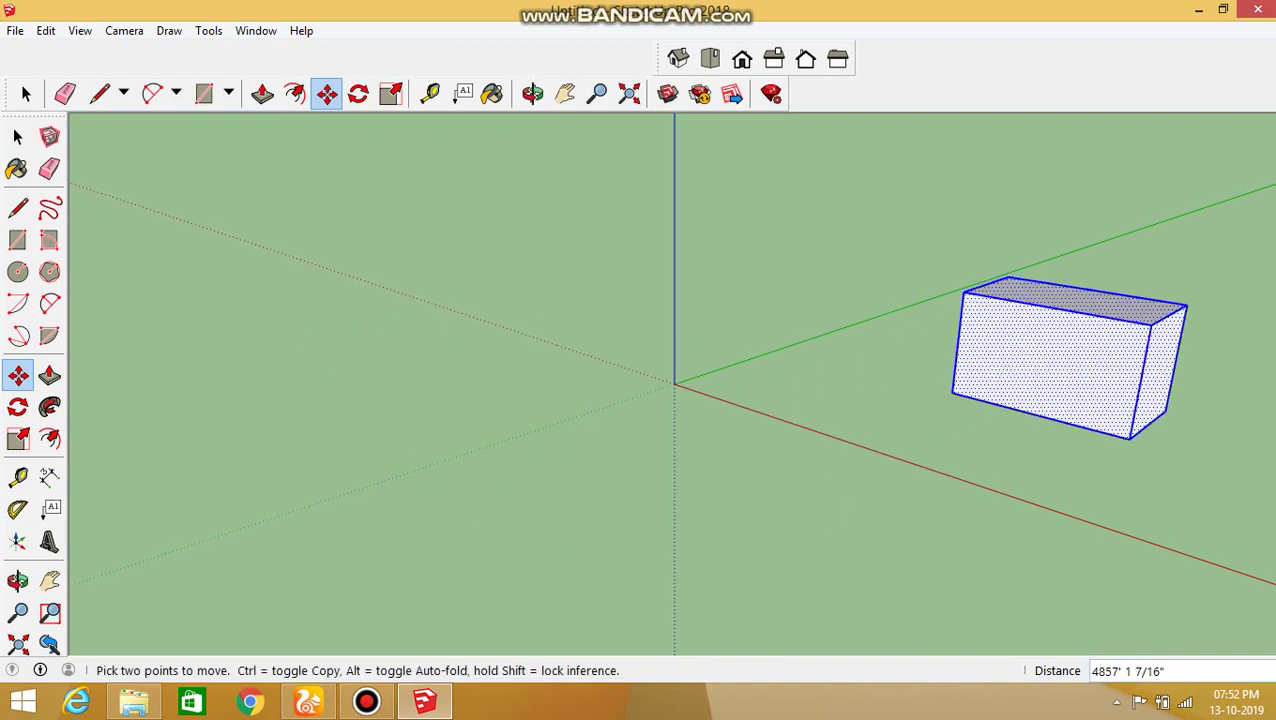
- Move the box about 5271' to beside the dotted red axis, about 3557' in front of the origin, and about 4979' towards the solid green axis
{"action": "left_click", "coordinate": [1130, 436]}
{"action": "left_click", "coordinate": [412, 414]}
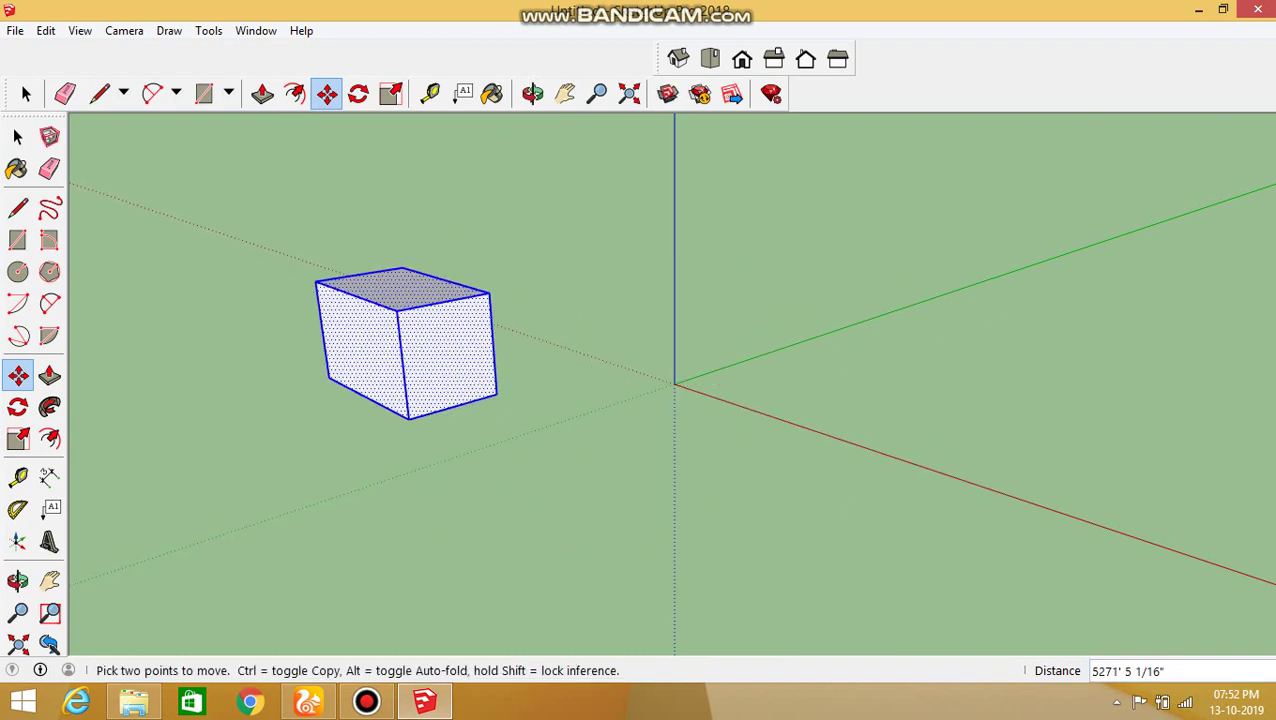
{"action": "left_click", "coordinate": [412, 414]}
{"action": "left_click", "coordinate": [767, 622]}
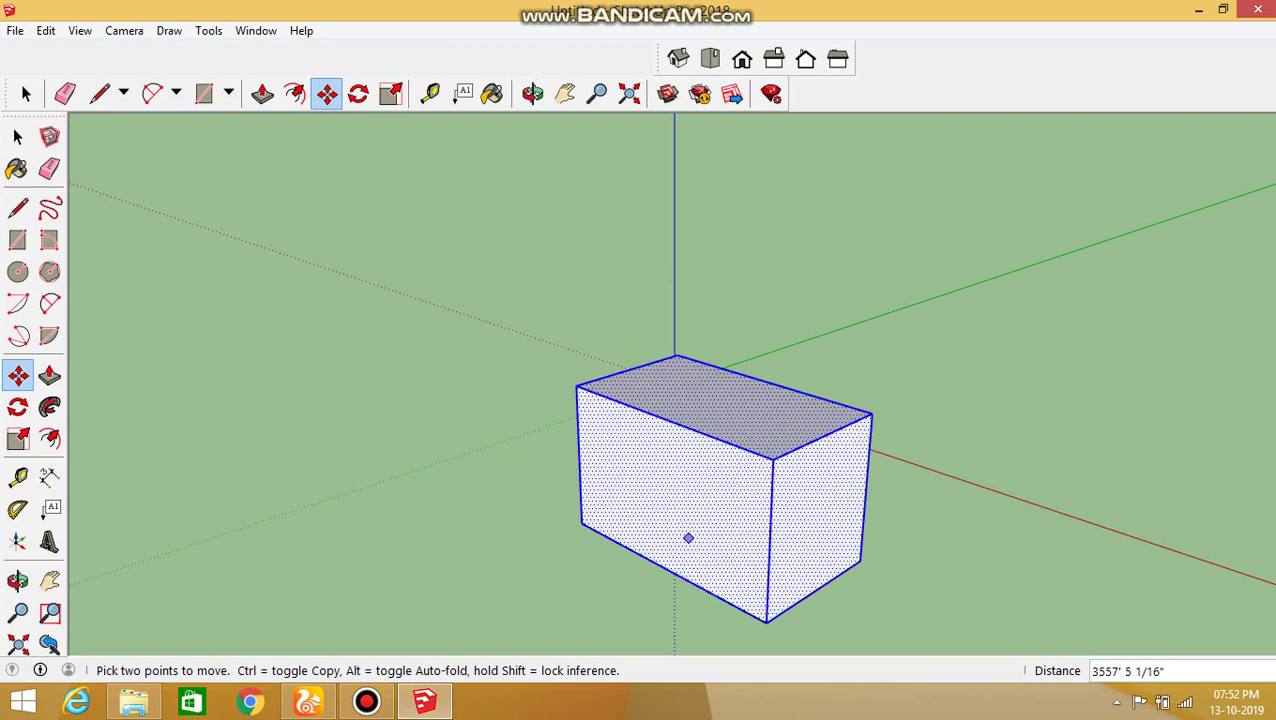
{"action": "left_click", "coordinate": [688, 539]}
{"action": "left_click", "coordinate": [1113, 349]}
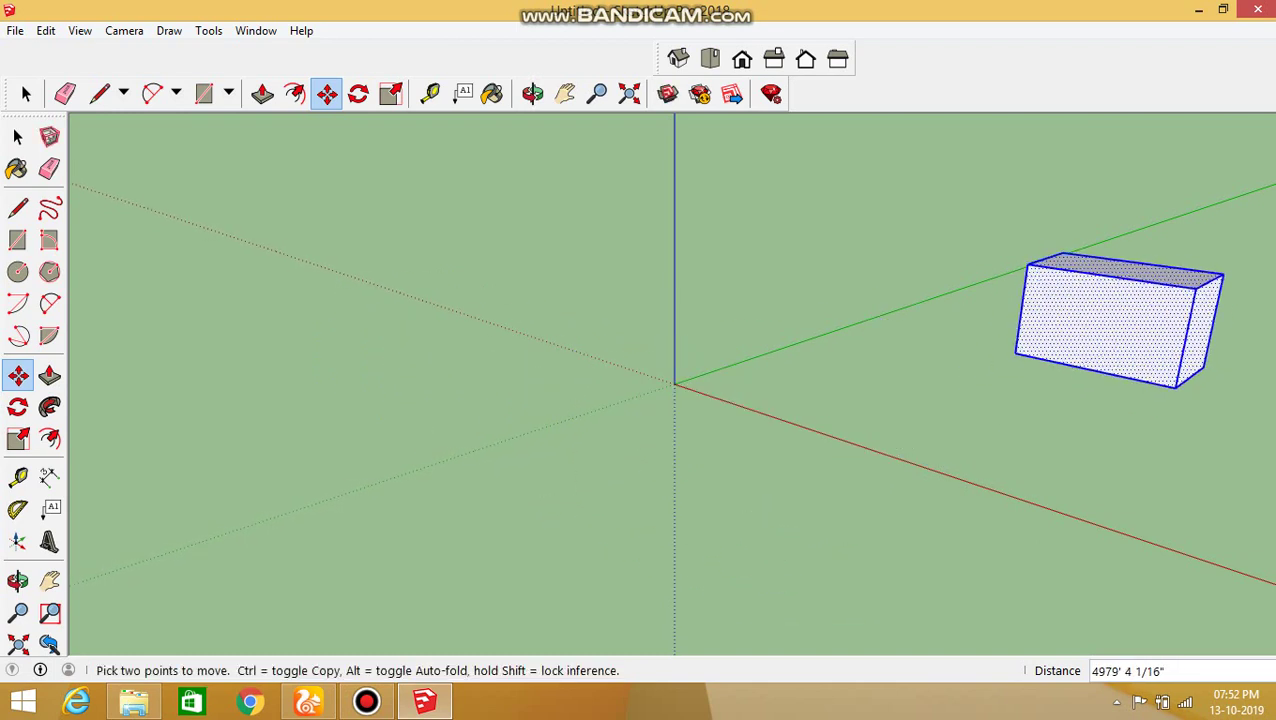
- Undo the last two moves of the box
{"action": "left_click", "coordinate": [1100, 340]}
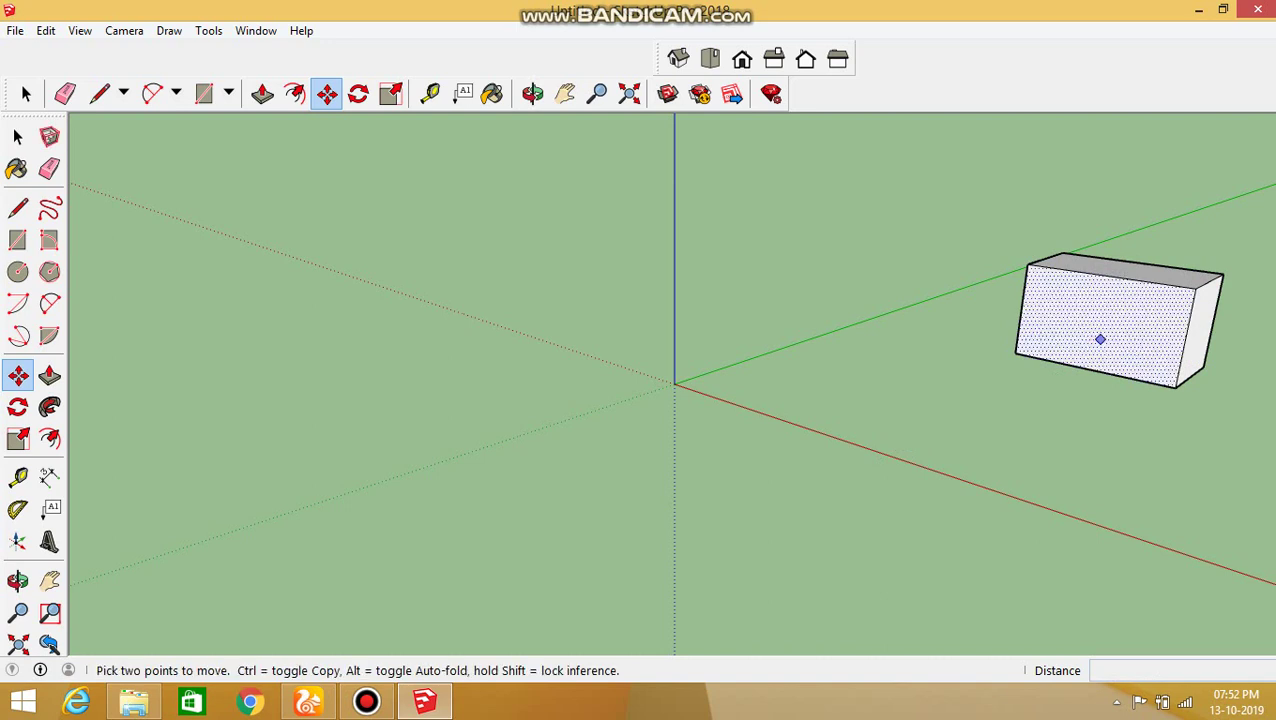
{"action": "key", "text": "ctrl+z"}
{"action": "key", "text": "ctrl+z"}
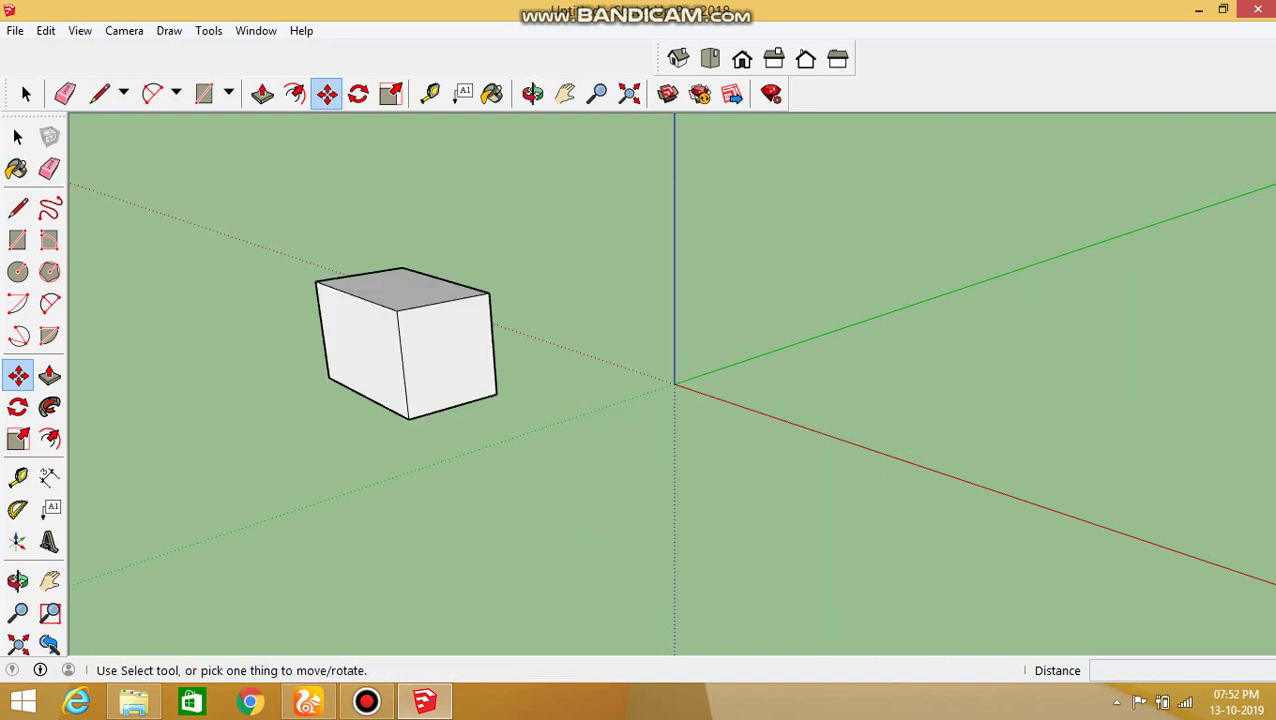
- Try to move only the box's front face along the red axis, cancel it, and undo the previous move of the box
{"action": "left_click", "coordinate": [26, 93]}
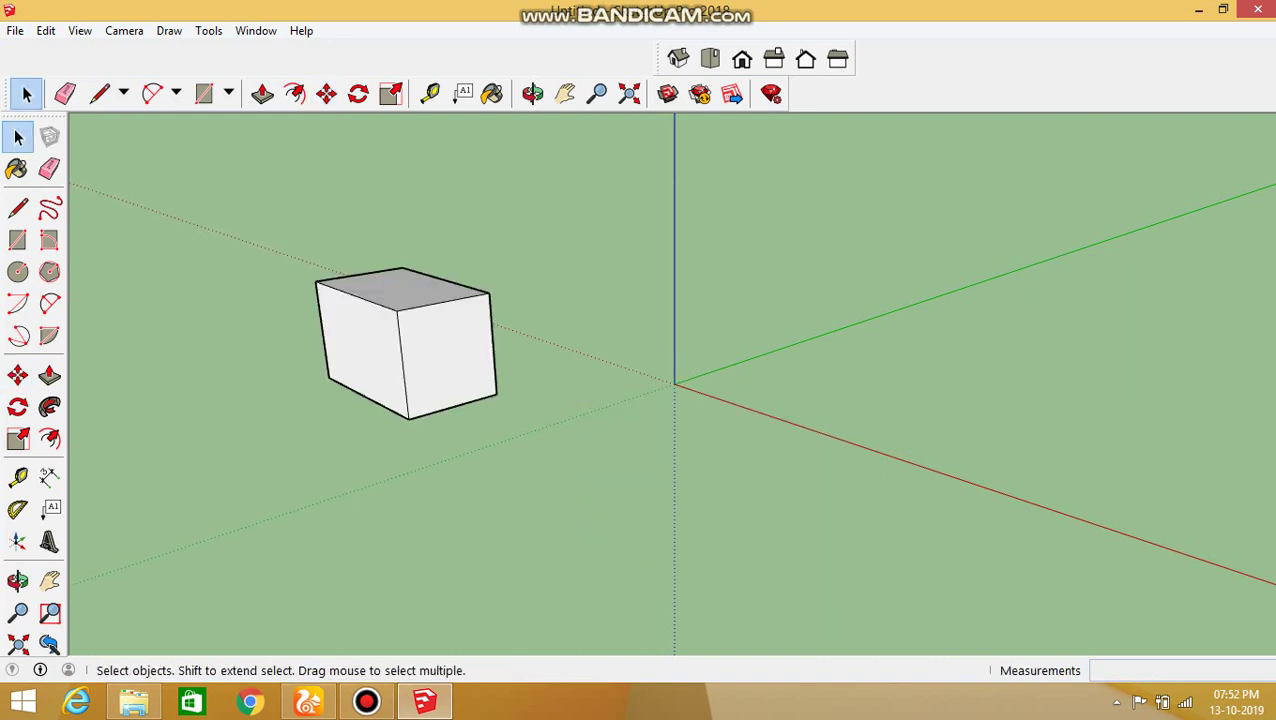
{"action": "left_click", "coordinate": [447, 356]}
{"action": "left_click", "coordinate": [326, 93]}
{"action": "left_click", "coordinate": [428, 321]}
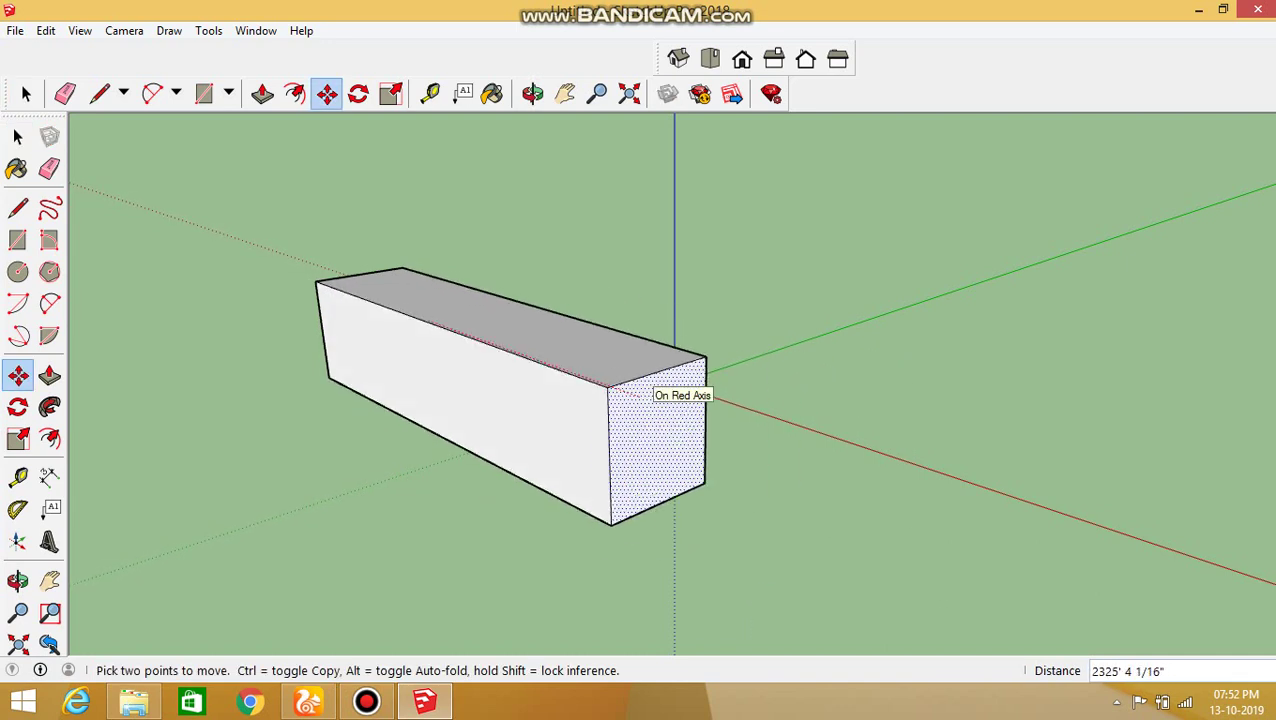
{"action": "key", "text": "Escape"}
{"action": "key", "text": "ctrl+z"}
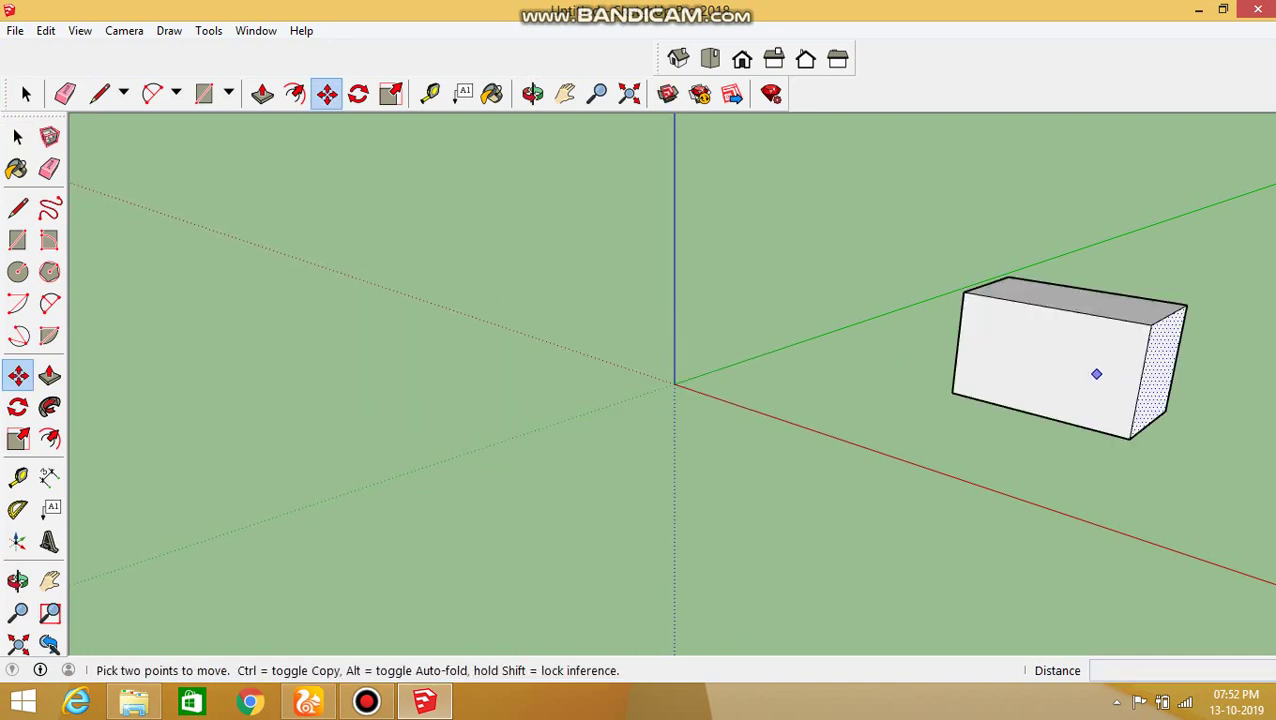
{"action": "key", "text": "space"}
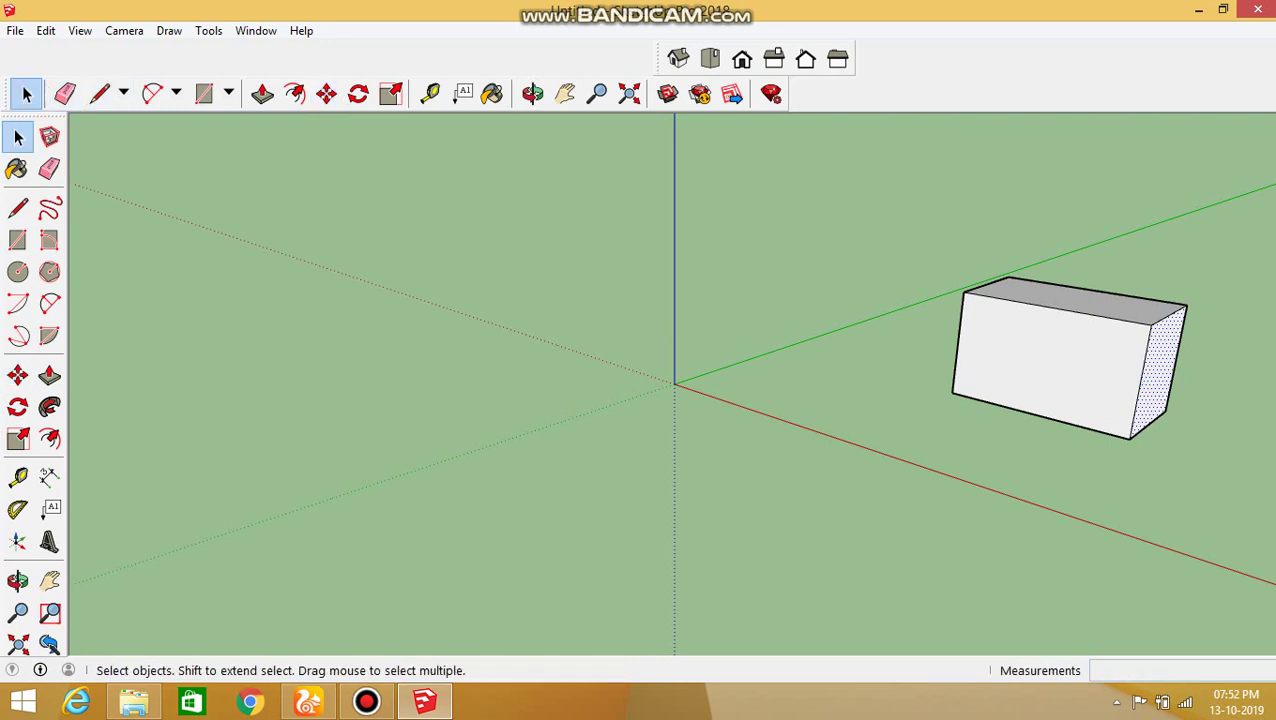
{"action": "key", "text": "ctrl+a"}
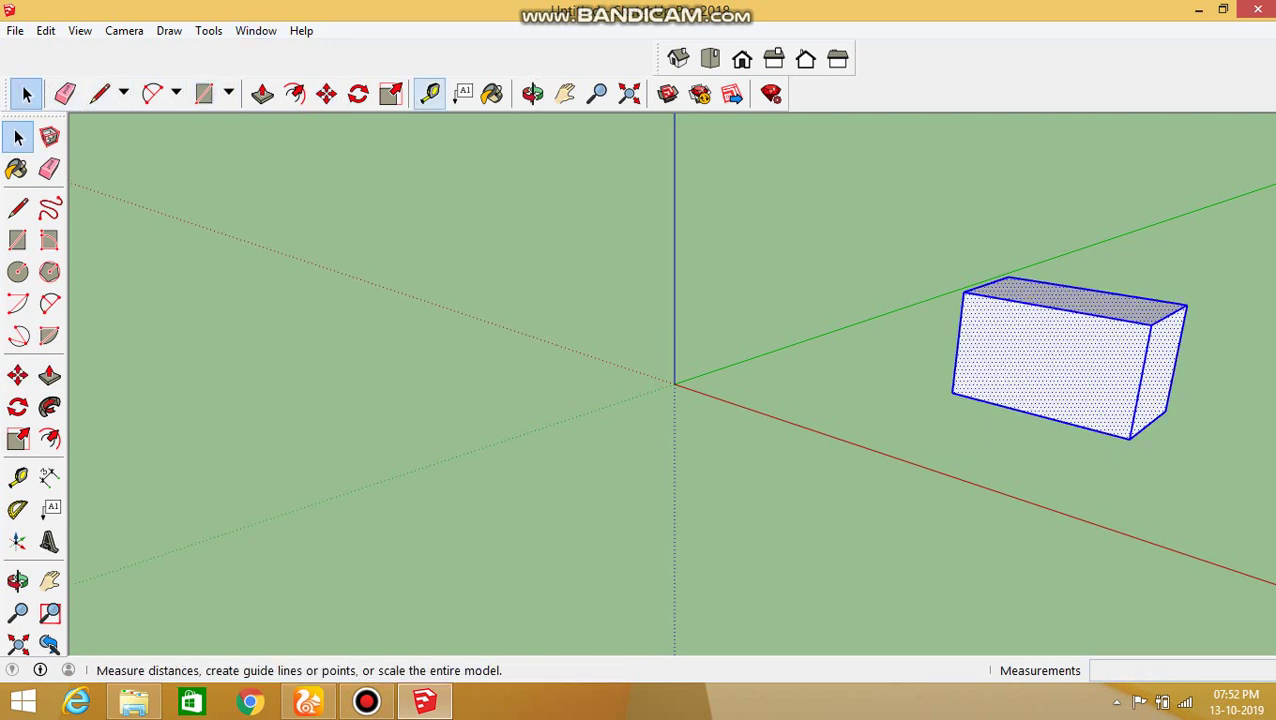
{"action": "left_click", "coordinate": [295, 93]}
{"action": "left_click", "coordinate": [326, 93]}
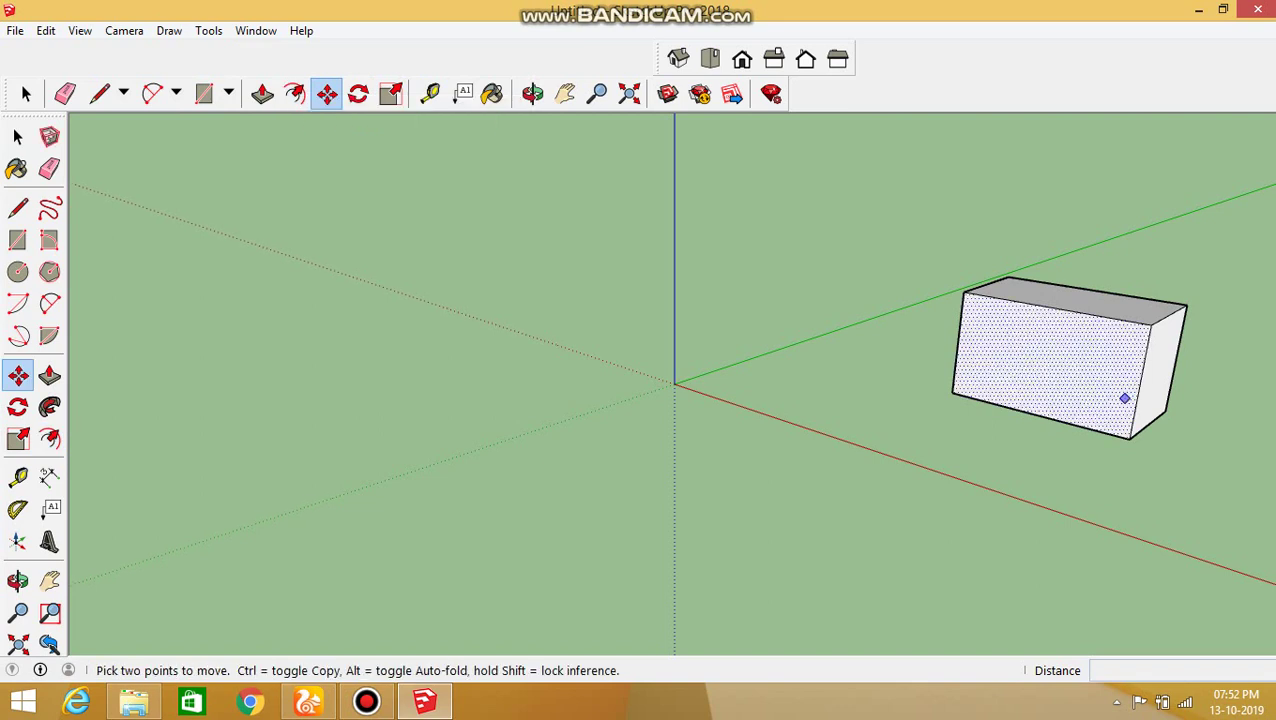
{"action": "left_click", "coordinate": [1124, 399]}
{"action": "key", "text": "Escape"}
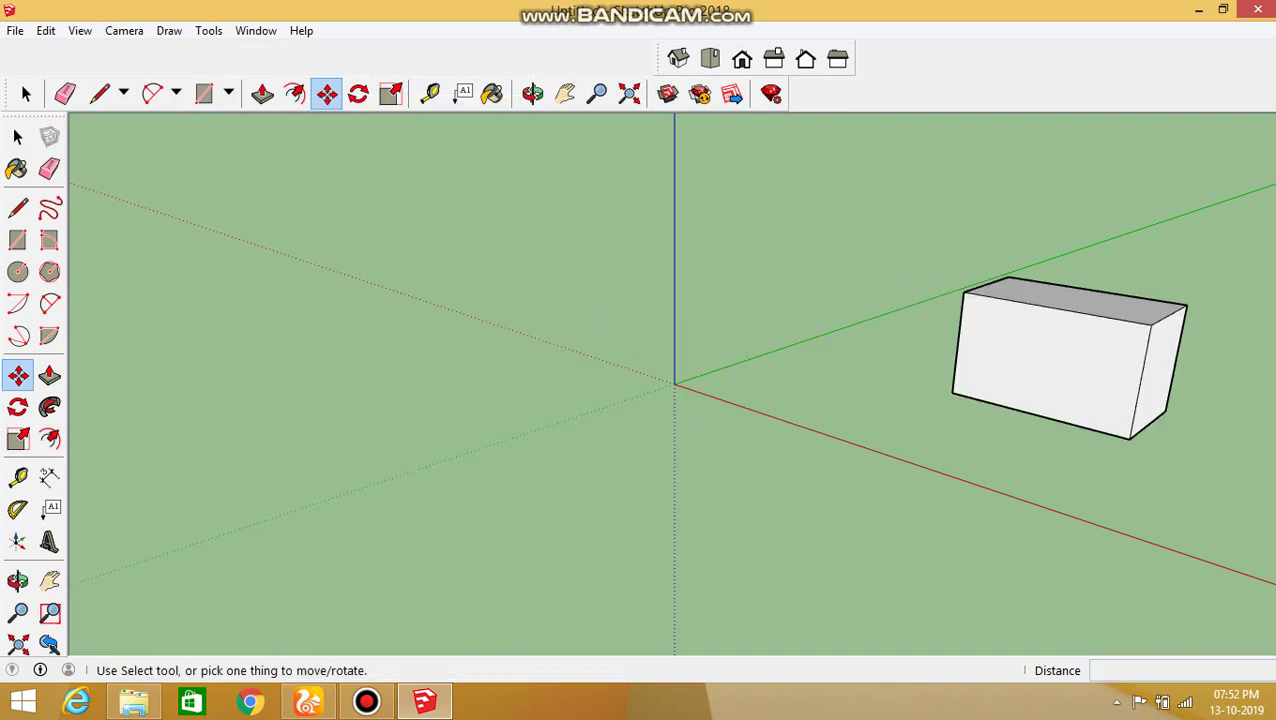
{"action": "key", "text": "space"}
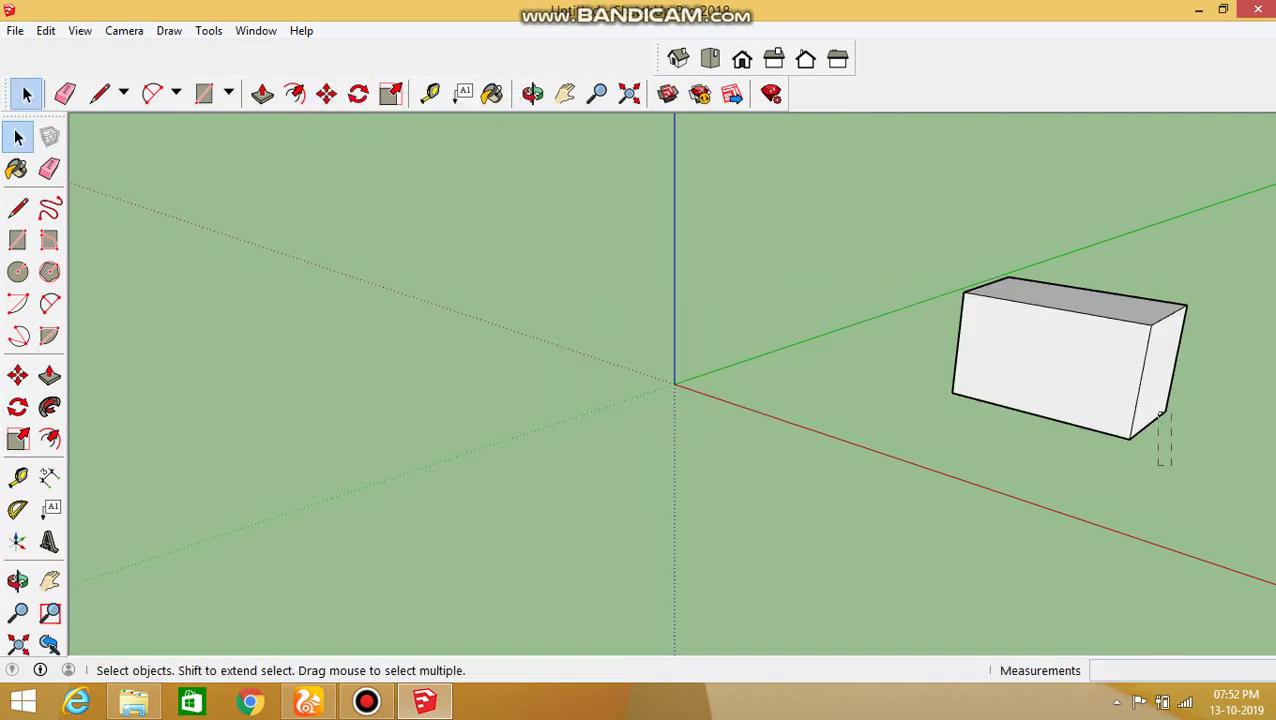
{"action": "key", "text": "ctrl+a"}
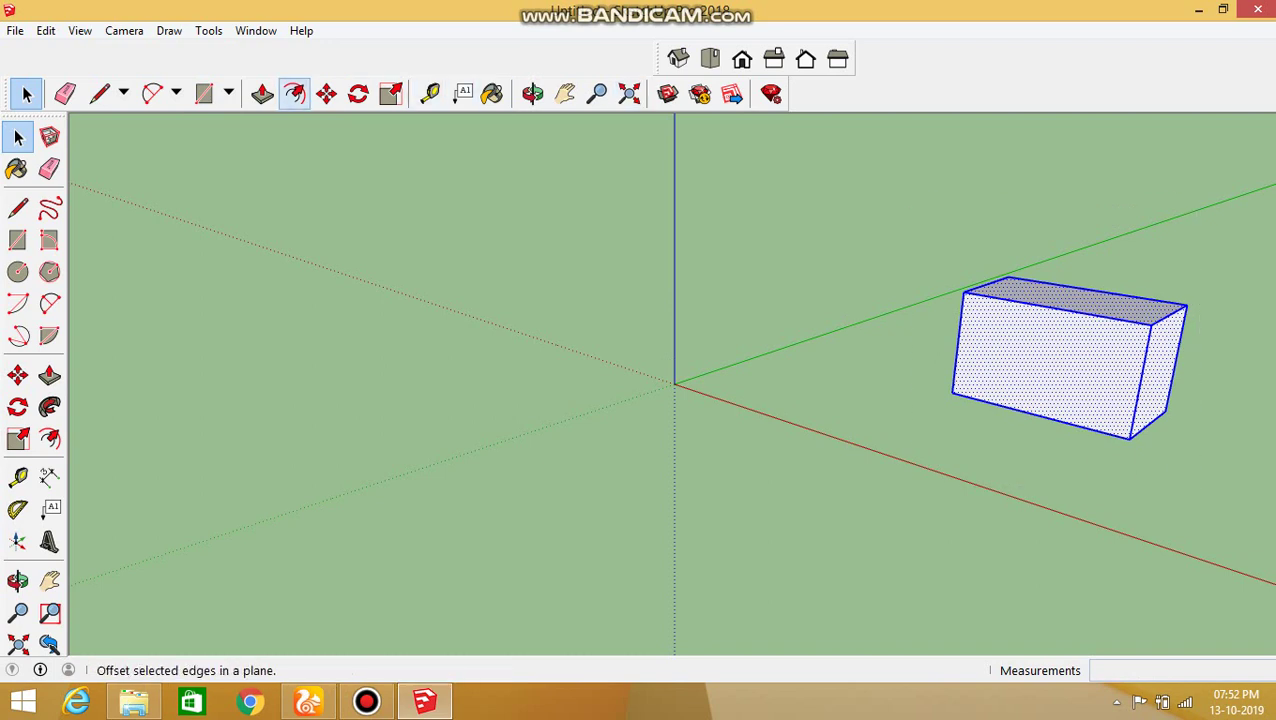
{"action": "left_click", "coordinate": [294, 93]}
{"action": "left_click", "coordinate": [326, 93]}
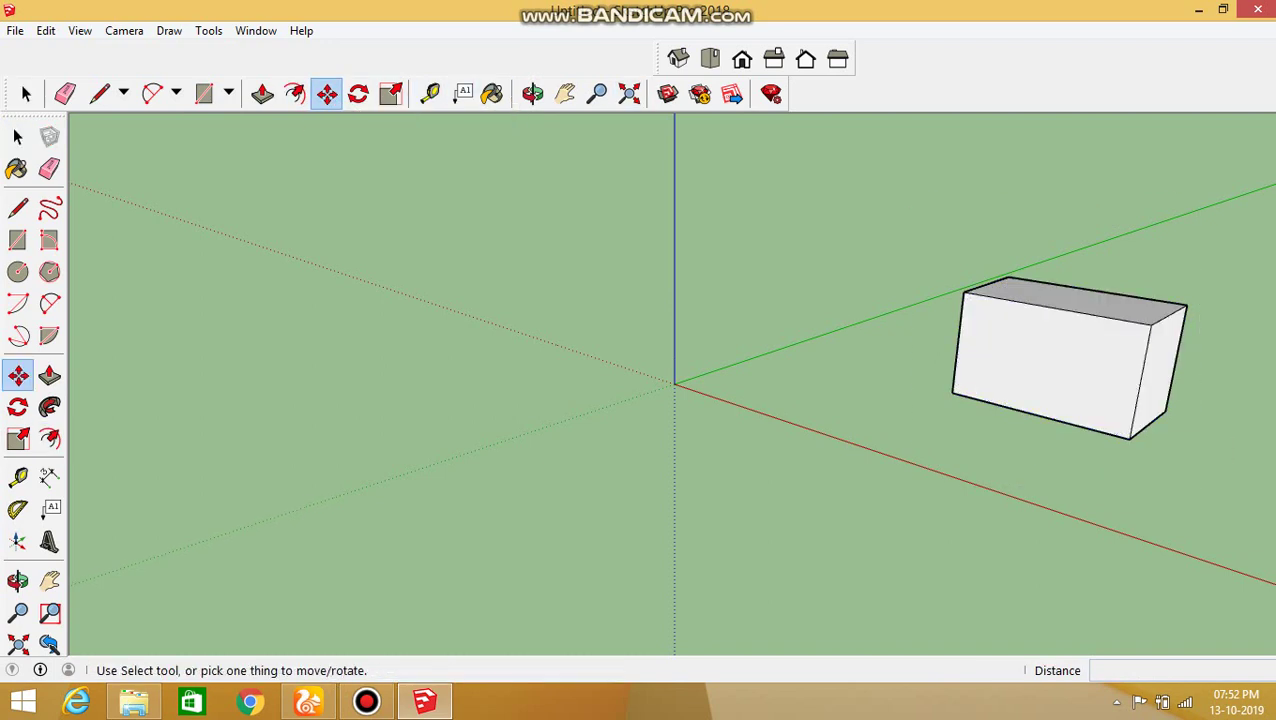
- Select the whole box with a selection window and move it by its lower front corner to between the dotted red and green axes
{"action": "left_click", "coordinate": [26, 93]}
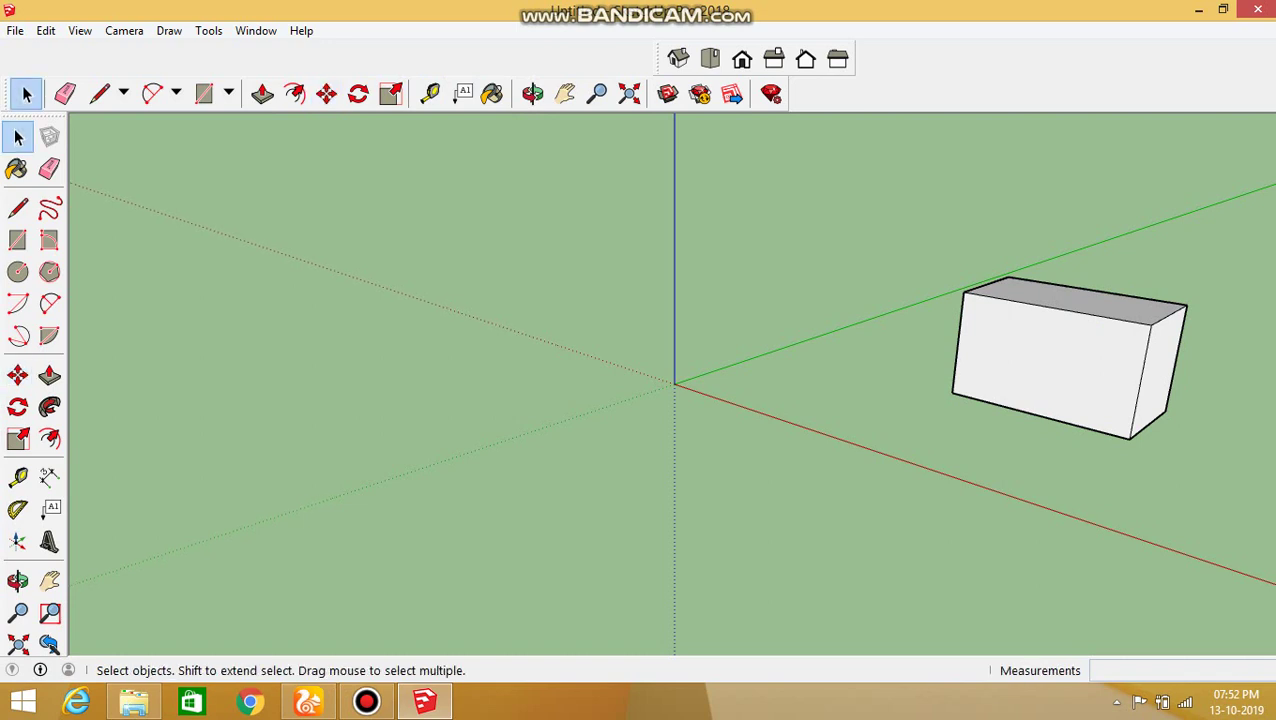
{"action": "left_click_drag", "start_coordinate": [1167, 212], "coordinate": [785, 469]}
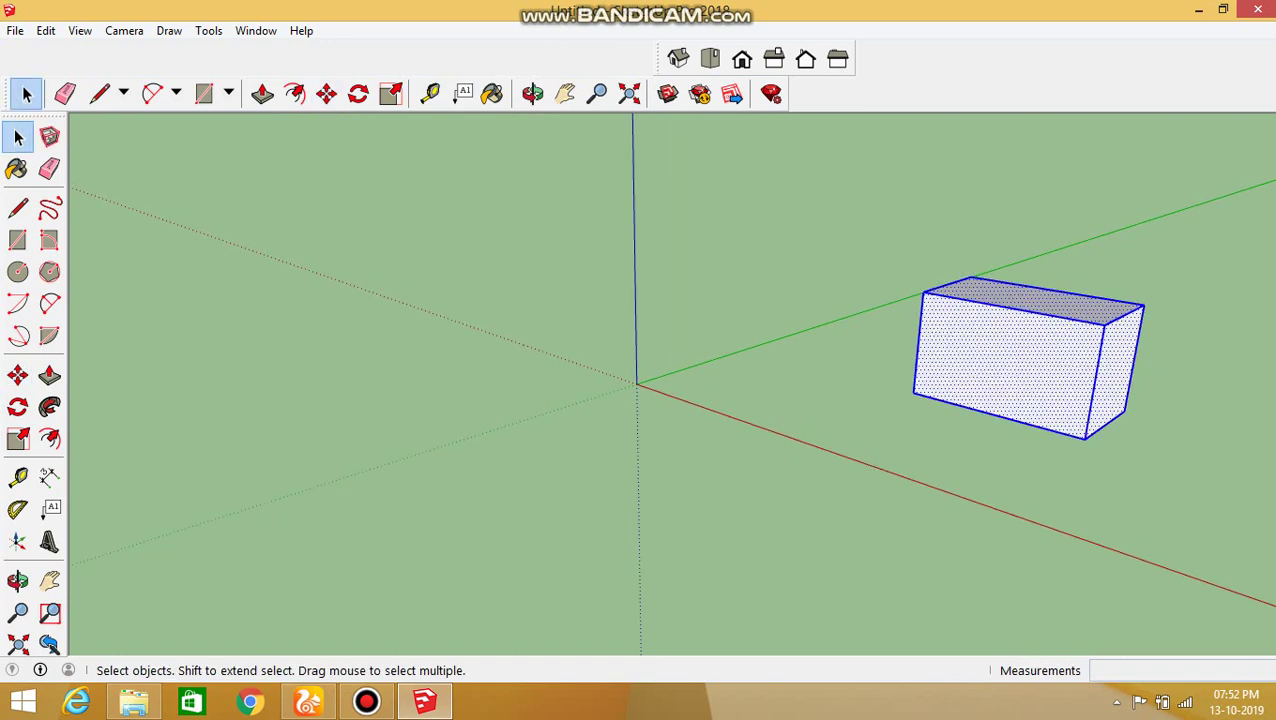
{"action": "left_click", "coordinate": [326, 93]}
{"action": "left_click_drag", "start_coordinate": [1086, 428], "coordinate": [510, 529]}
{"action": "key", "text": "space"}
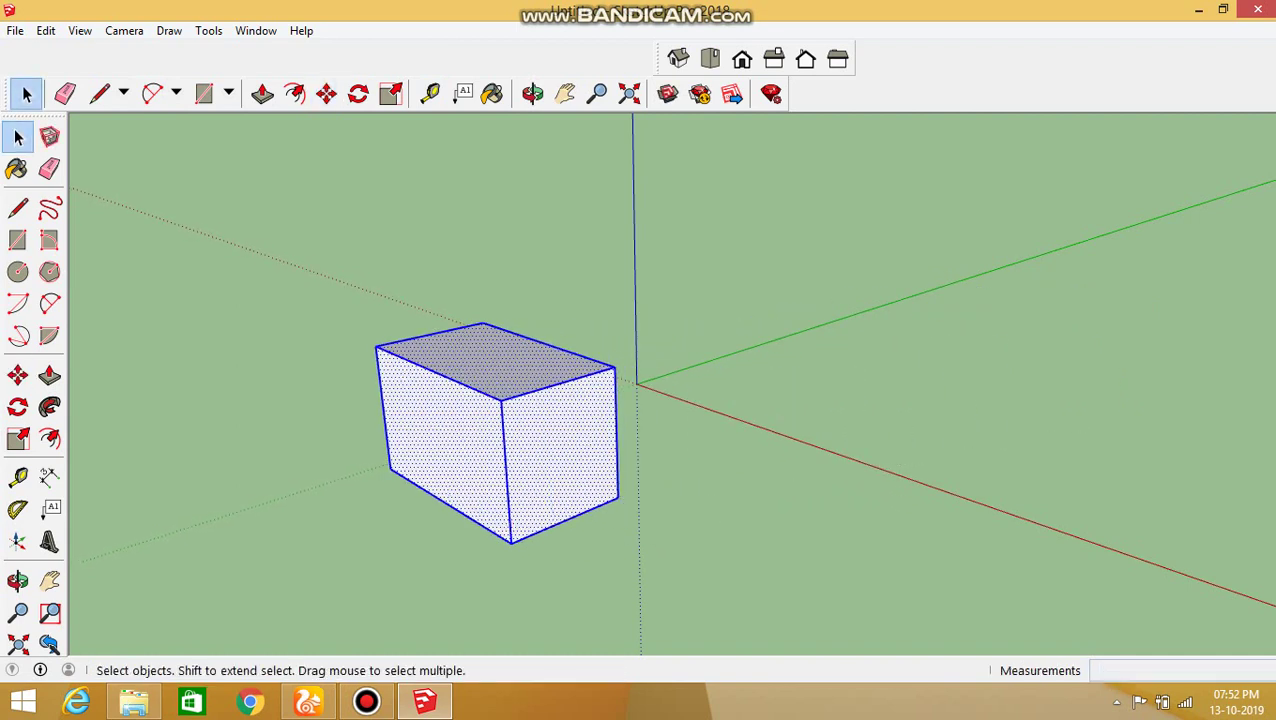
- Clear the selection, reselect the whole box with a selection window, and copy it to the clipboard
{"action": "left_click", "coordinate": [326, 93]}
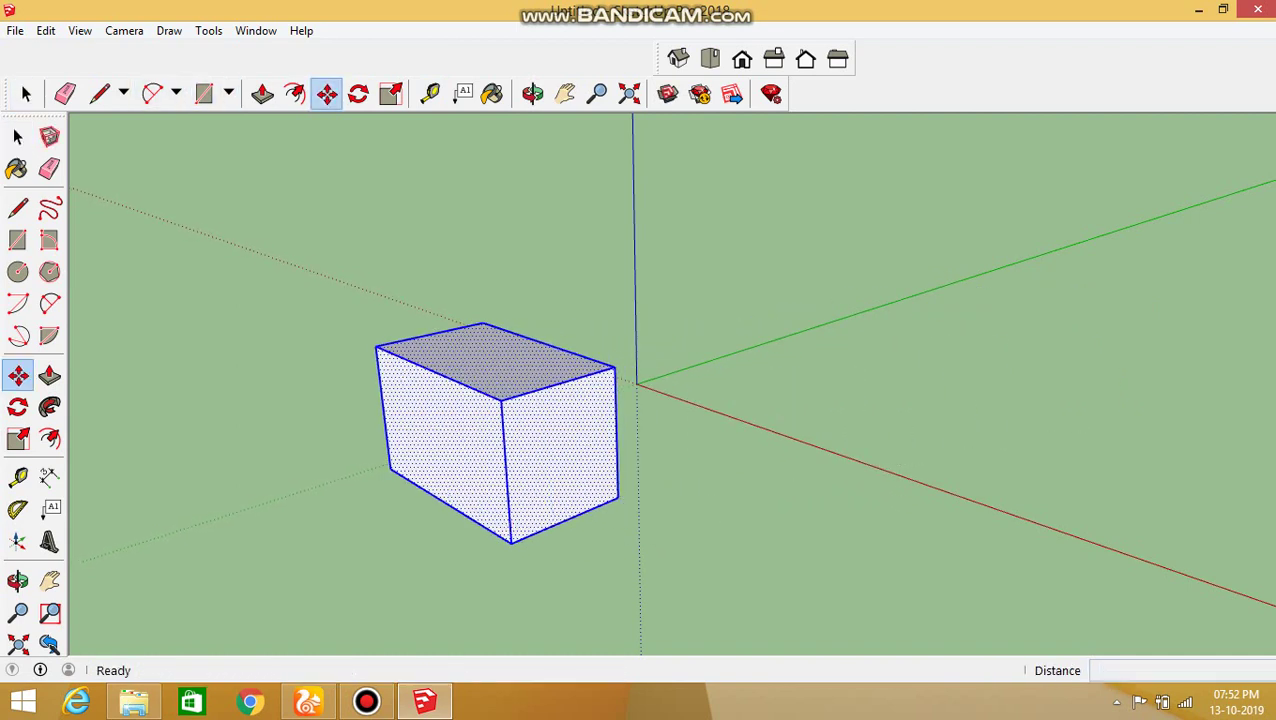
{"action": "key", "text": "space"}
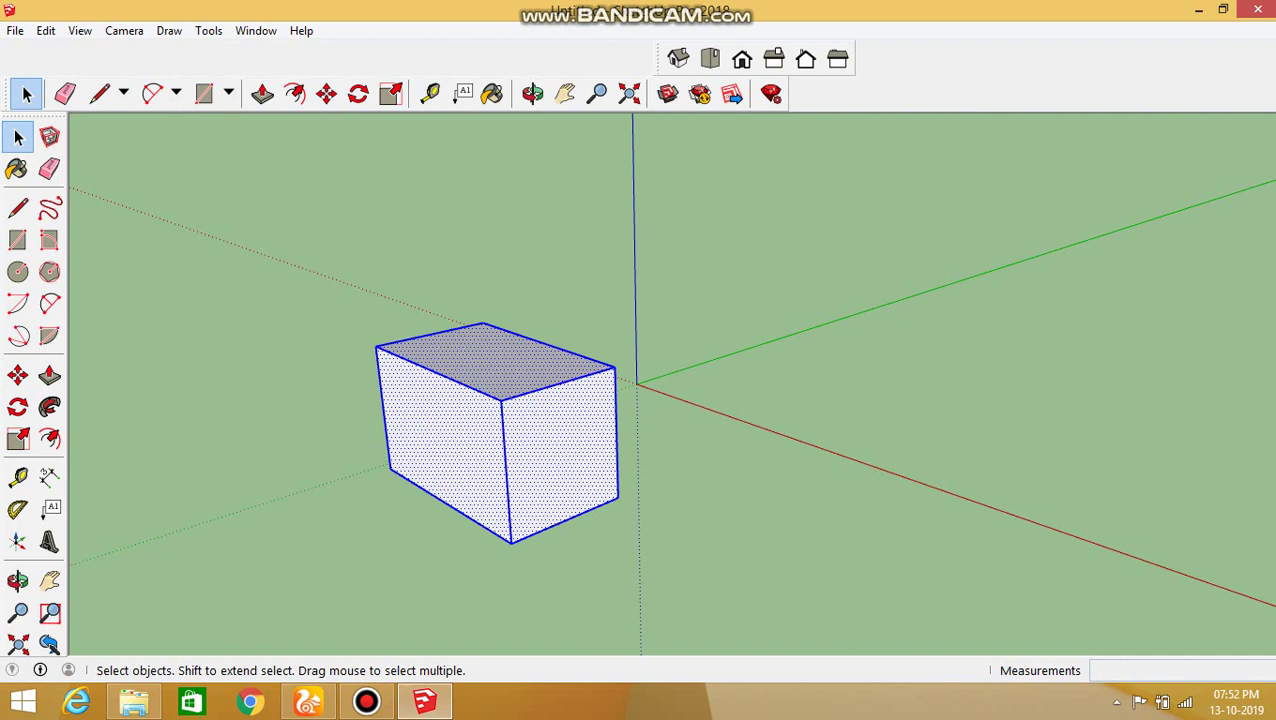
{"action": "key", "text": "ctrl+t"}
{"action": "left_click_drag", "start_coordinate": [669, 221], "coordinate": [215, 546]}
{"action": "left_click", "coordinate": [46, 30]}
{"action": "left_click", "coordinate": [75, 120]}
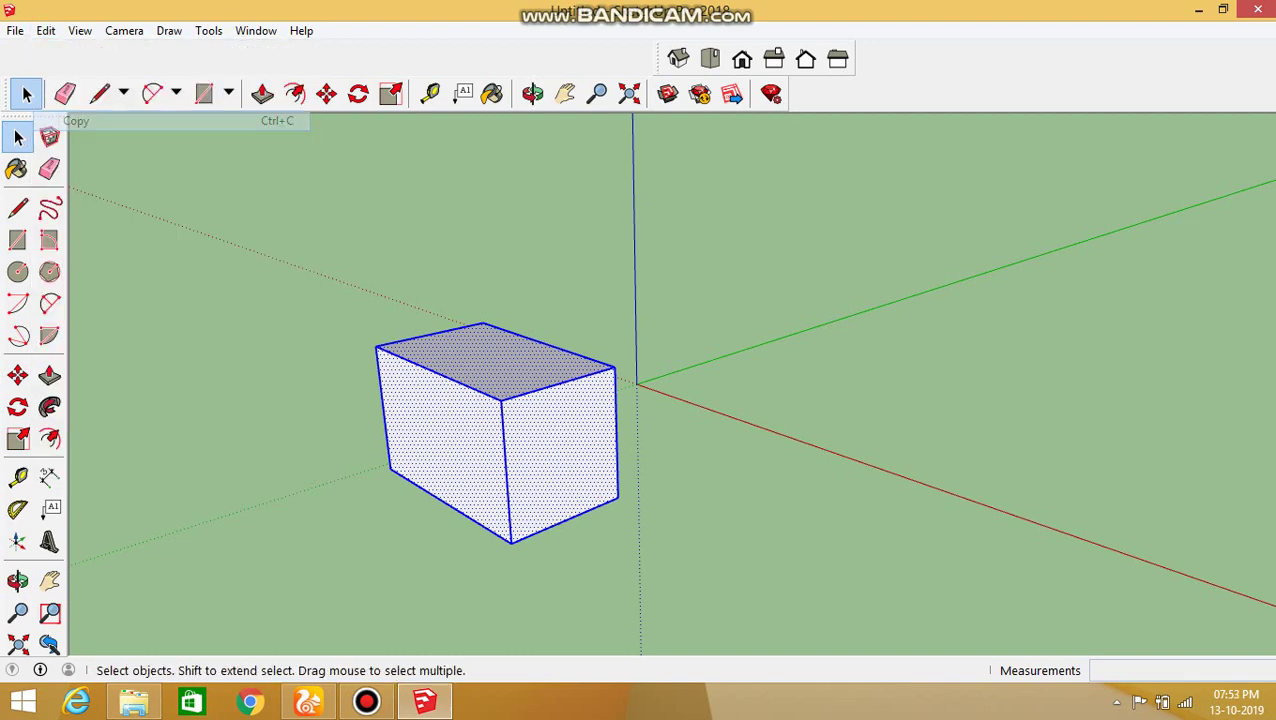
{"action": "left_click", "coordinate": [46, 30]}
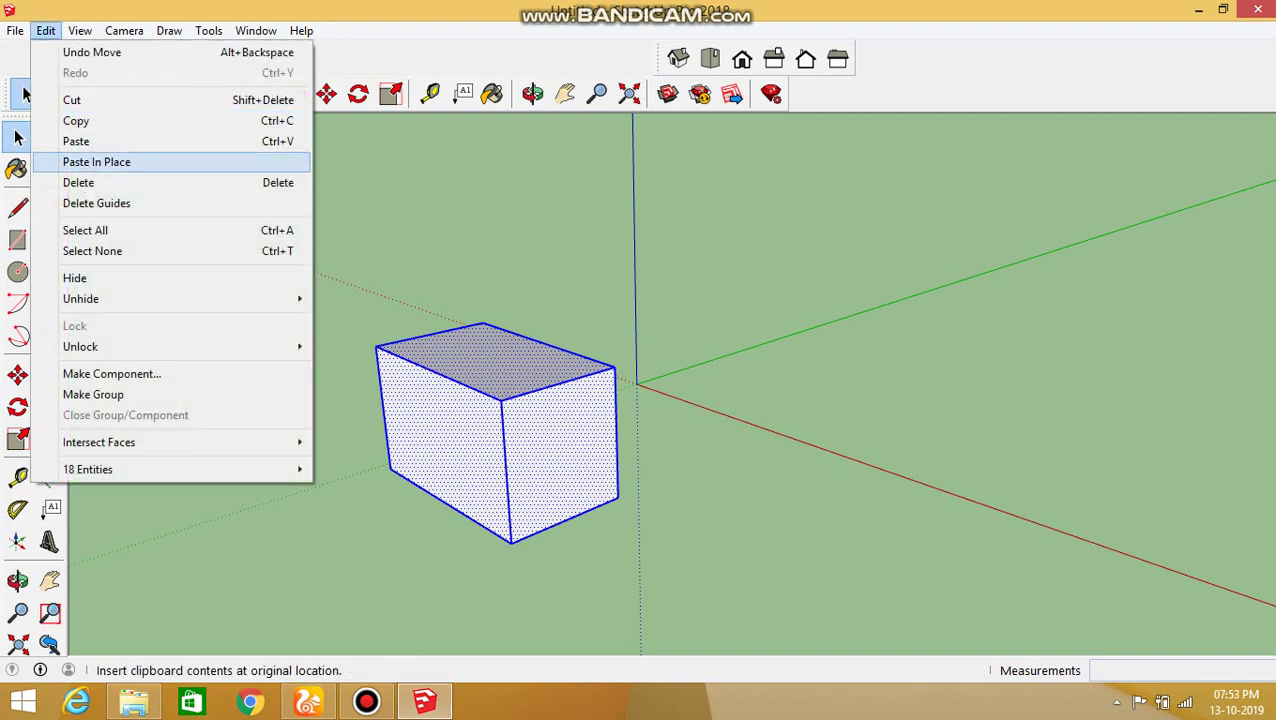
{"action": "left_click", "coordinate": [46, 30]}
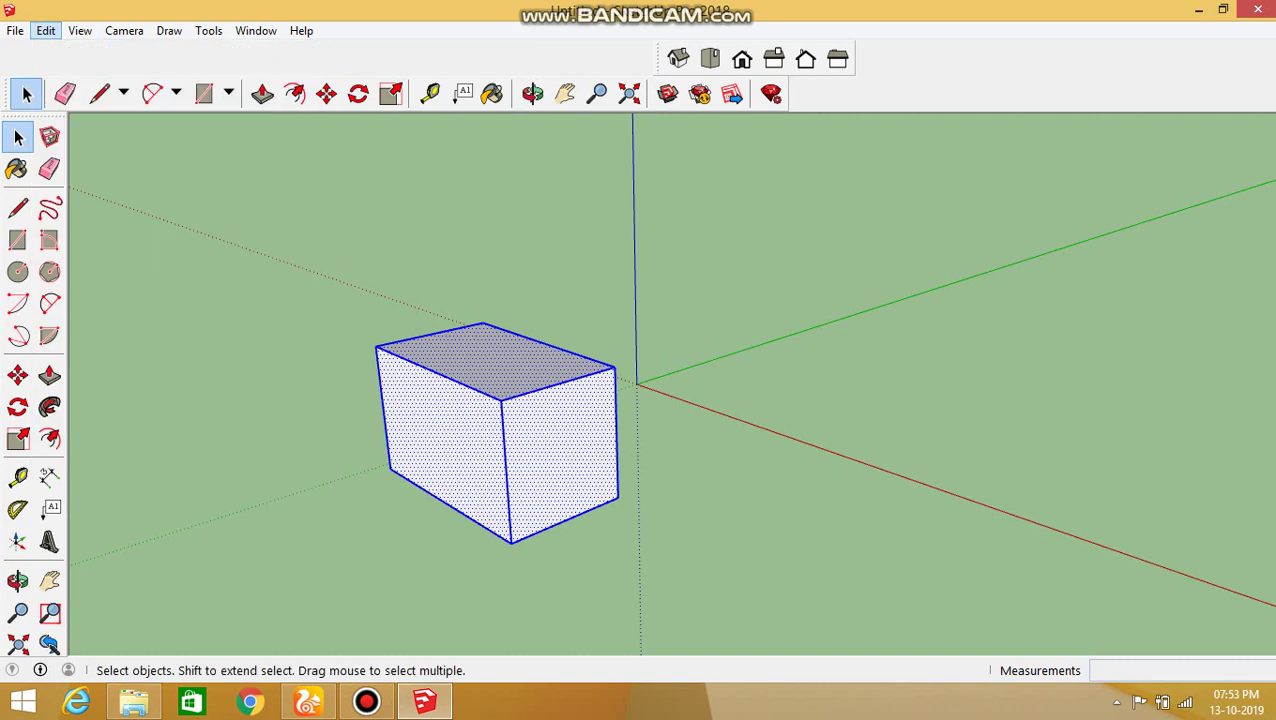
- Paste the copied box beside the solid green axis, on the far side of the origin
{"action": "left_click", "coordinate": [46, 30]}
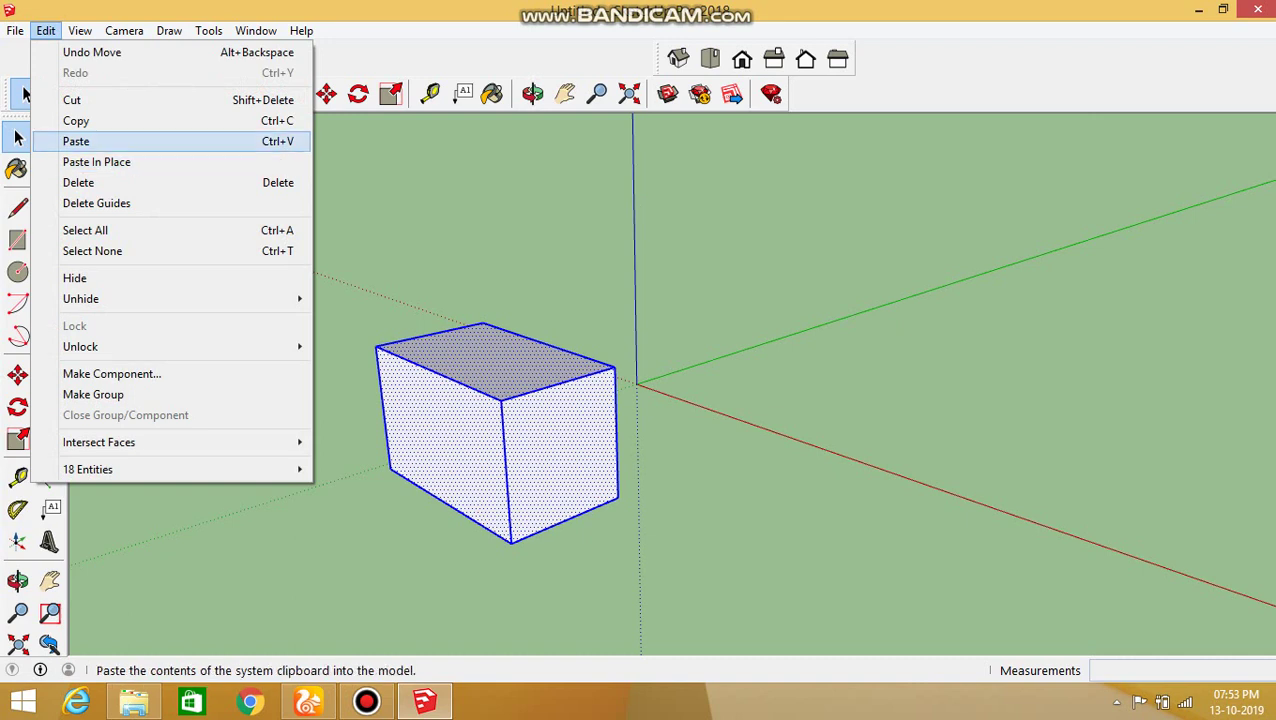
{"action": "left_click", "coordinate": [100, 141]}
{"action": "left_click", "coordinate": [1068, 368]}
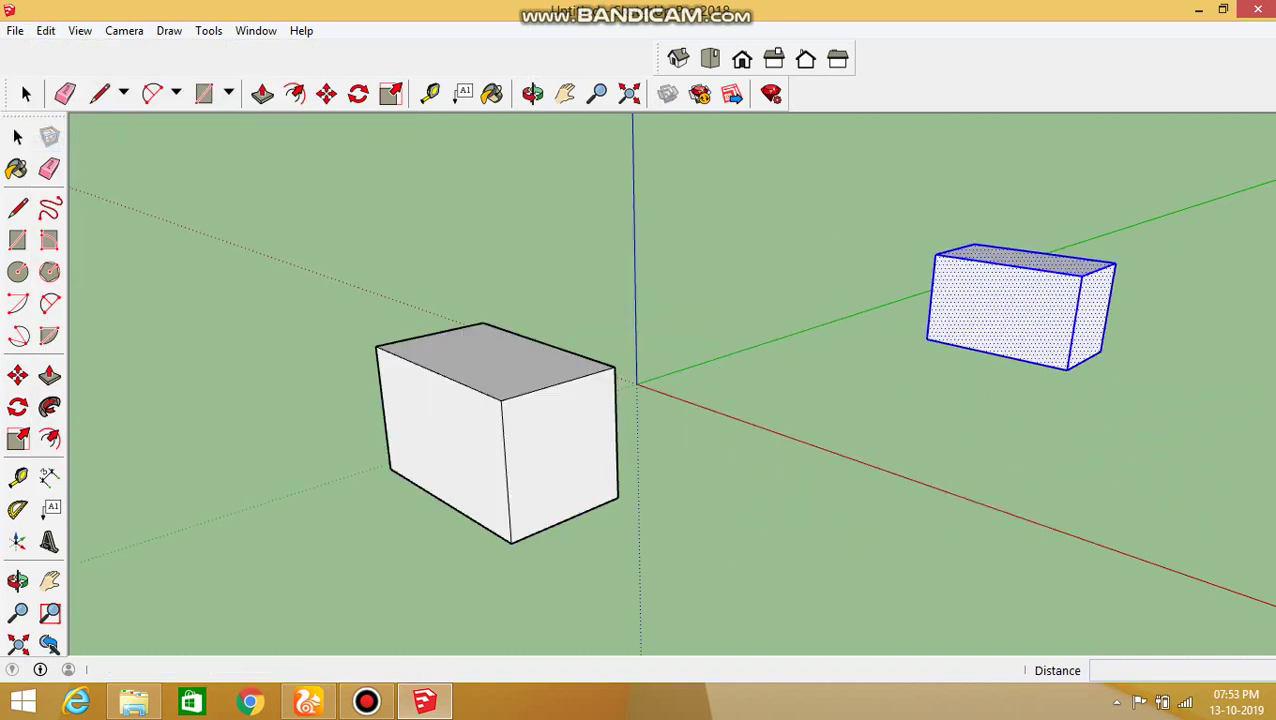
{"action": "key", "text": "m"}
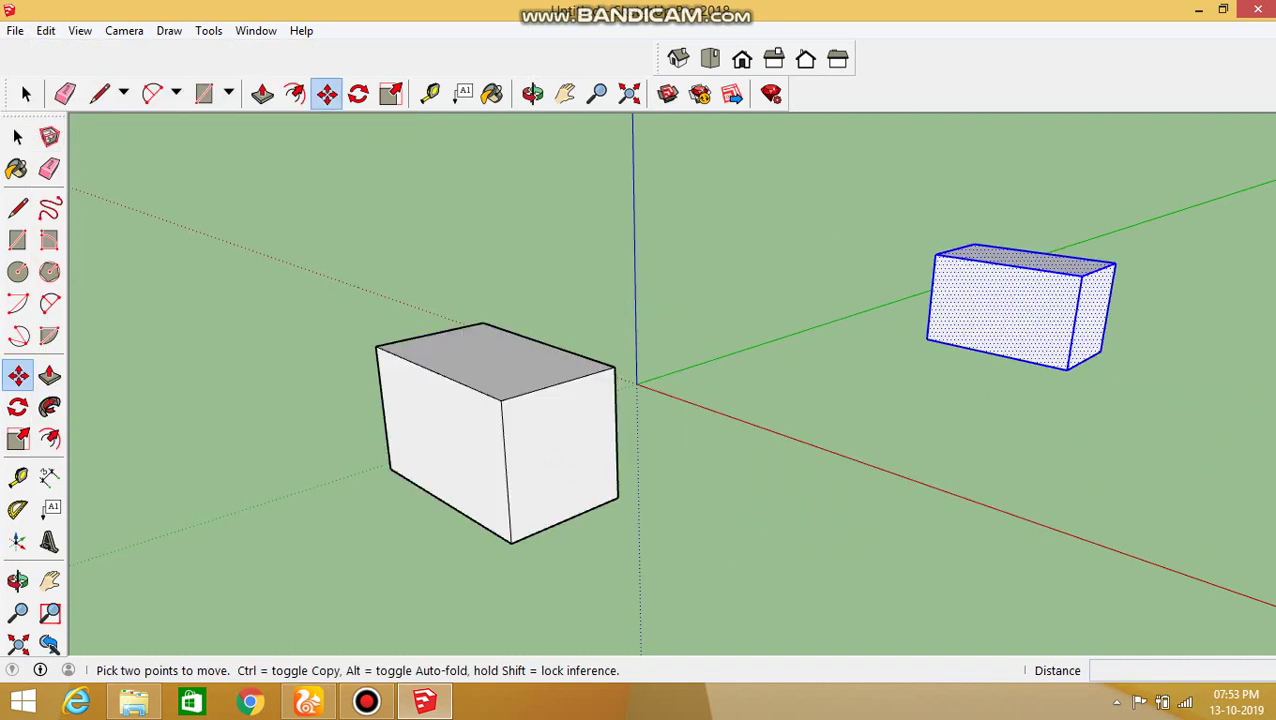
- Undo the paste and the earlier box edits back to an empty model
{"action": "key", "text": "ctrl+z"}
{"action": "key", "text": "ctrl+z"}
{"action": "key", "text": "ctrl+z"}
{"action": "key", "text": "ctrl+z"}
{"action": "key", "text": "ctrl+z"}
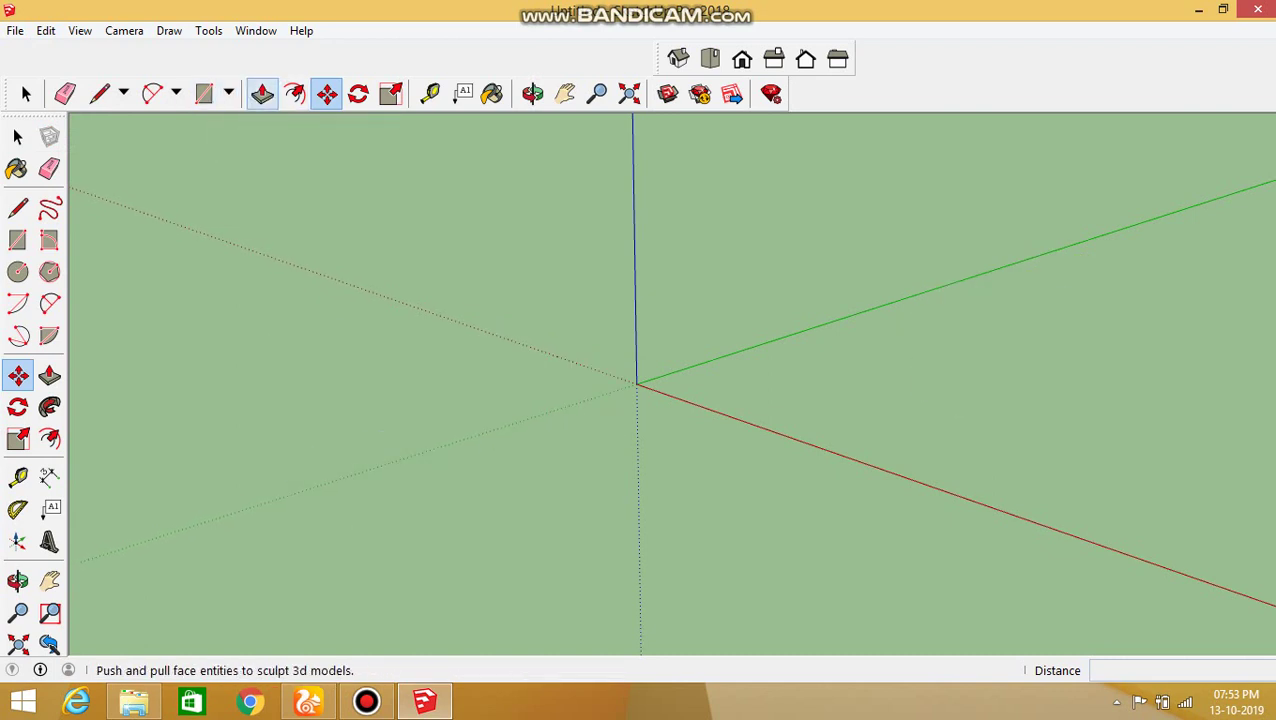
- Draw a long narrow rectangle in front of the origin and push/pull it up about 818' into a thin upright box
{"action": "left_click", "coordinate": [228, 93]}
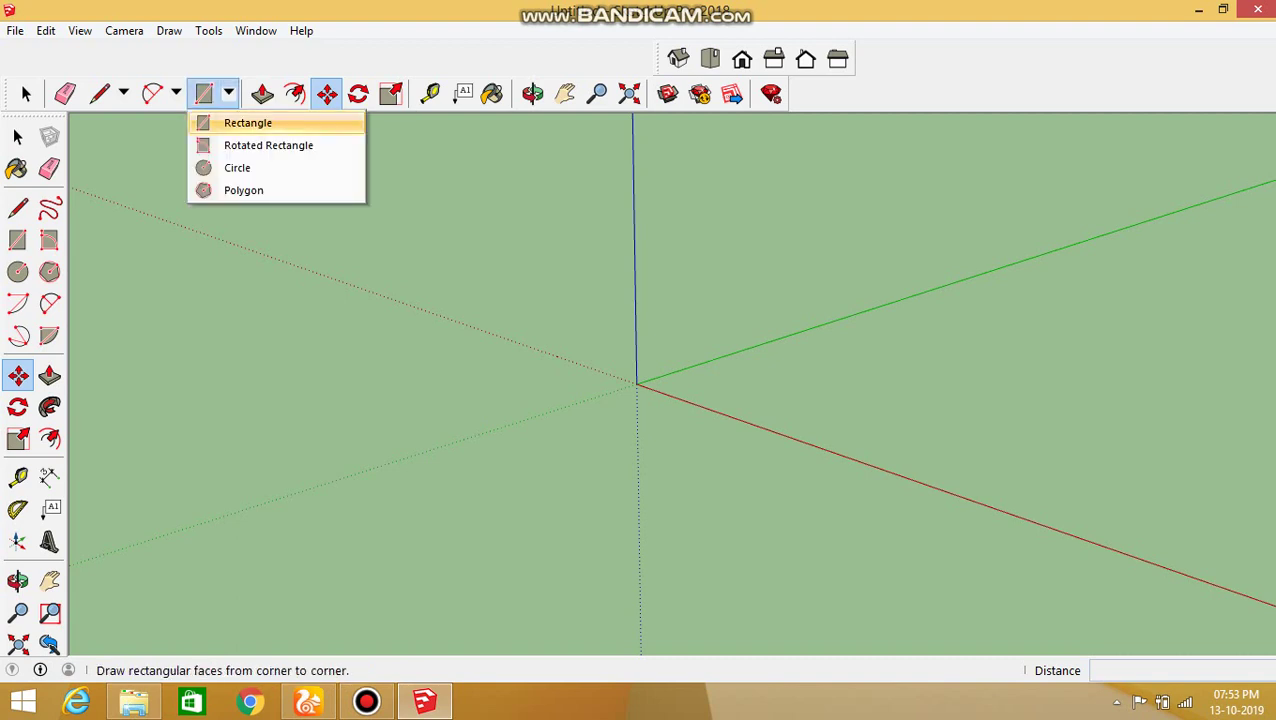
{"action": "left_click", "coordinate": [248, 122]}
{"action": "left_click", "coordinate": [498, 492]}
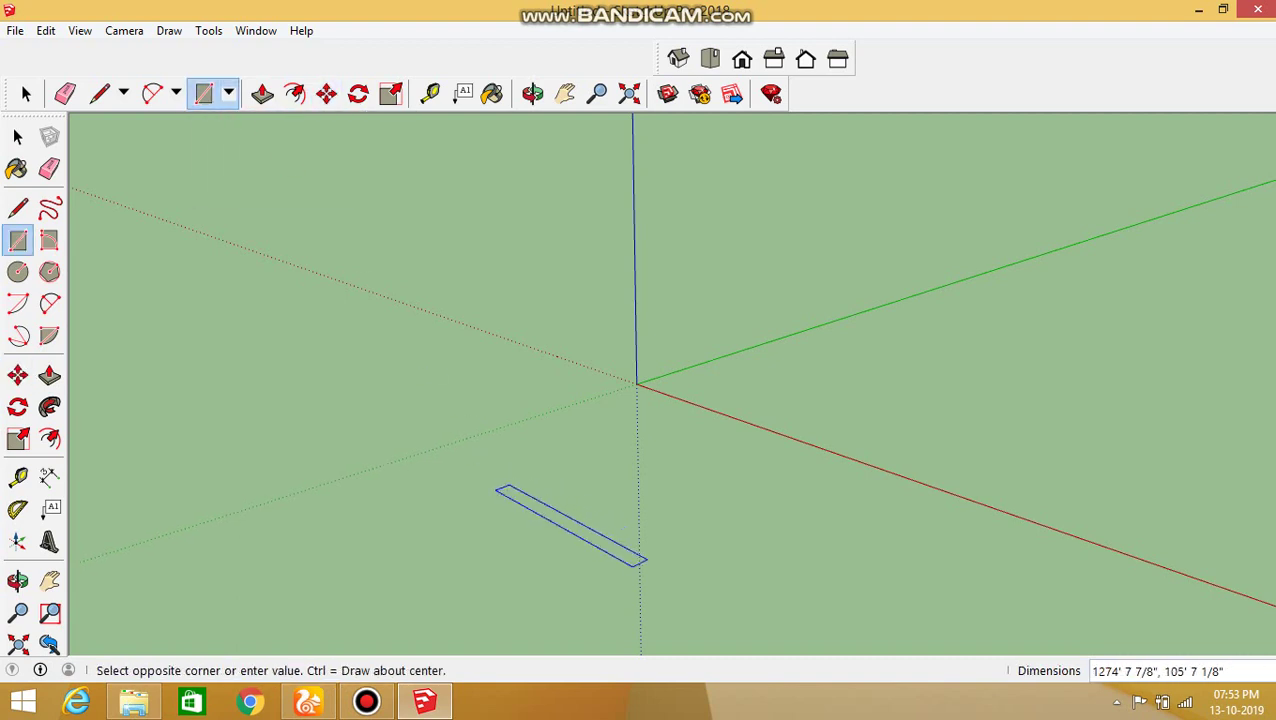
{"action": "left_click", "coordinate": [666, 566]}
{"action": "left_click", "coordinate": [262, 93]}
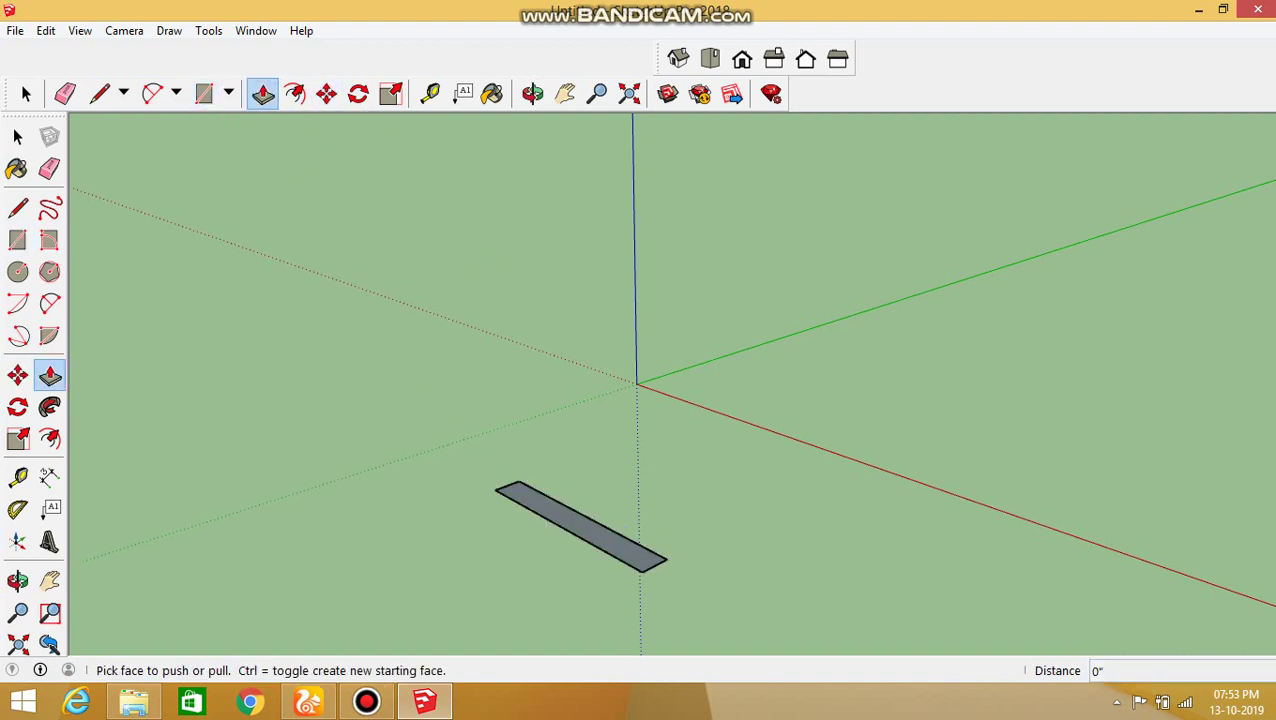
{"action": "left_click", "coordinate": [548, 506]}
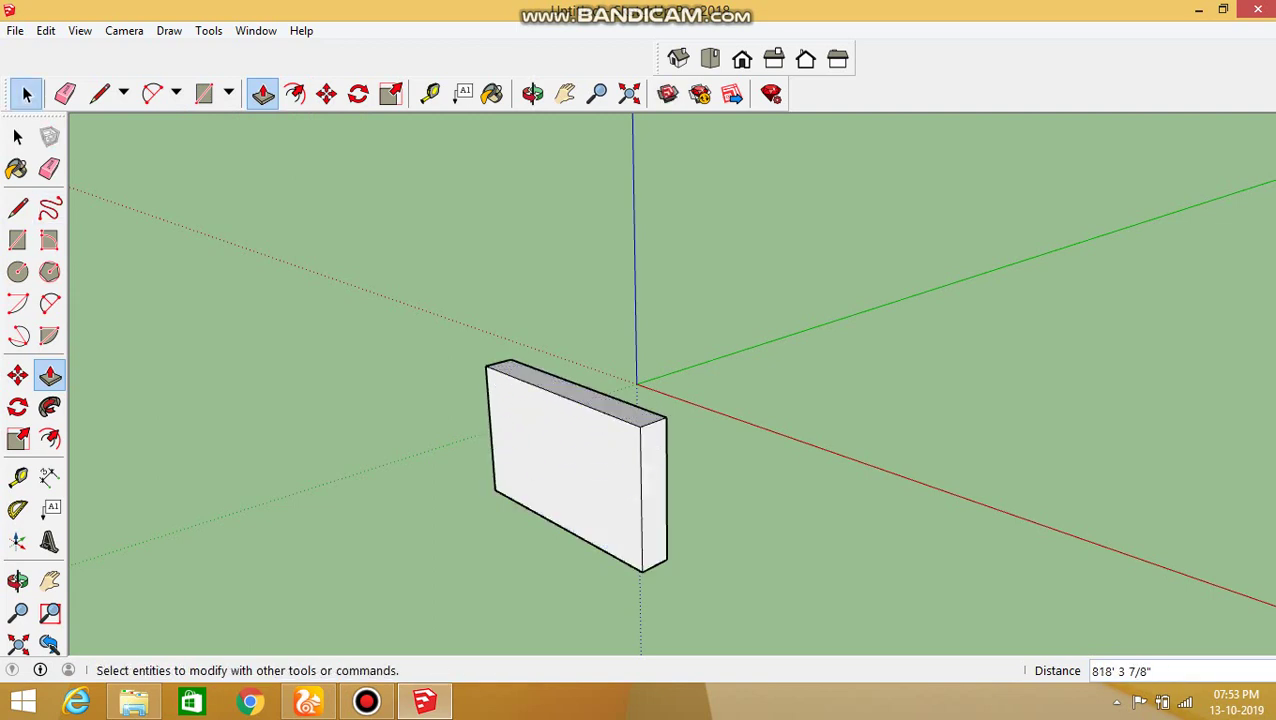
- Select the whole thin box with a selection window and copy it to the clipboard
{"action": "left_click", "coordinate": [26, 93]}
{"action": "left_click_drag", "start_coordinate": [517, 485], "coordinate": [450, 340]}
{"action": "key", "text": "ctrl+t"}
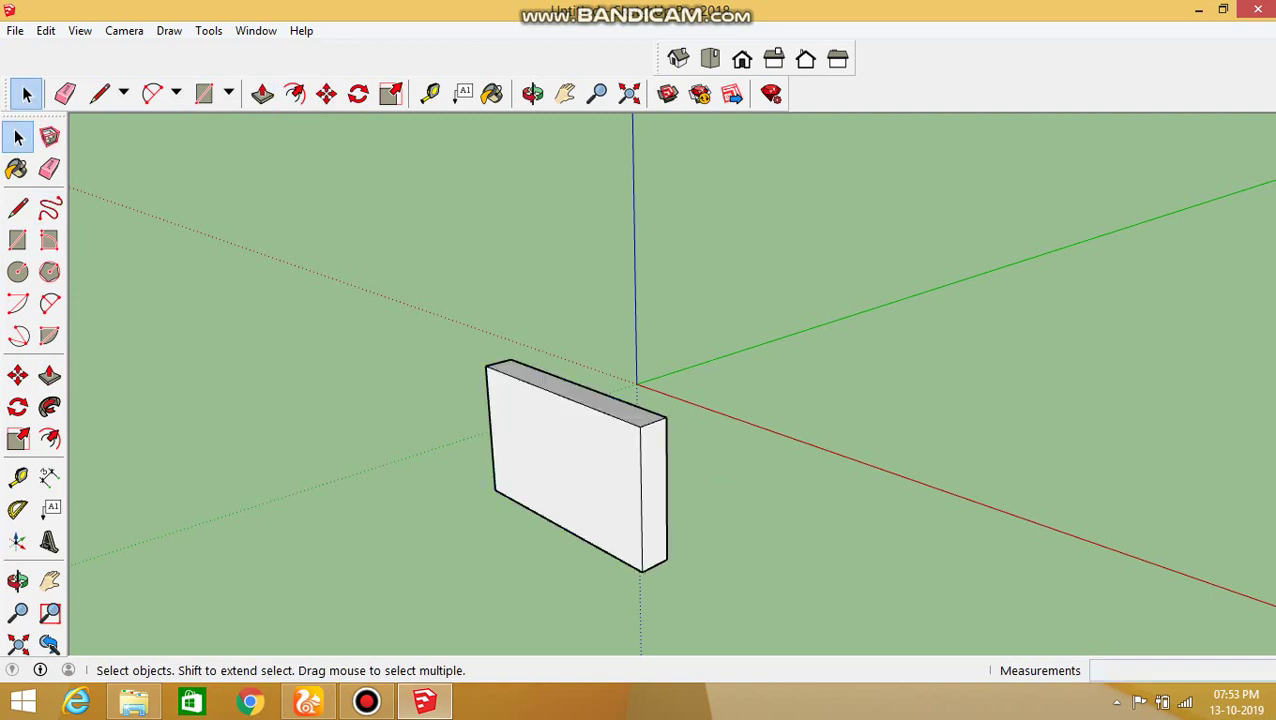
{"action": "left_click_drag", "start_coordinate": [312, 572], "coordinate": [312, 572]}
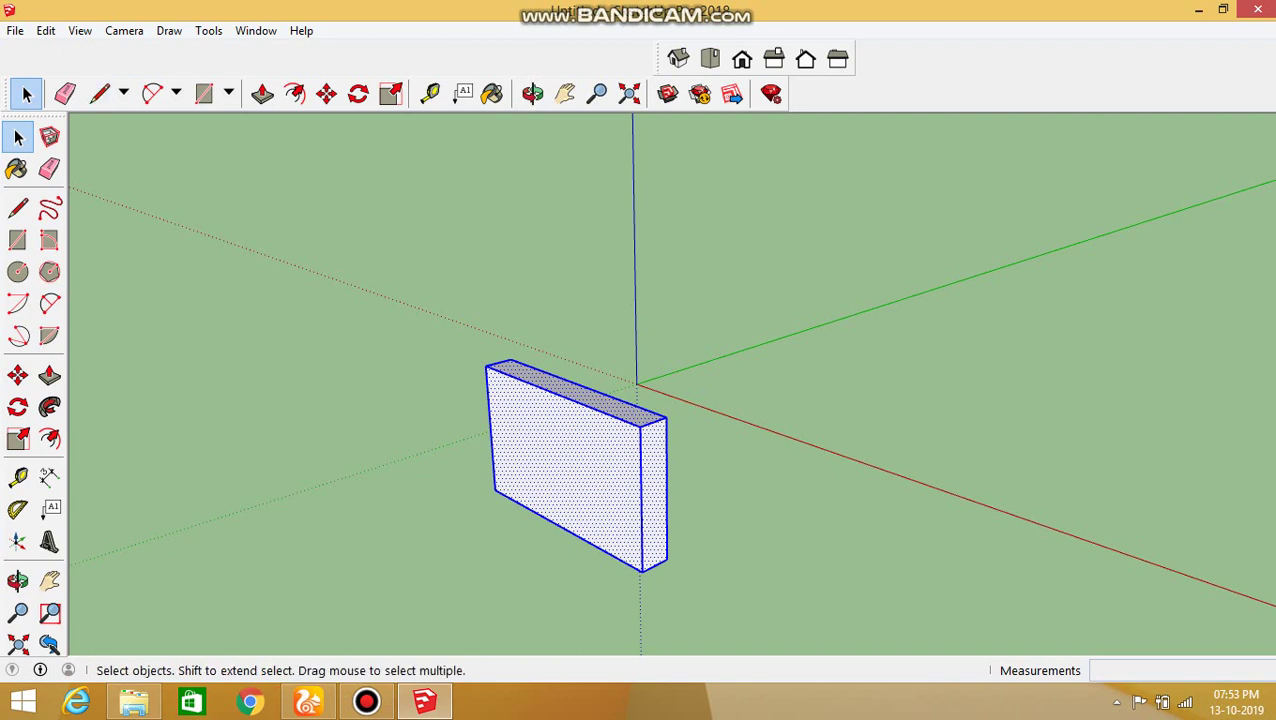
{"action": "left_click", "coordinate": [46, 30]}
{"action": "left_click", "coordinate": [76, 120]}
- Paste the thin box beside the solid green axis, and undo the paste
{"action": "left_click", "coordinate": [46, 30]}
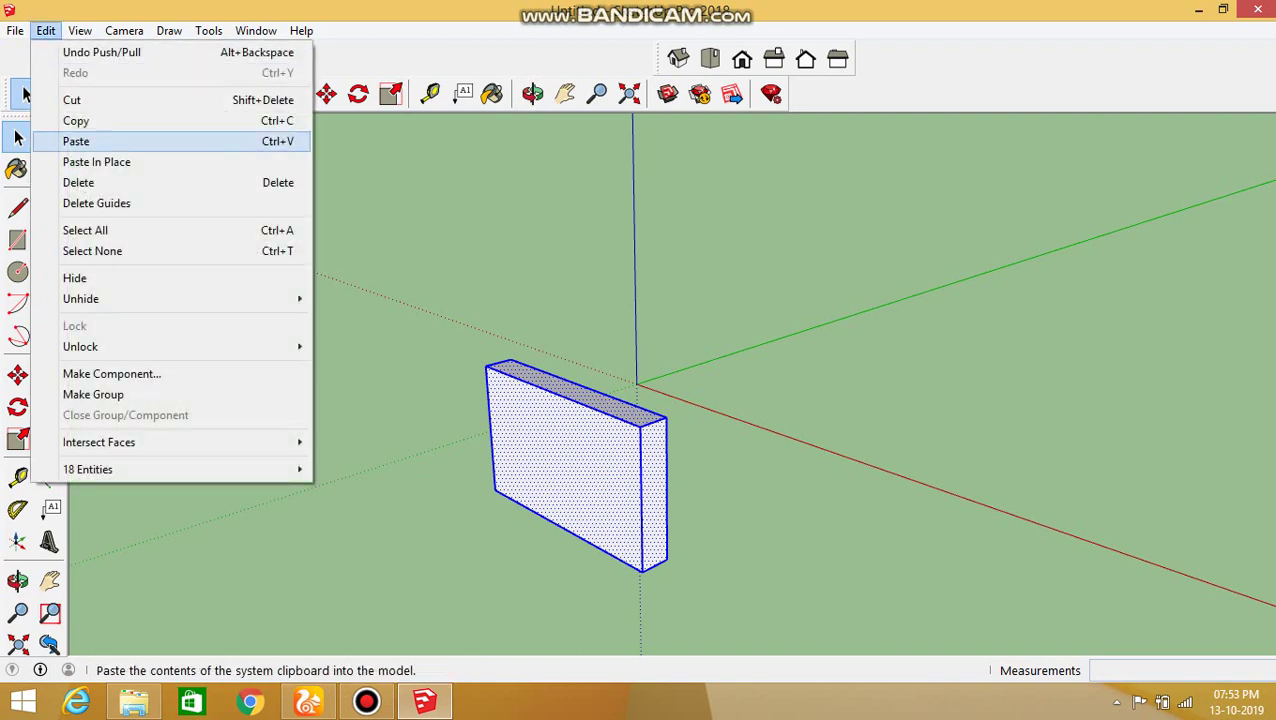
{"action": "left_click", "coordinate": [76, 141]}
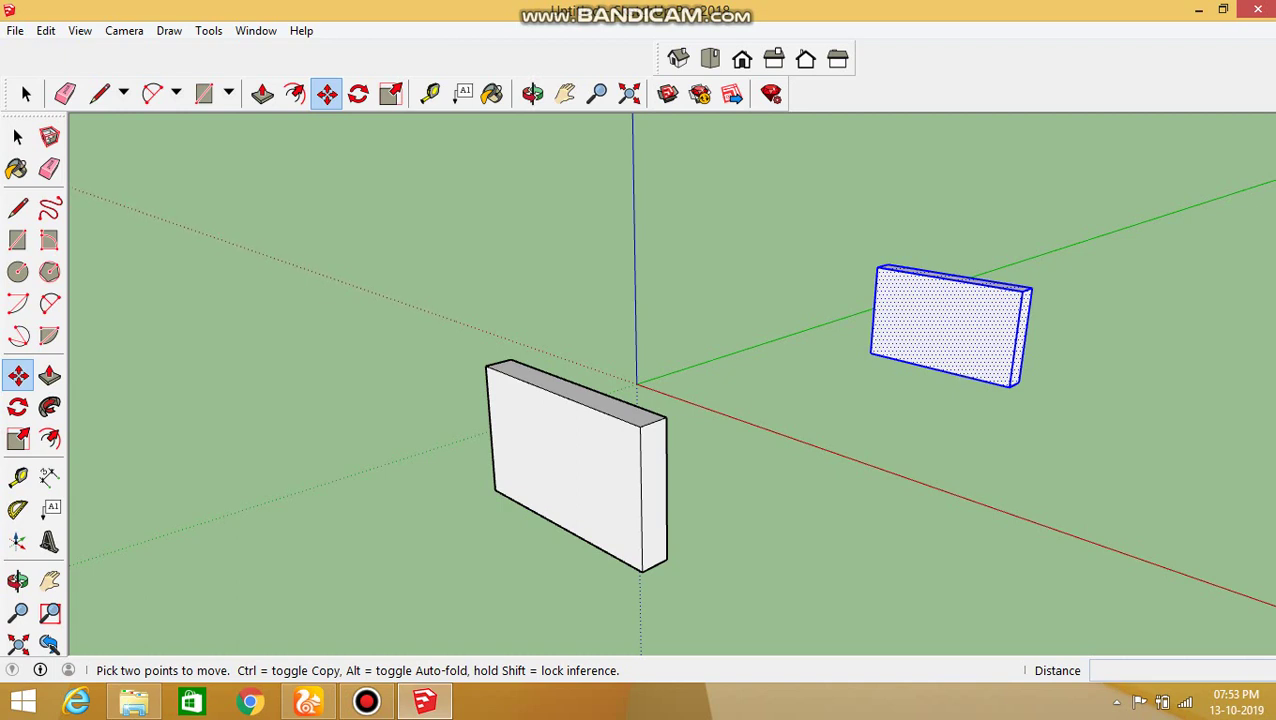
{"action": "key", "text": "ctrl+z"}
- Select the whole thin box, copy it by its lower front corner to far along the green axis, and divide the distance into 10 copies (/10)
{"action": "key", "text": "space"}
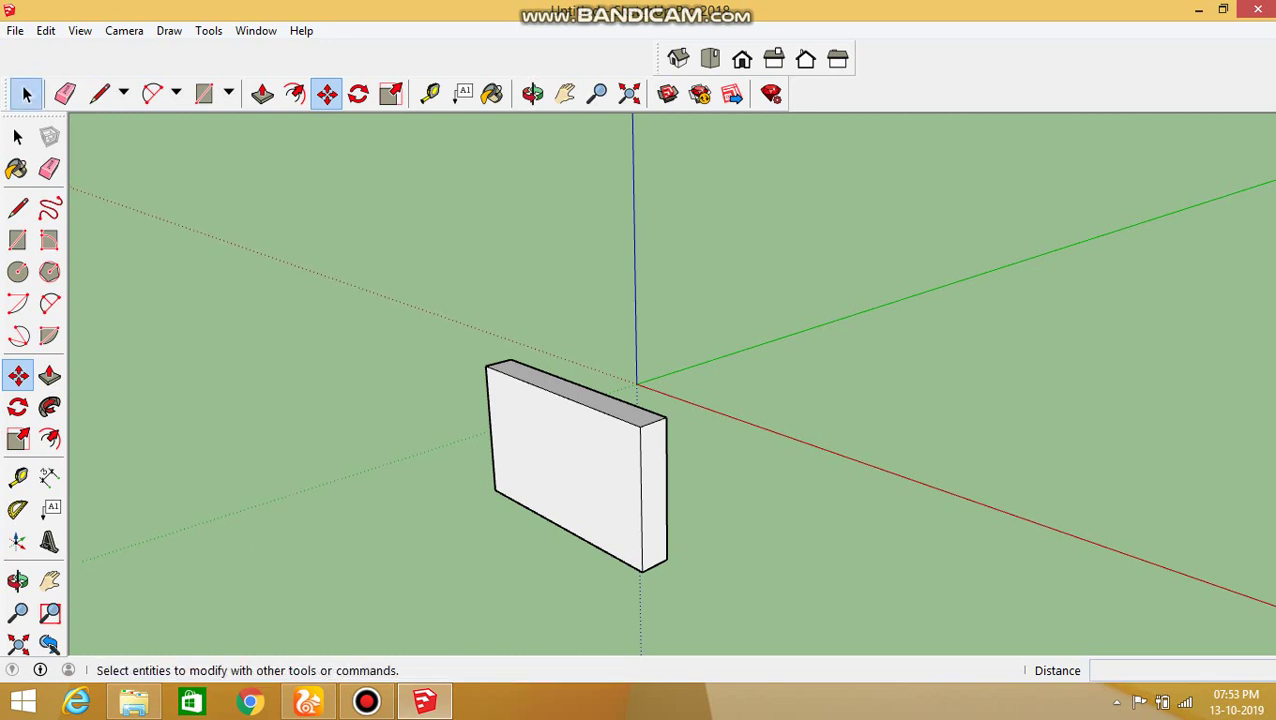
{"action": "key", "text": "ctrl+a"}
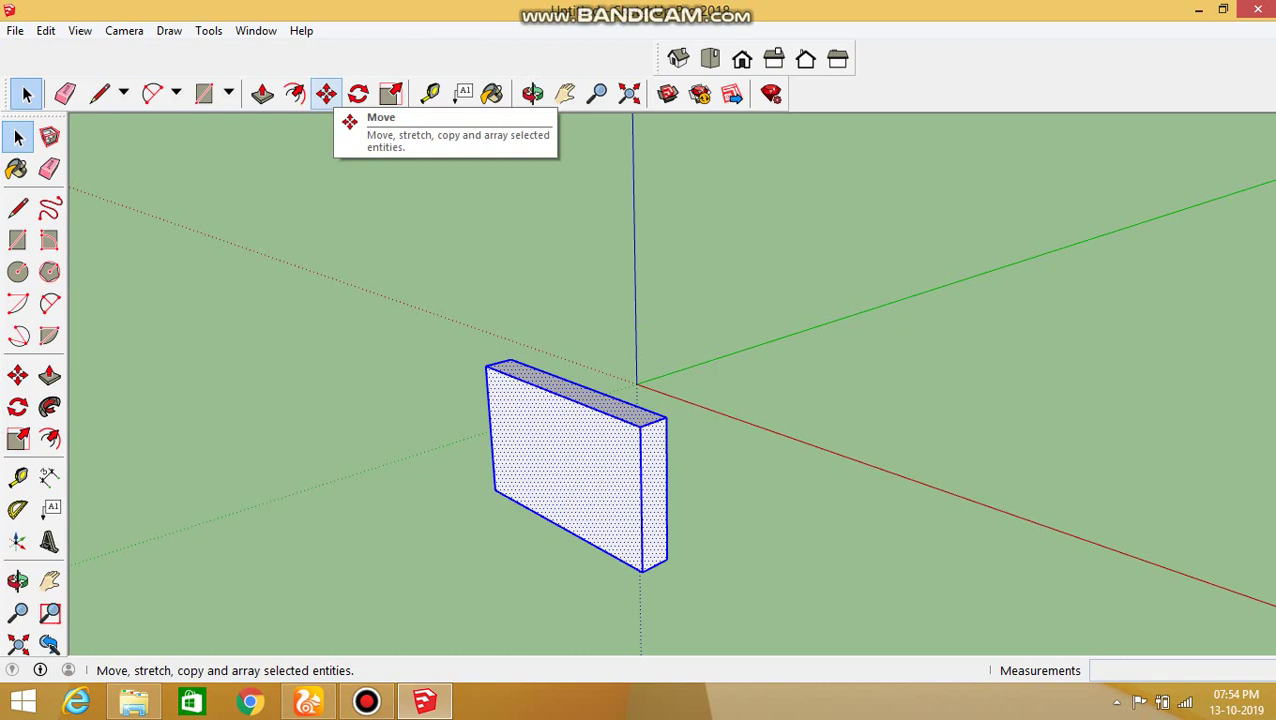
{"action": "left_click", "coordinate": [326, 93]}
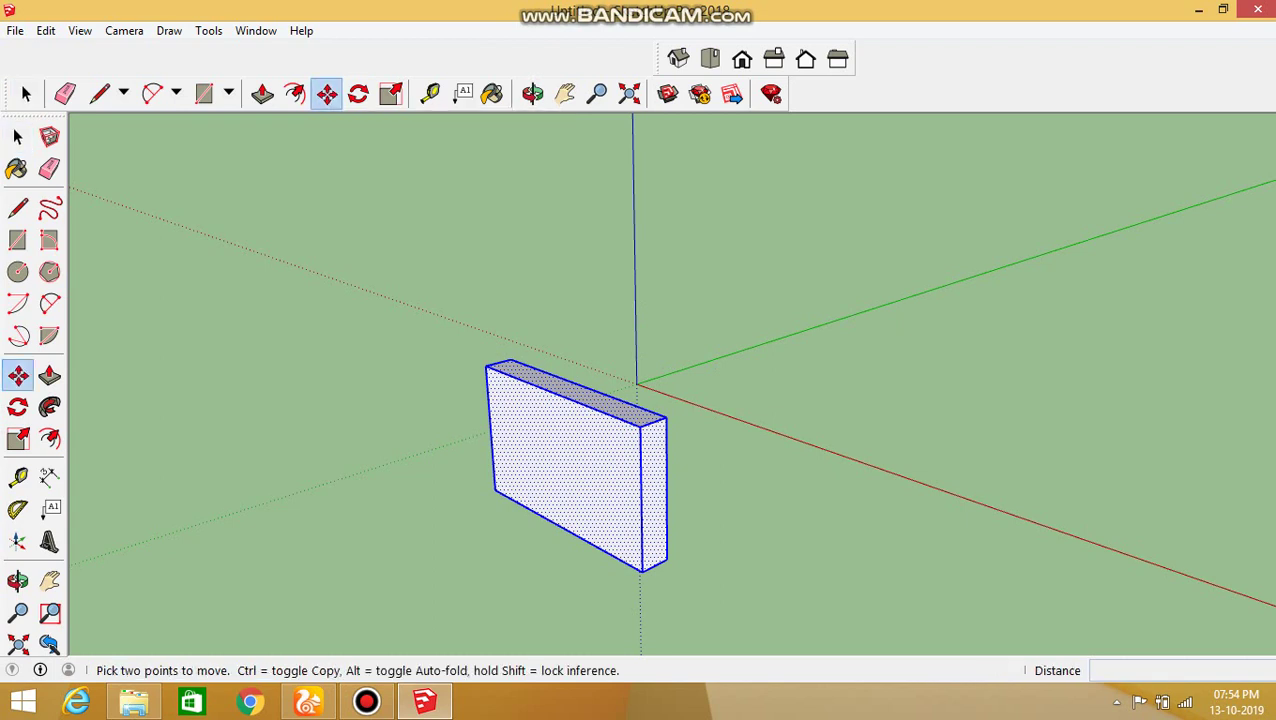
{"action": "left_click", "coordinate": [641, 571]}
{"action": "key", "text": "ctrl"}
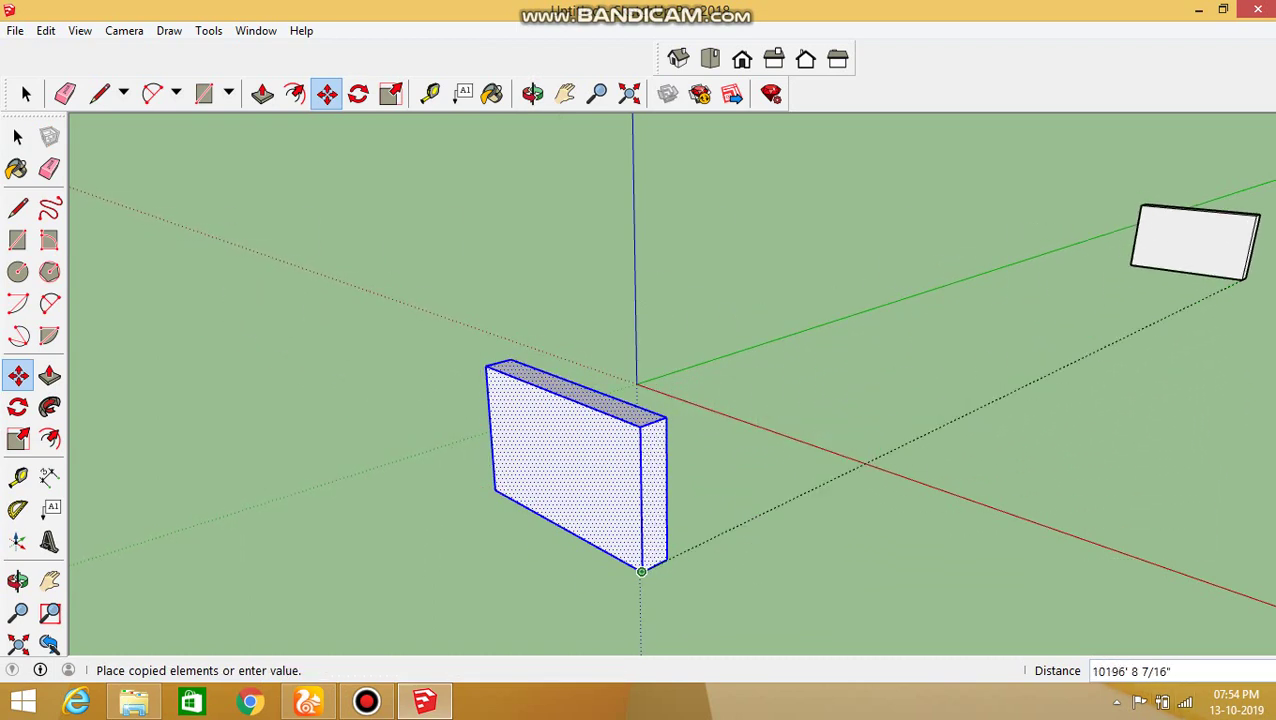
{"action": "left_click", "coordinate": [1238, 264]}
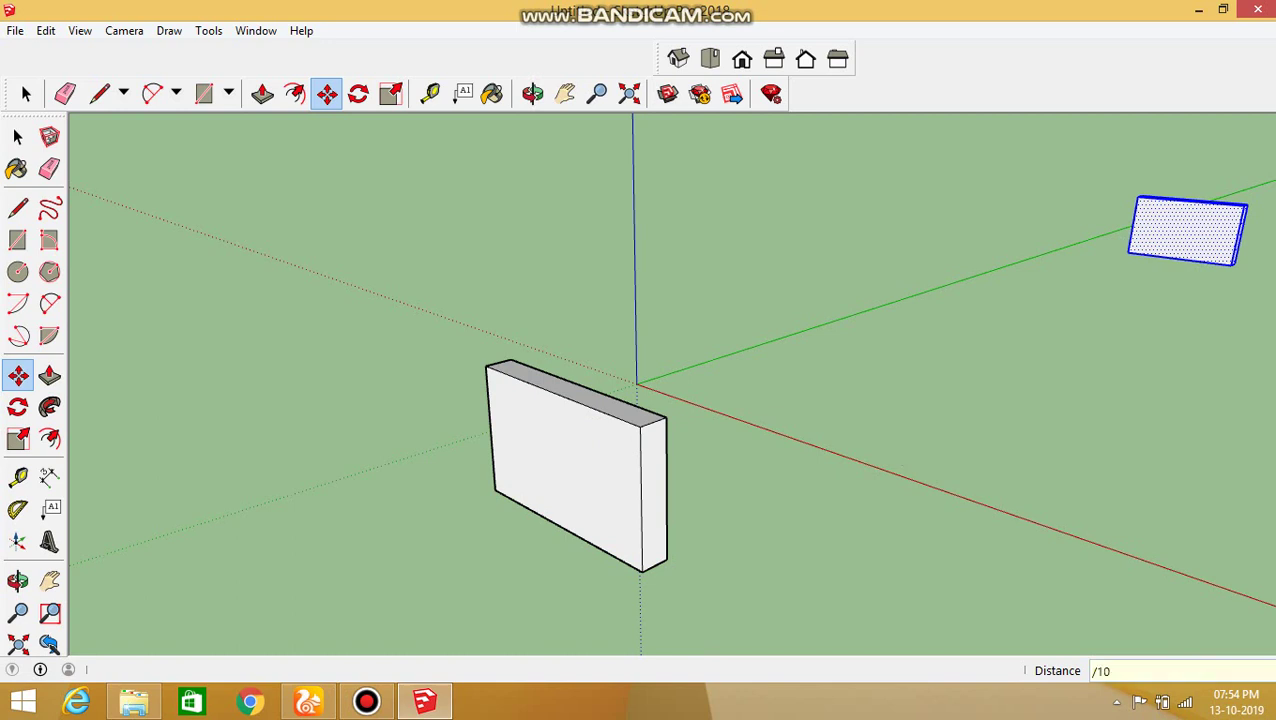
{"action": "key", "text": "Return"}
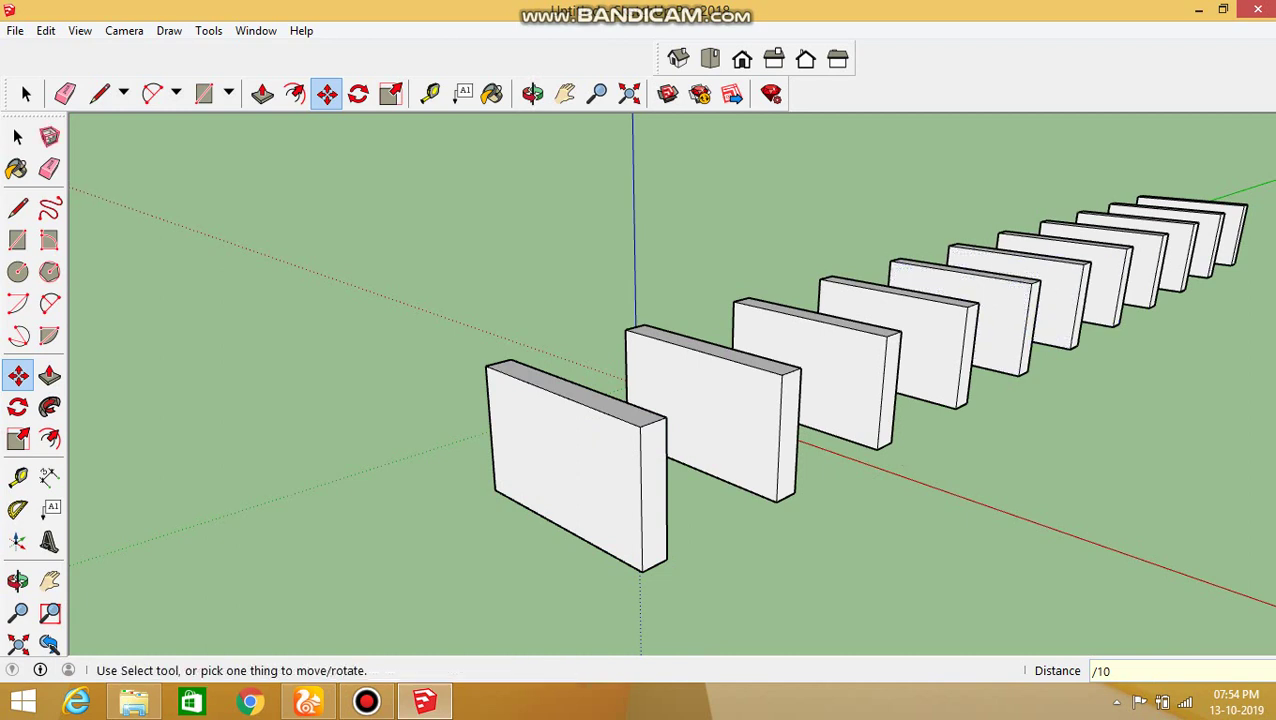
- Undo the array of thin boxes and reselect the whole original box
{"action": "left_click", "coordinate": [26, 93]}
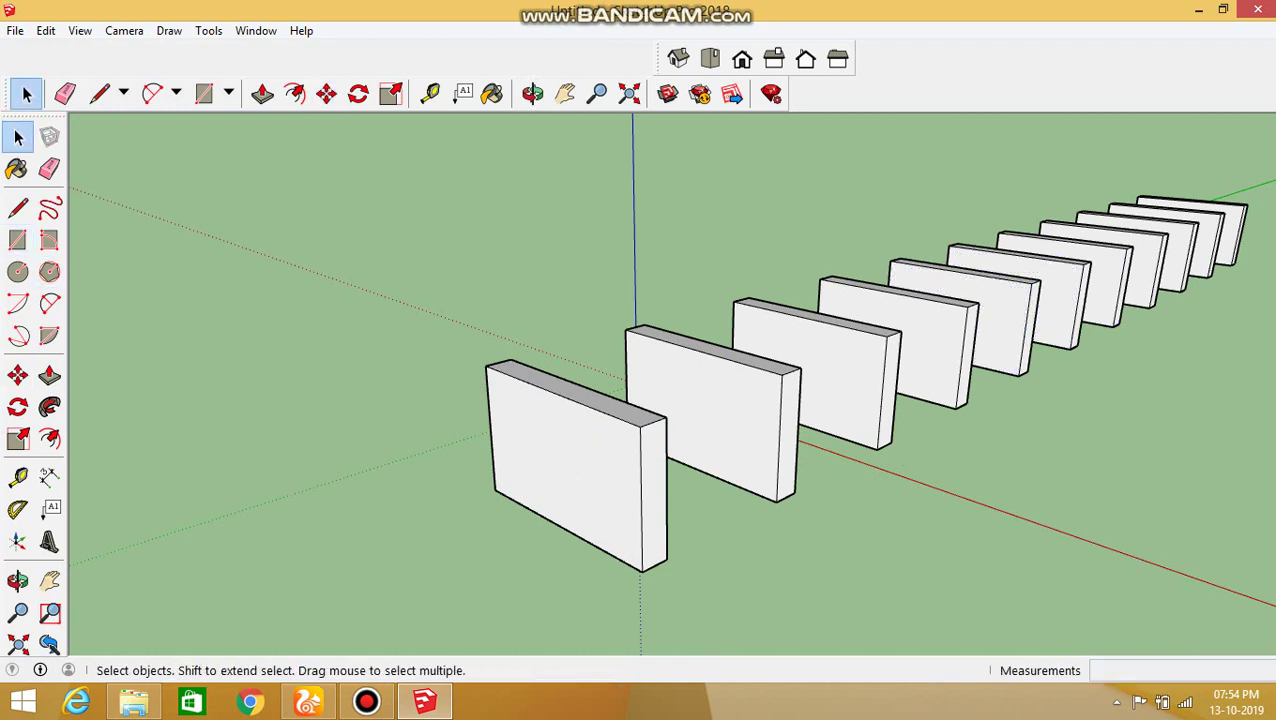
{"action": "key", "text": "ctrl+z"}
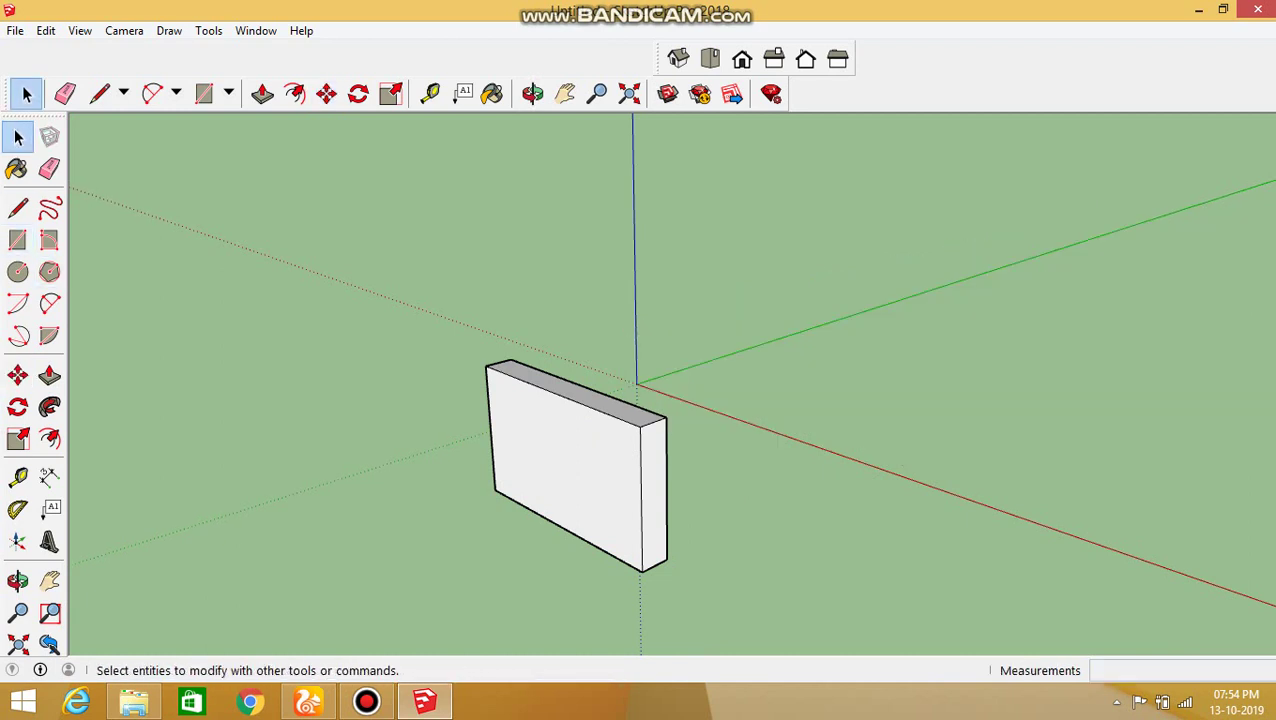
{"action": "left_click_drag", "start_coordinate": [285, 300], "coordinate": [285, 300]}
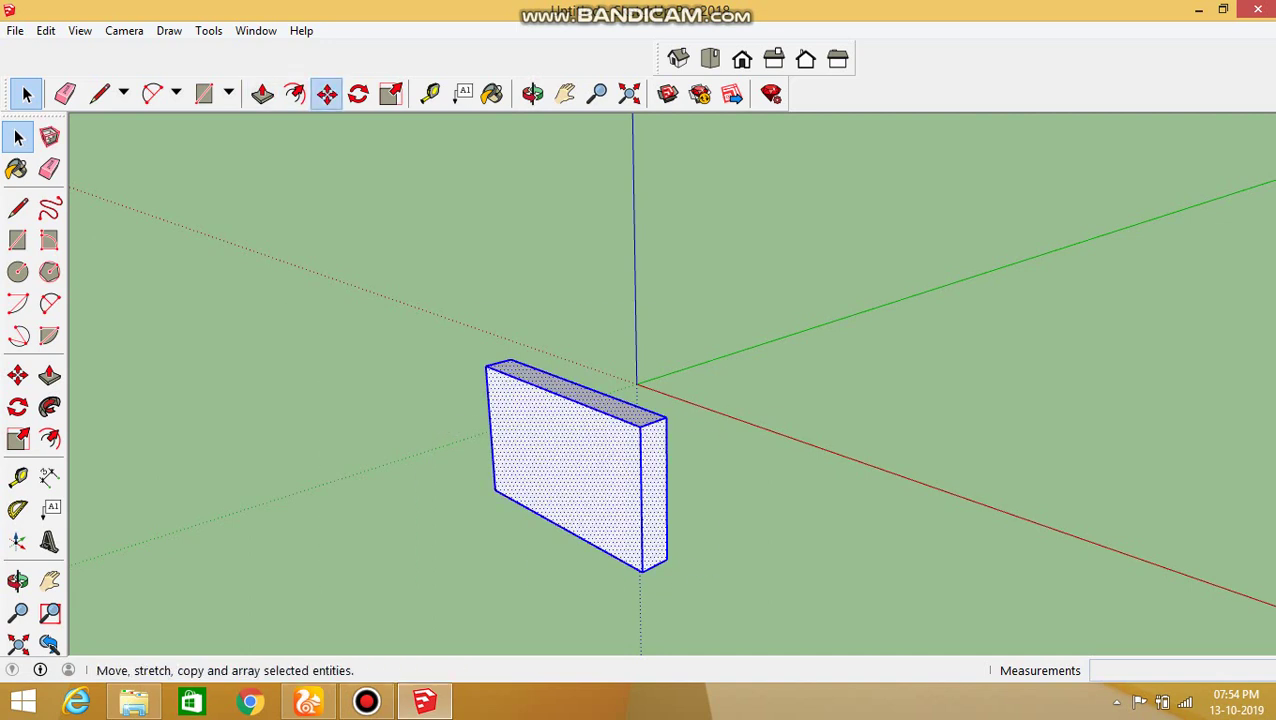
- Copy the thin box by its lower front corner about 10,799' along the green axis and divide the distance into 5 copies (/5)
{"action": "left_click", "coordinate": [327, 93]}
{"action": "left_click", "coordinate": [641, 571]}
{"action": "key", "text": "ctrl"}
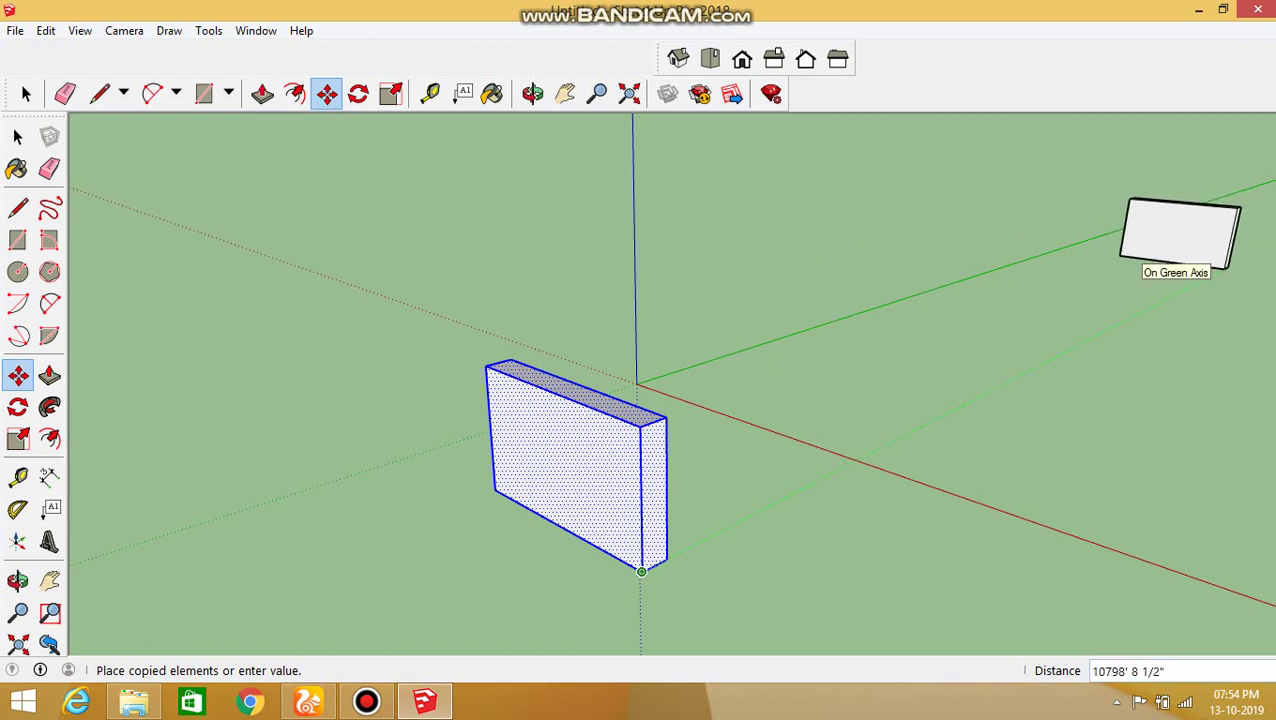
{"action": "left_click", "coordinate": [1222, 268]}
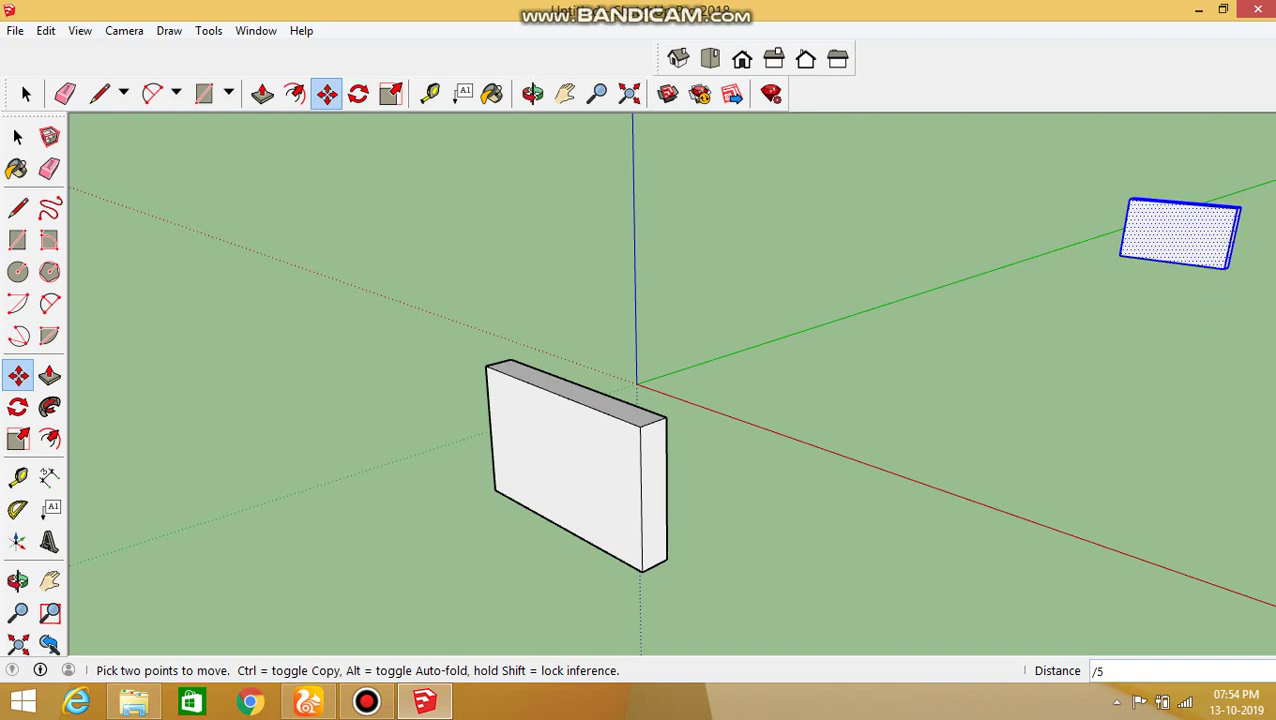
{"action": "key", "text": "Return"}
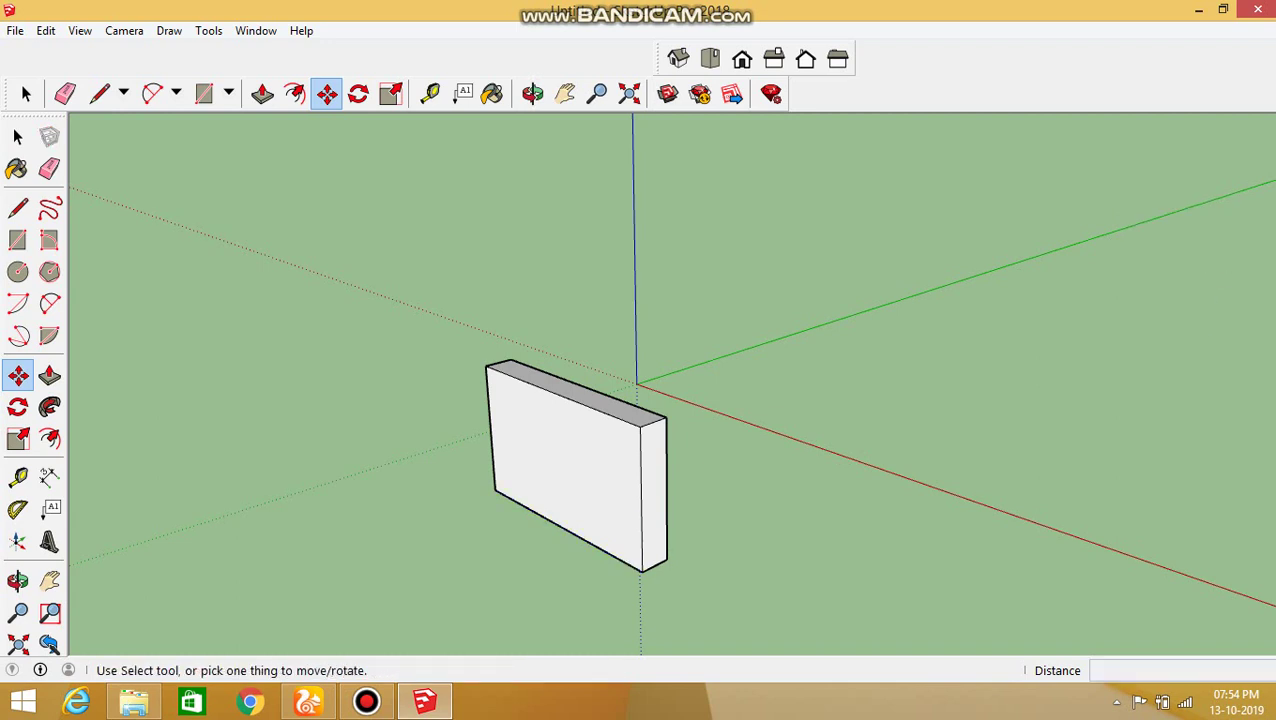
- Select everything in the model and delete the thin box
{"action": "key", "text": "space"}
{"action": "key", "text": "ctrl+a"}
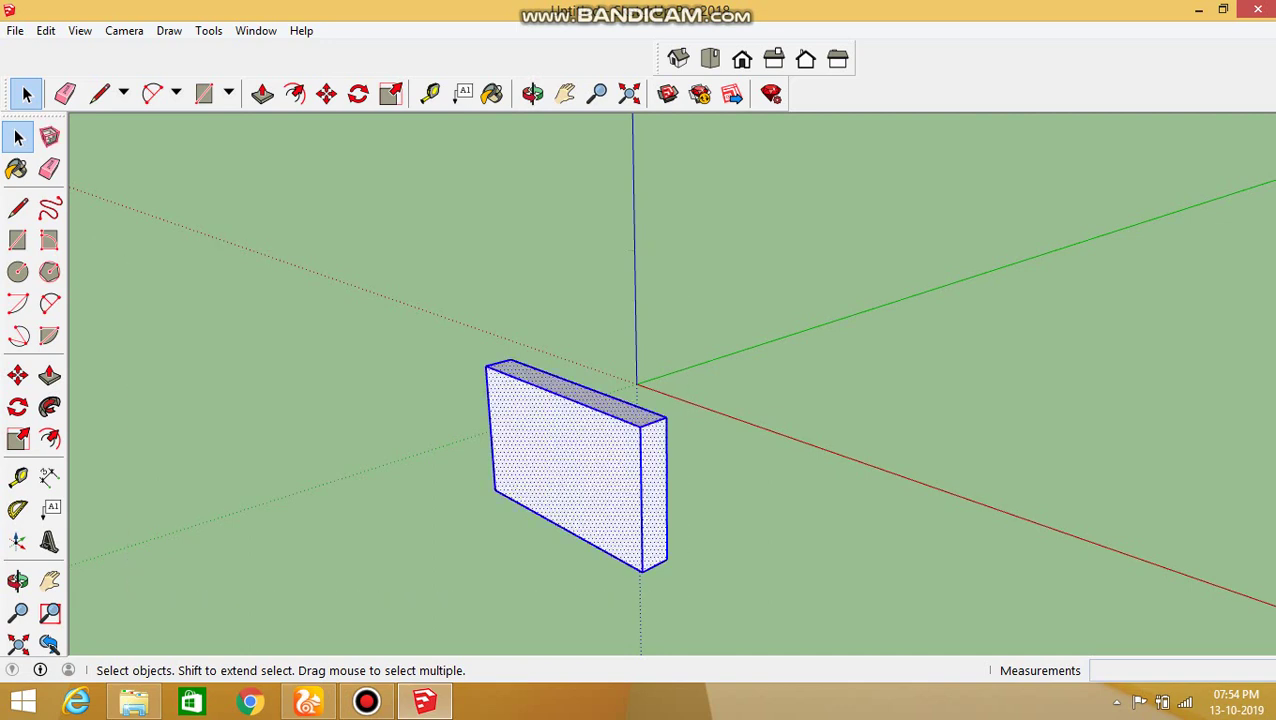
{"action": "key", "text": "Delete"}
- Draw a circle near the dotted green axis and push/pull it up into a tall cylinder
{"action": "left_click", "coordinate": [228, 93]}
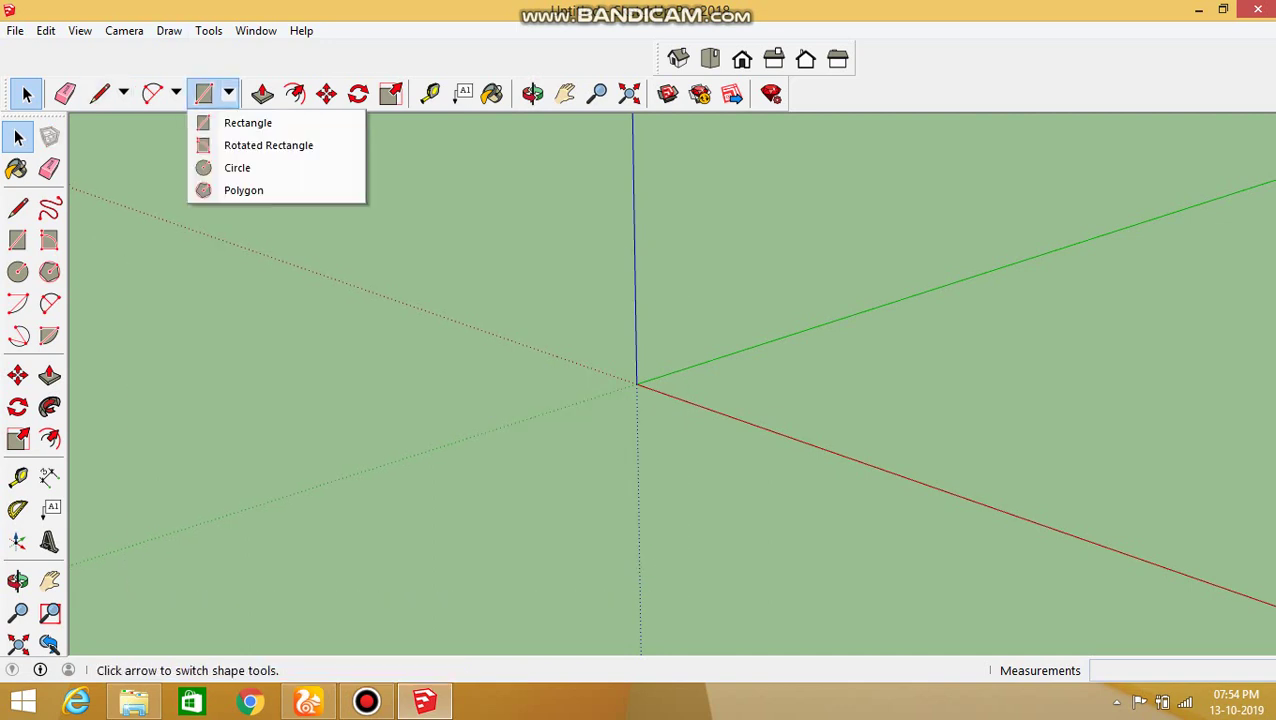
{"action": "left_click", "coordinate": [239, 165]}
{"action": "mouse_move", "coordinate": [460, 465]}
{"action": "left_mouse_down"}
{"action": "mouse_move", "coordinate": [518, 465]}
{"action": "mouse_move", "coordinate": [435, 183]}
{"action": "left_mouse_up"}
{"action": "left_click", "coordinate": [262, 93]}
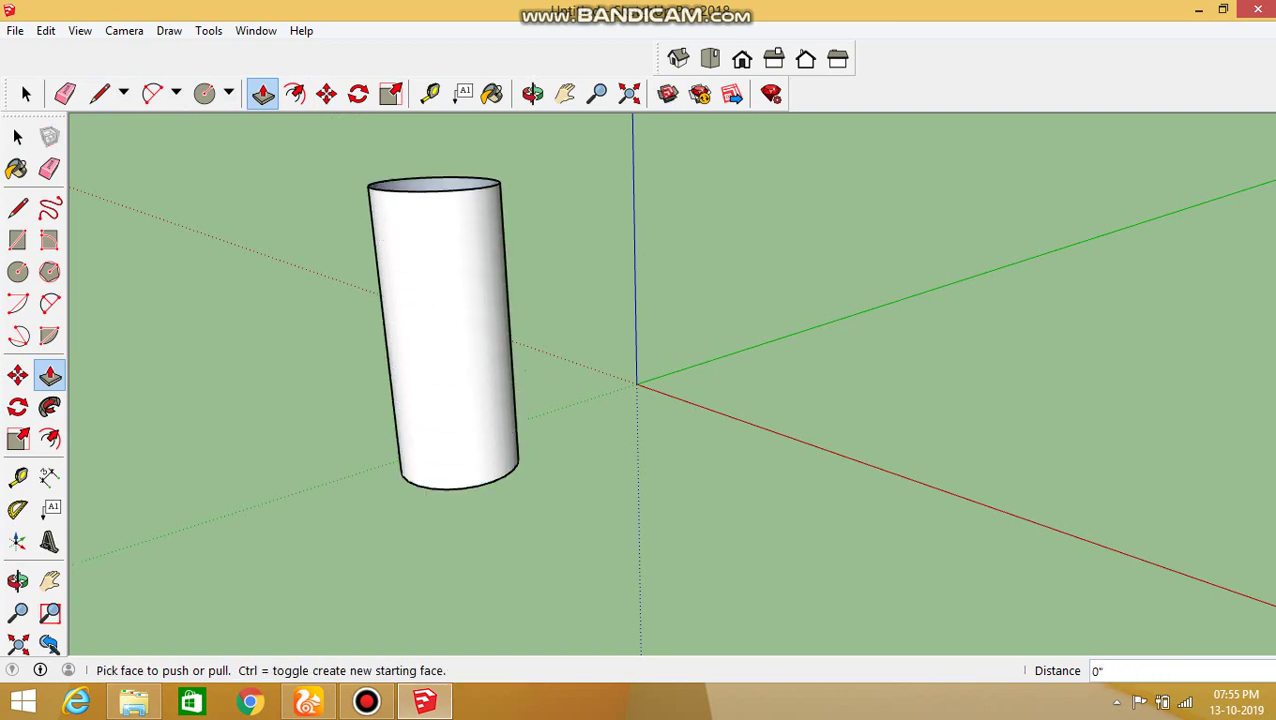
- Select the whole cylinder, copy it from its base edge to far along the green axis, and divide the distance into 6 copies (/6)
{"action": "key", "text": "space"}
{"action": "left_click_drag", "start_coordinate": [555, 561], "coordinate": [382, 222]}
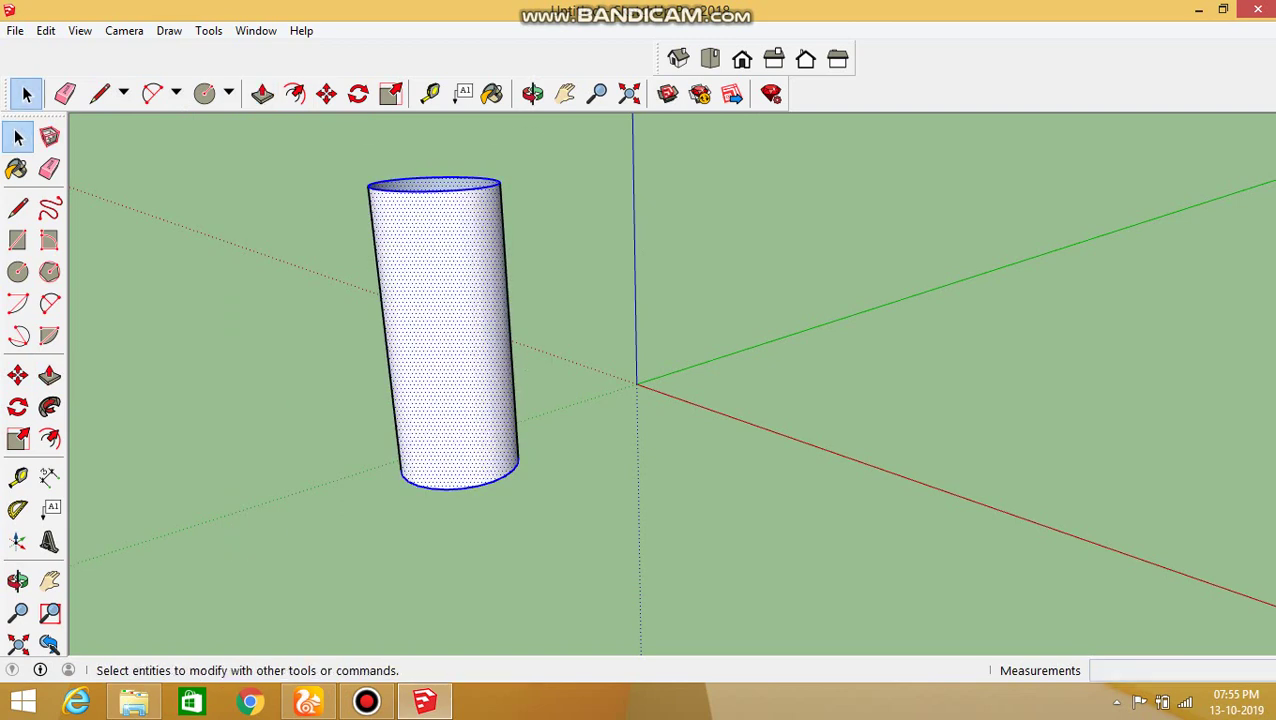
{"action": "key", "text": "m"}
{"action": "key", "text": "ctrl"}
{"action": "left_click", "coordinate": [445, 488]}
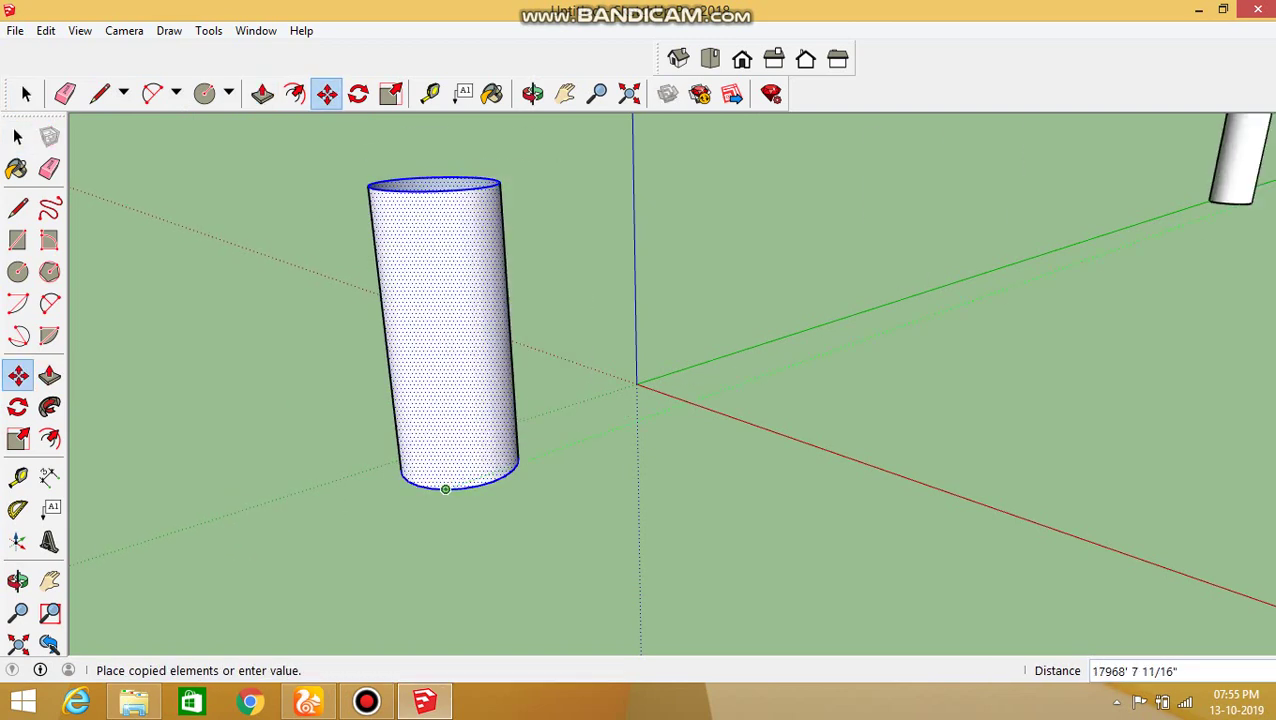
{"action": "left_click", "coordinate": [1195, 218]}
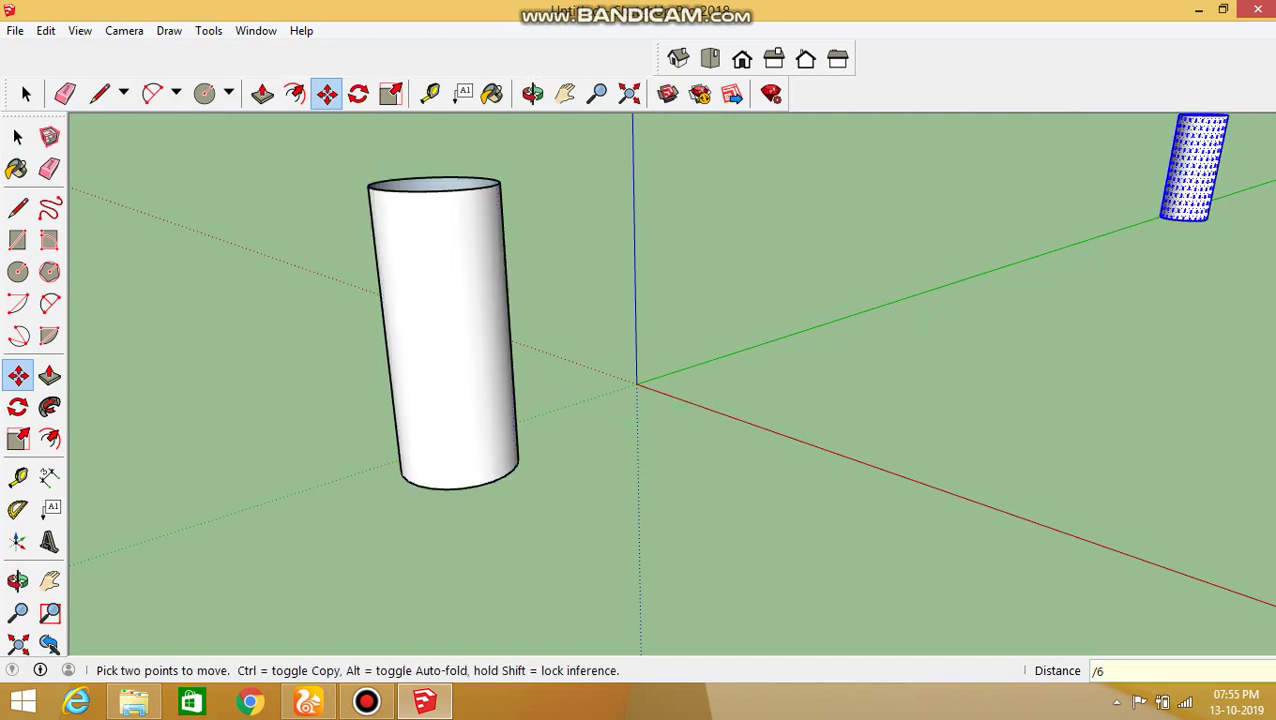
{"action": "type", "text": "/6"}
{"action": "key", "text": "Return"}
- Examine the spacing and alignment of the cylinder row along the green axis from different angles
{"action": "scroll", "coordinate": [1030, 300], "scroll_direction": "down", "scroll_amount": 3}
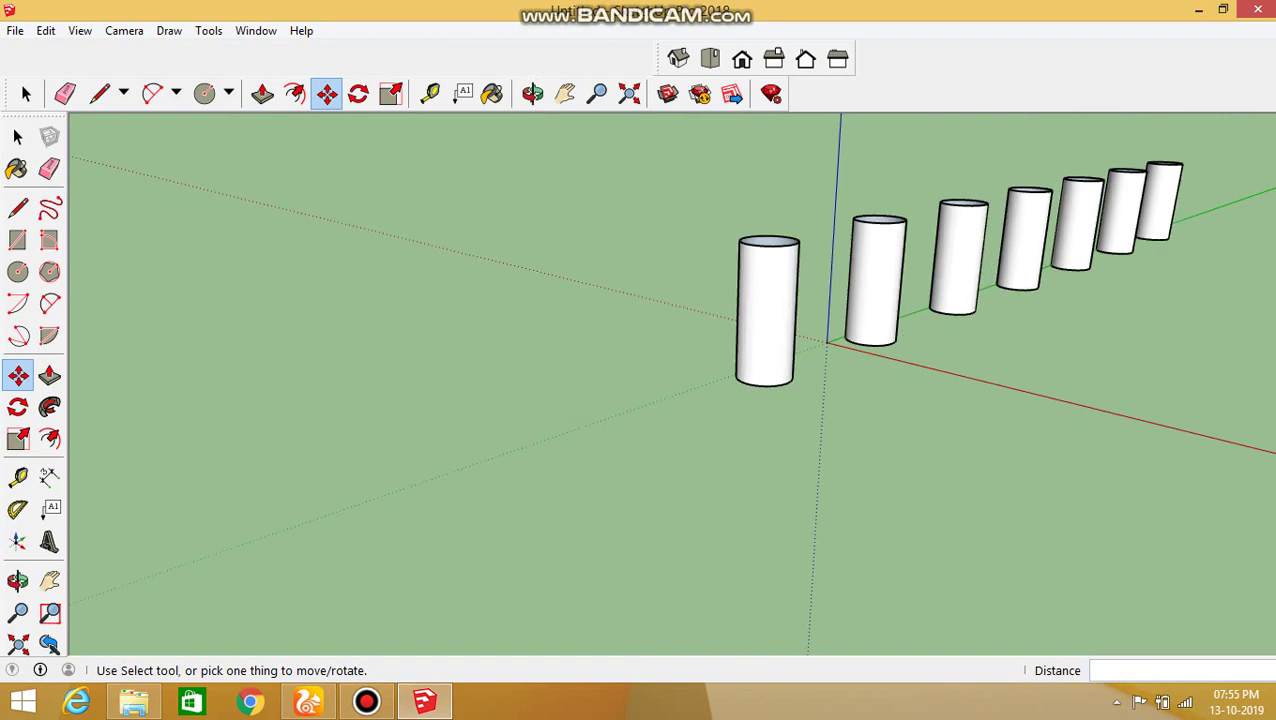
{"action": "middle_click_drag", "start_coordinate": [1060, 300], "coordinate": [1025, 385]}
{"action": "scroll", "coordinate": [1030, 382], "scroll_direction": "down", "scroll_amount": 4}
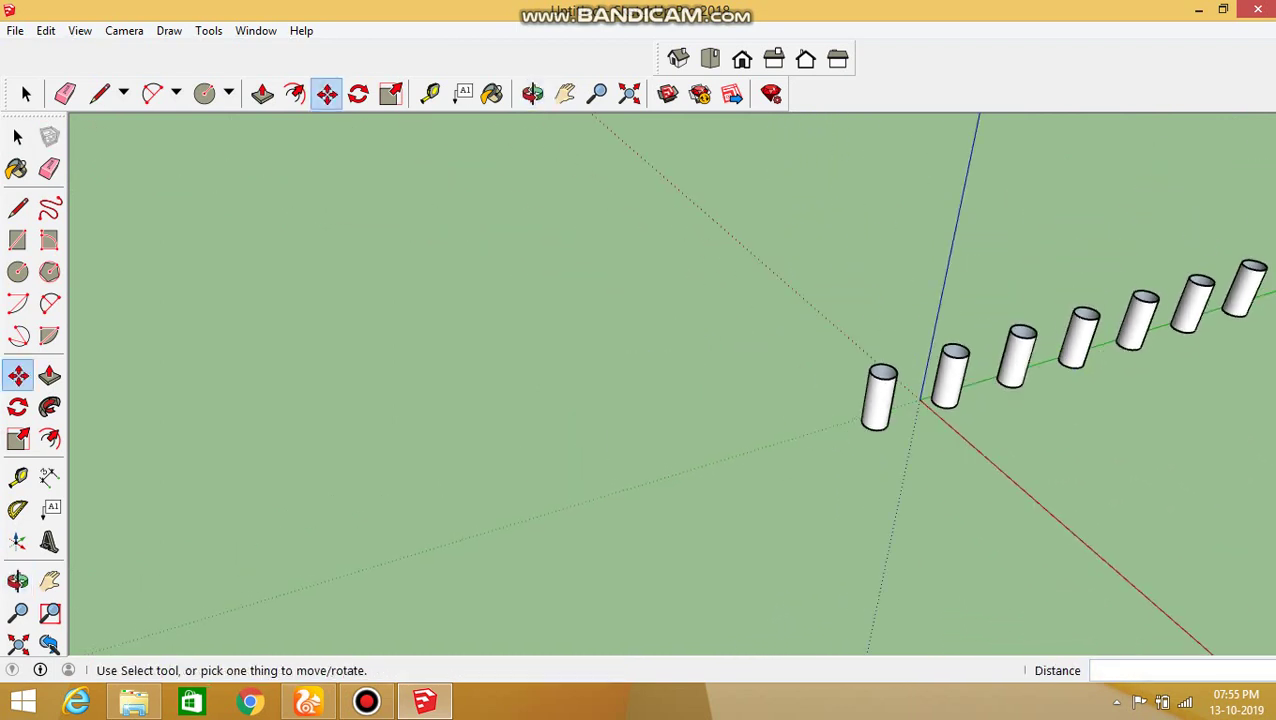
{"action": "left_click", "coordinate": [565, 93]}
{"action": "left_click_drag", "start_coordinate": [1080, 425], "coordinate": [750, 525]}
{"action": "scroll", "coordinate": [750, 525], "scroll_direction": "up", "scroll_amount": 3}
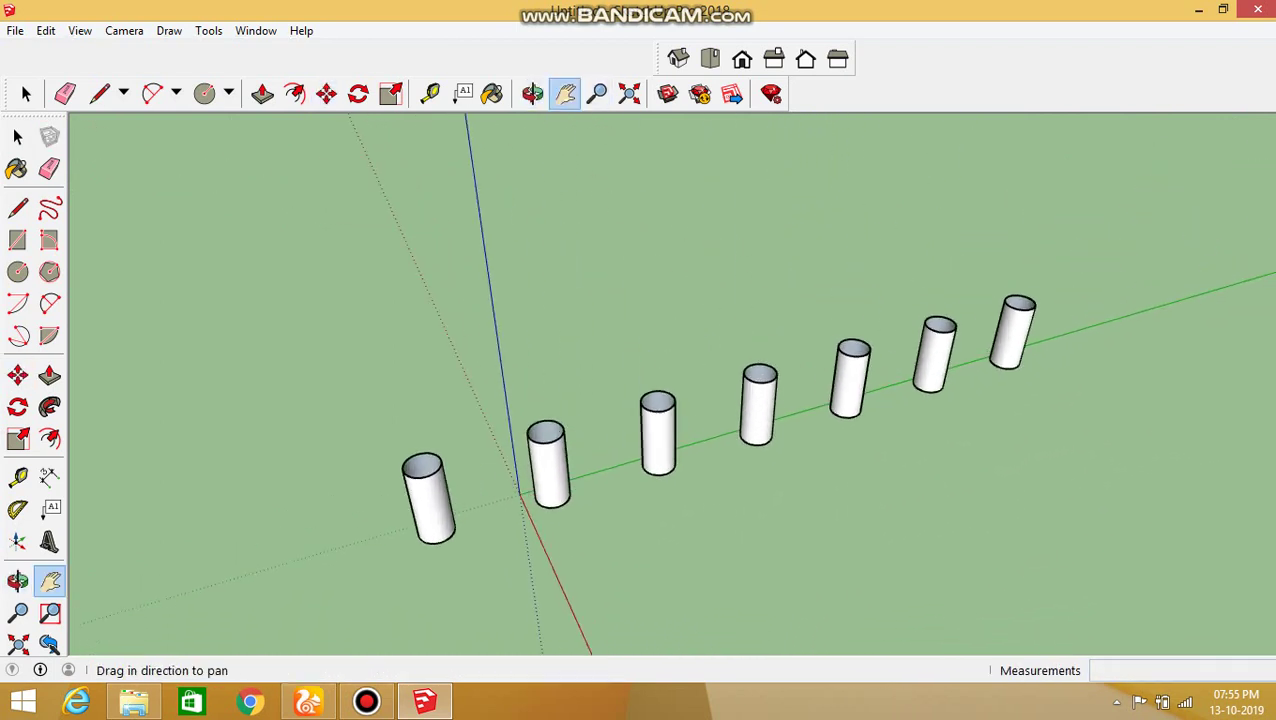
{"action": "middle_click_drag", "start_coordinate": [750, 525], "coordinate": [795, 450]}
- Select the whole row of cylinders with a selection window and delete it
{"action": "left_click", "coordinate": [27, 94]}
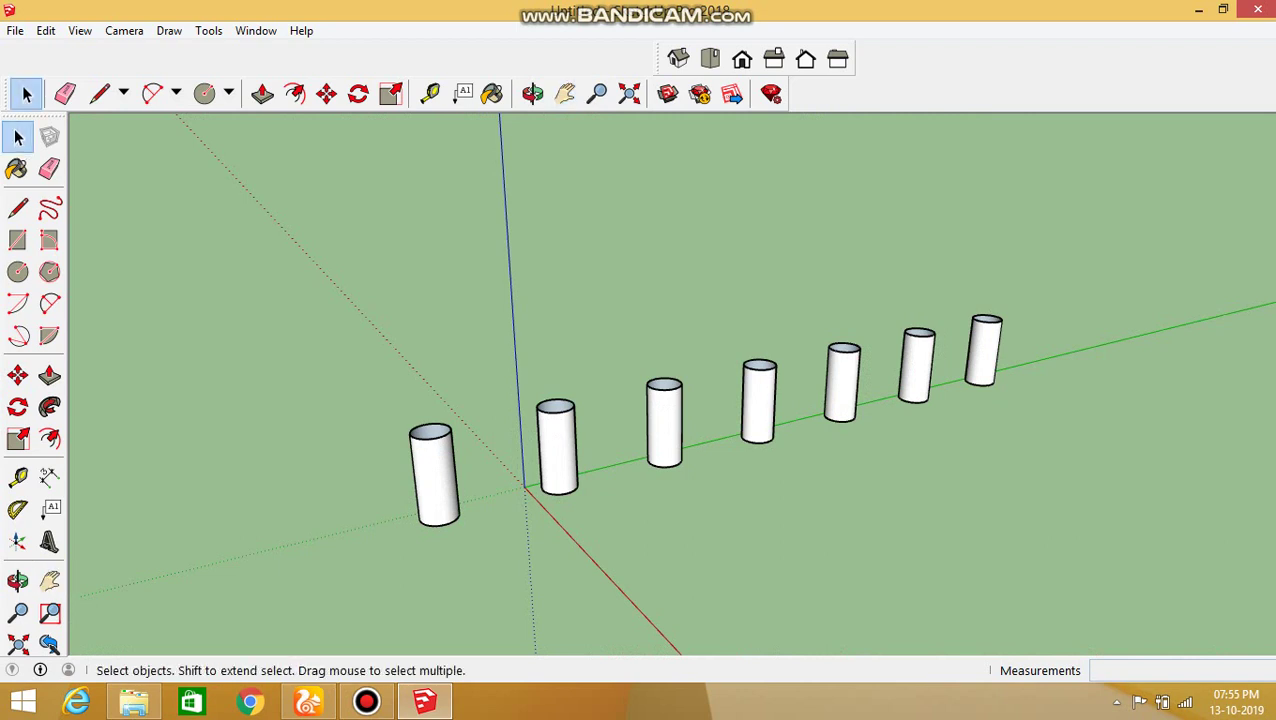
{"action": "left_click_drag", "start_coordinate": [110, 510], "coordinate": [110, 510]}
{"action": "key", "text": "Delete"}
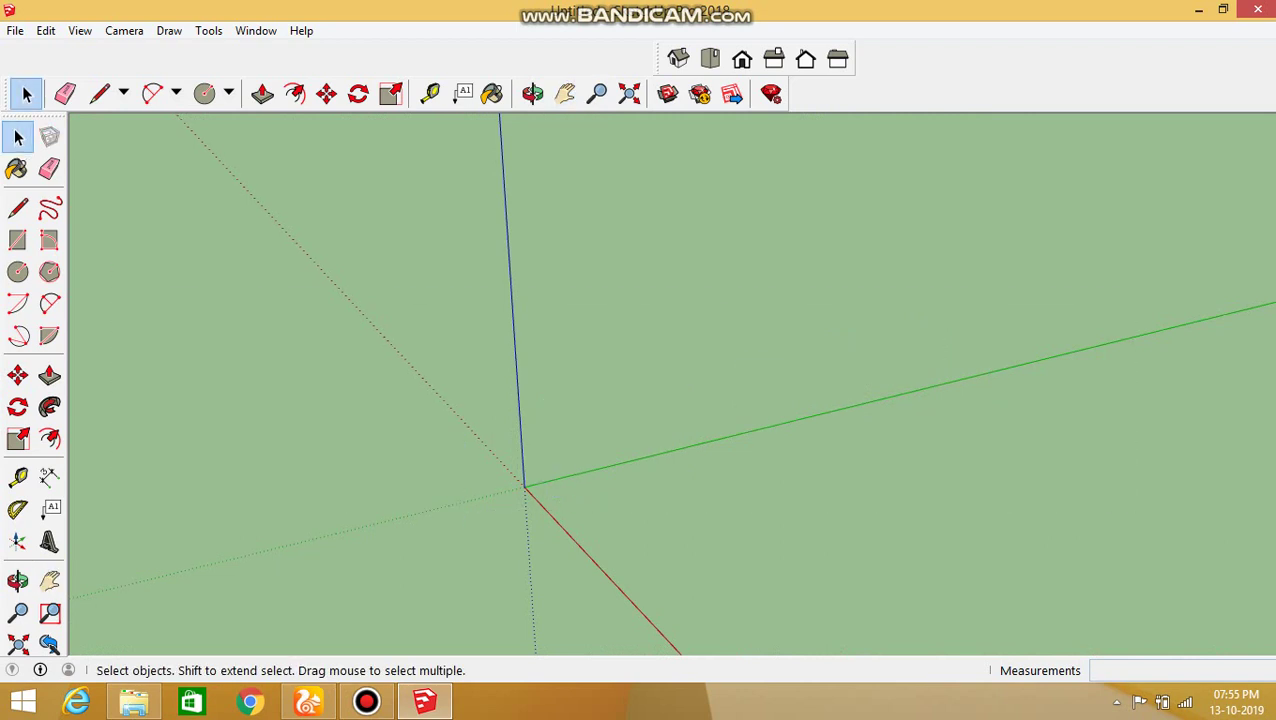
- Draw a rectangle about 19,128' by 26,783' beside the solid green axis and push/pull it up about 5,948' into a large block
{"action": "left_click", "coordinate": [204, 93]}
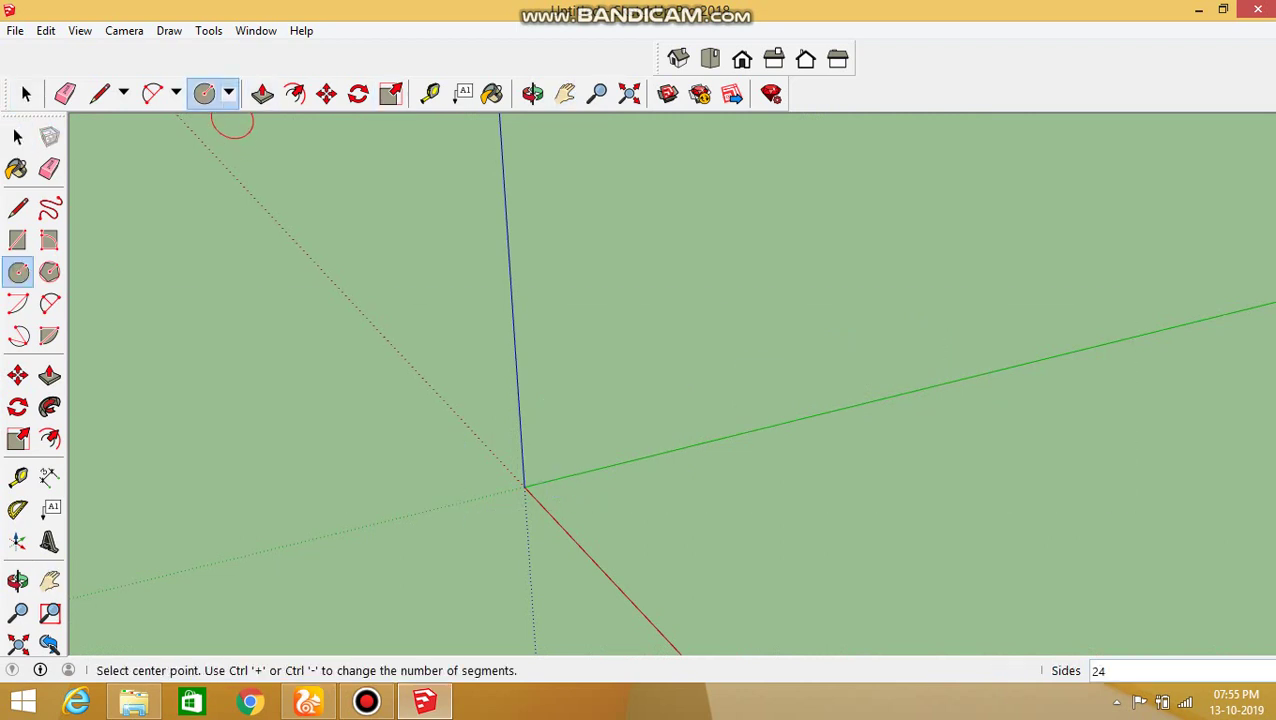
{"action": "left_click", "coordinate": [228, 93]}
{"action": "left_click", "coordinate": [242, 122]}
{"action": "left_click", "coordinate": [524, 450]}
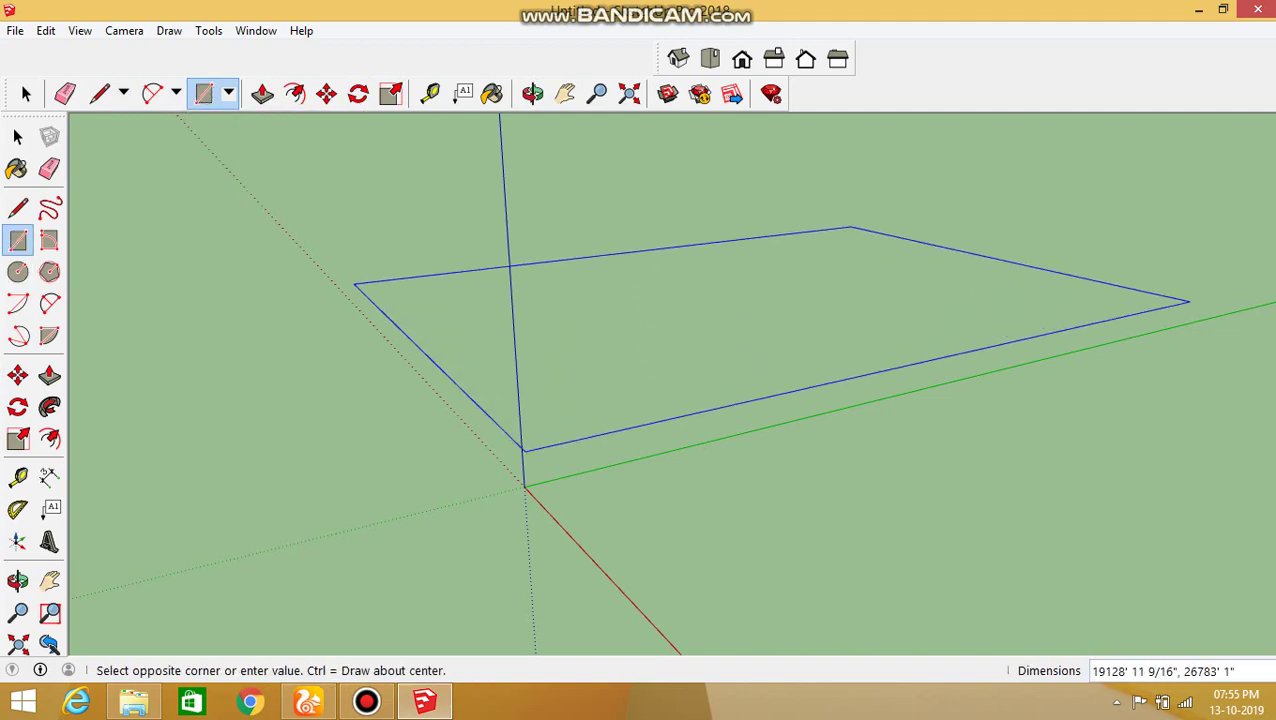
{"action": "left_click", "coordinate": [1184, 302]}
{"action": "left_click", "coordinate": [262, 93]}
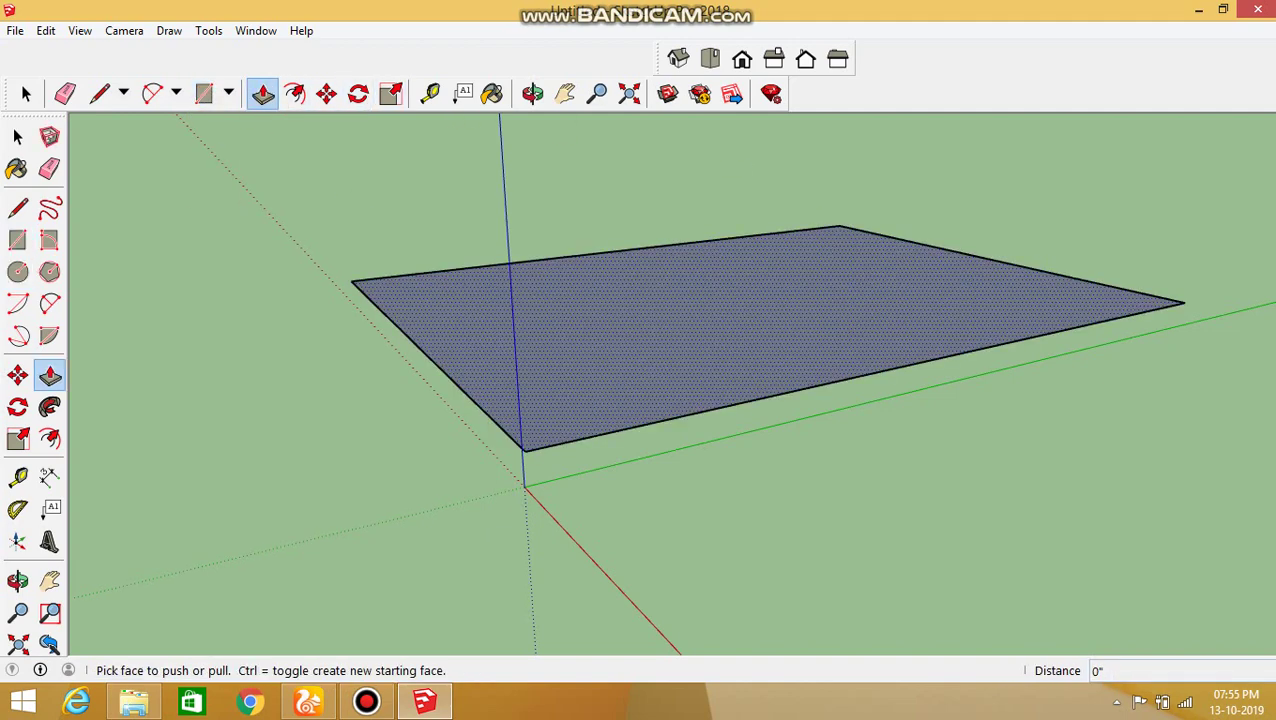
{"action": "left_click_drag", "start_coordinate": [609, 412], "coordinate": [609, 128]}
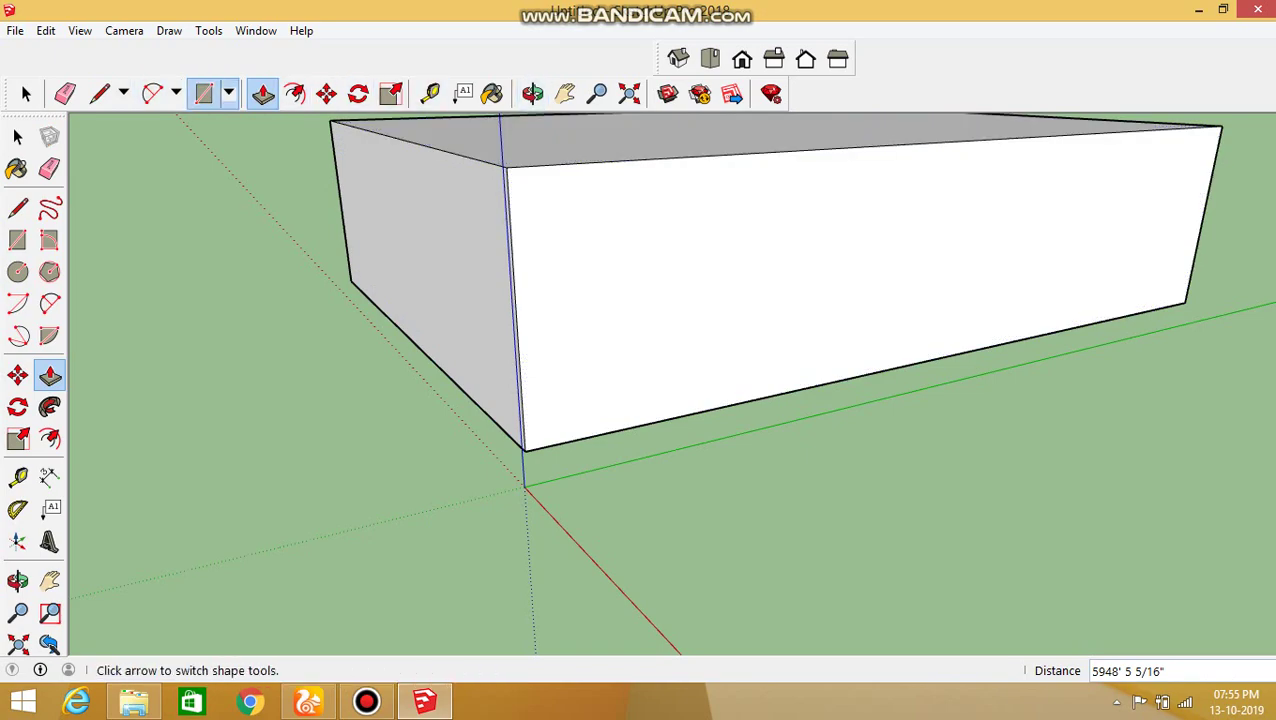
- Draw a narrow rectangle about 333' by 2,403' on the ground in front of the large block and push/pull it up into a low bar
{"action": "left_click", "coordinate": [204, 93]}
{"action": "left_click", "coordinate": [922, 598]}
{"action": "left_click", "coordinate": [800, 642]}
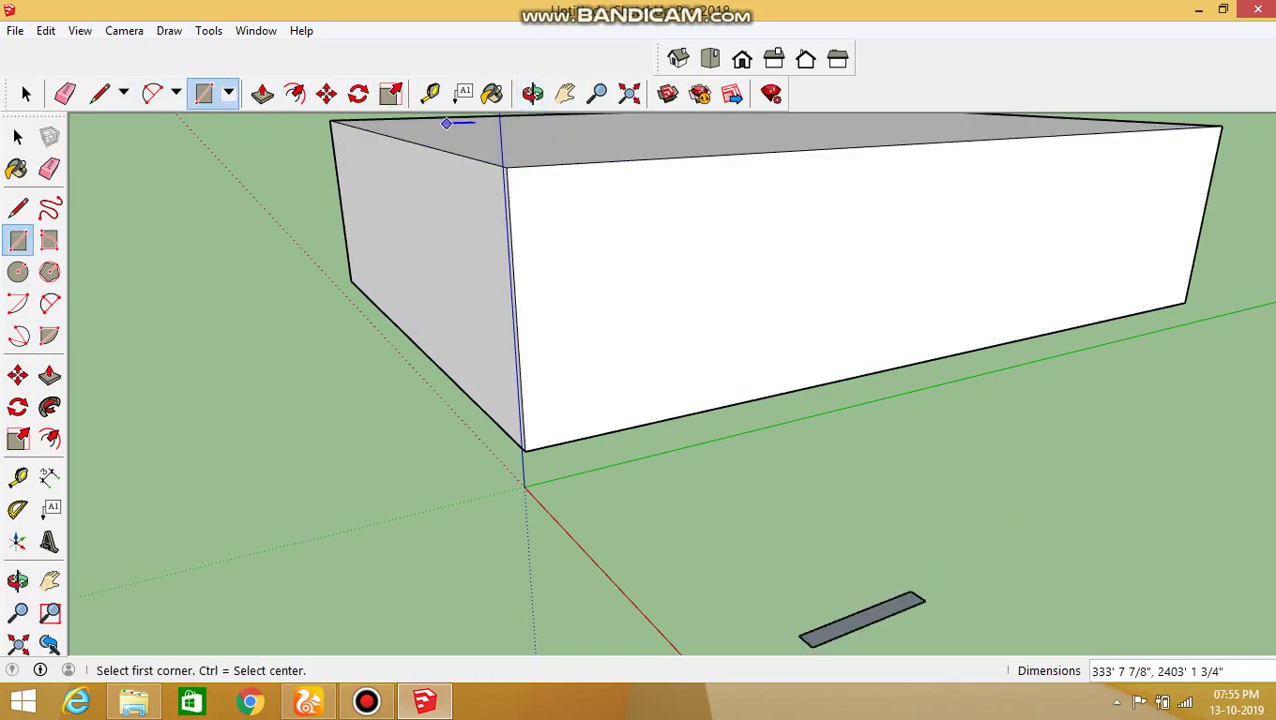
{"action": "left_click", "coordinate": [263, 93]}
{"action": "left_click", "coordinate": [862, 618]}
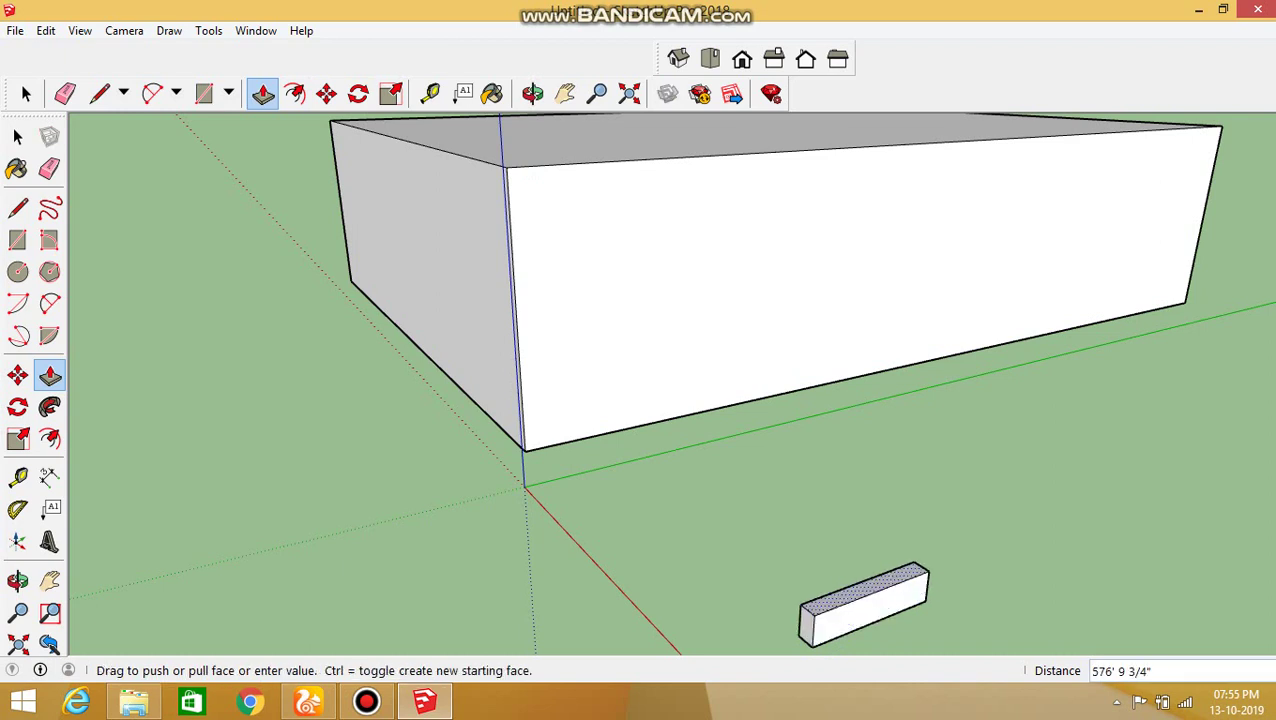
{"action": "left_click", "coordinate": [862, 603]}
- Select the whole bar, copy it from its base corner to the large block's top front edge, and divide the distance into 15 copies (/15)
{"action": "left_click", "coordinate": [26, 93]}
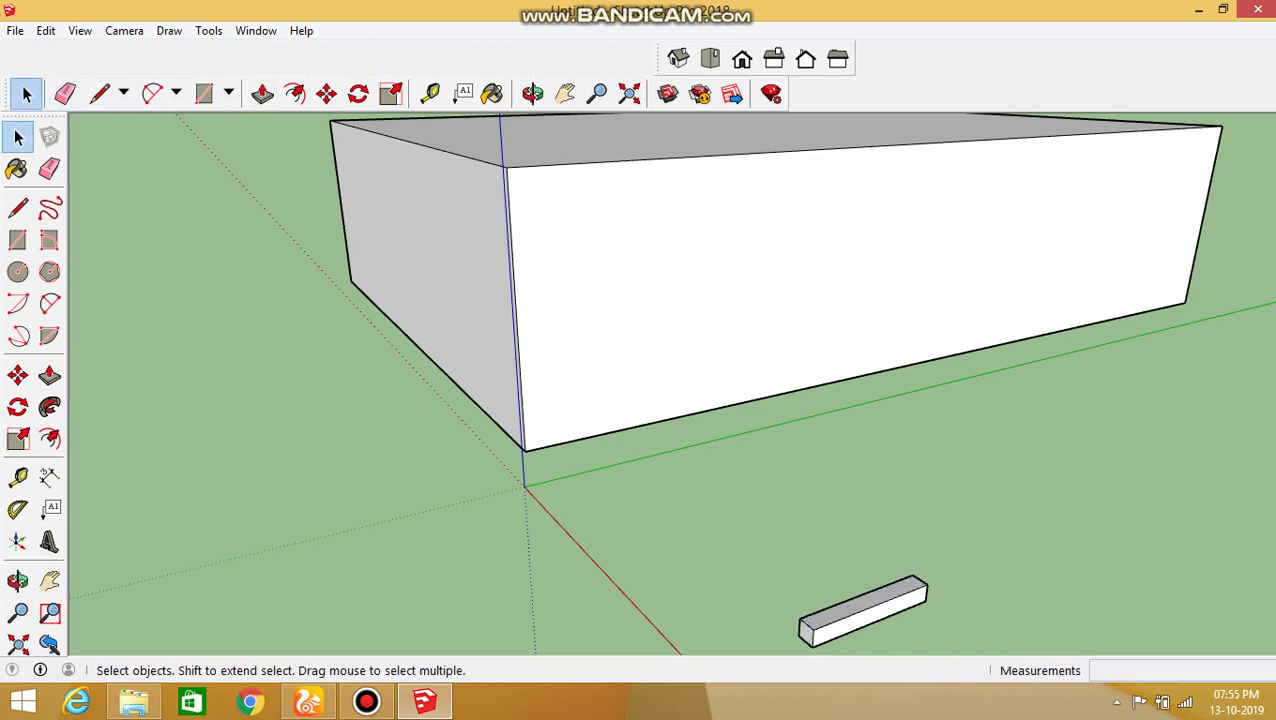
{"action": "middle_click_drag", "start_coordinate": [880, 590], "coordinate": [905, 515]}
{"action": "left_click_drag", "start_coordinate": [960, 604], "coordinate": [800, 492]}
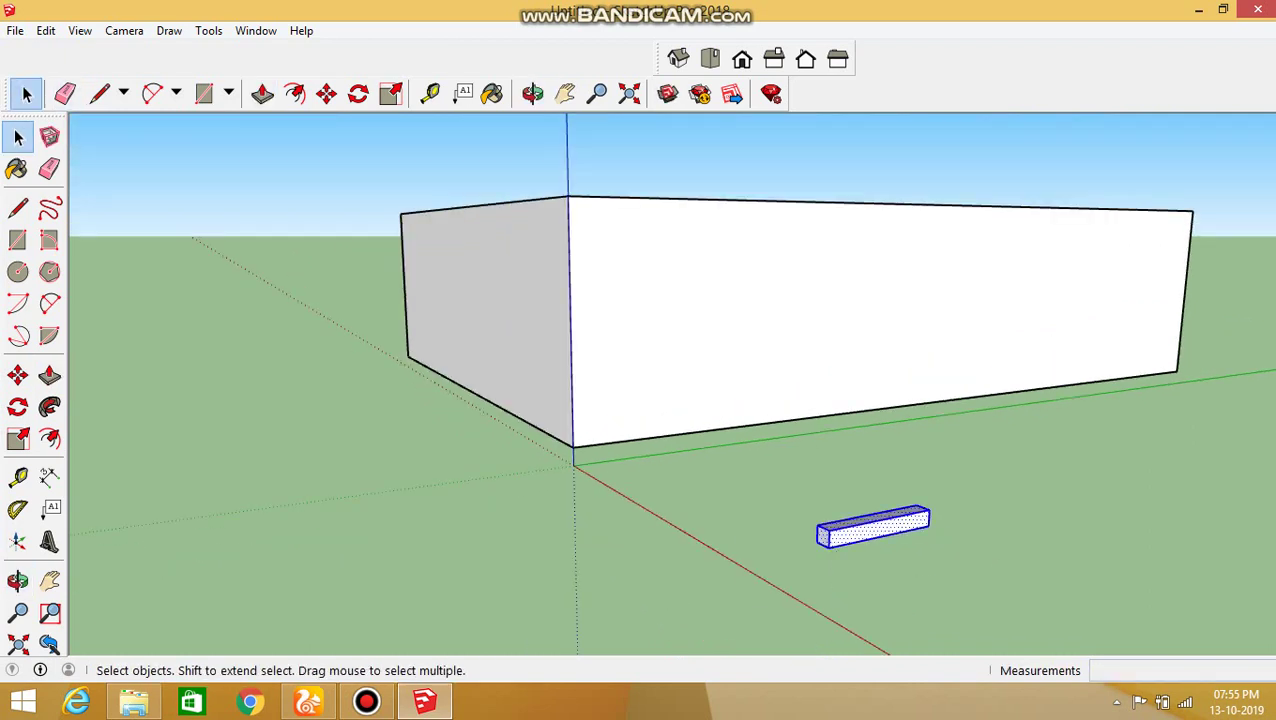
{"action": "left_click", "coordinate": [326, 93]}
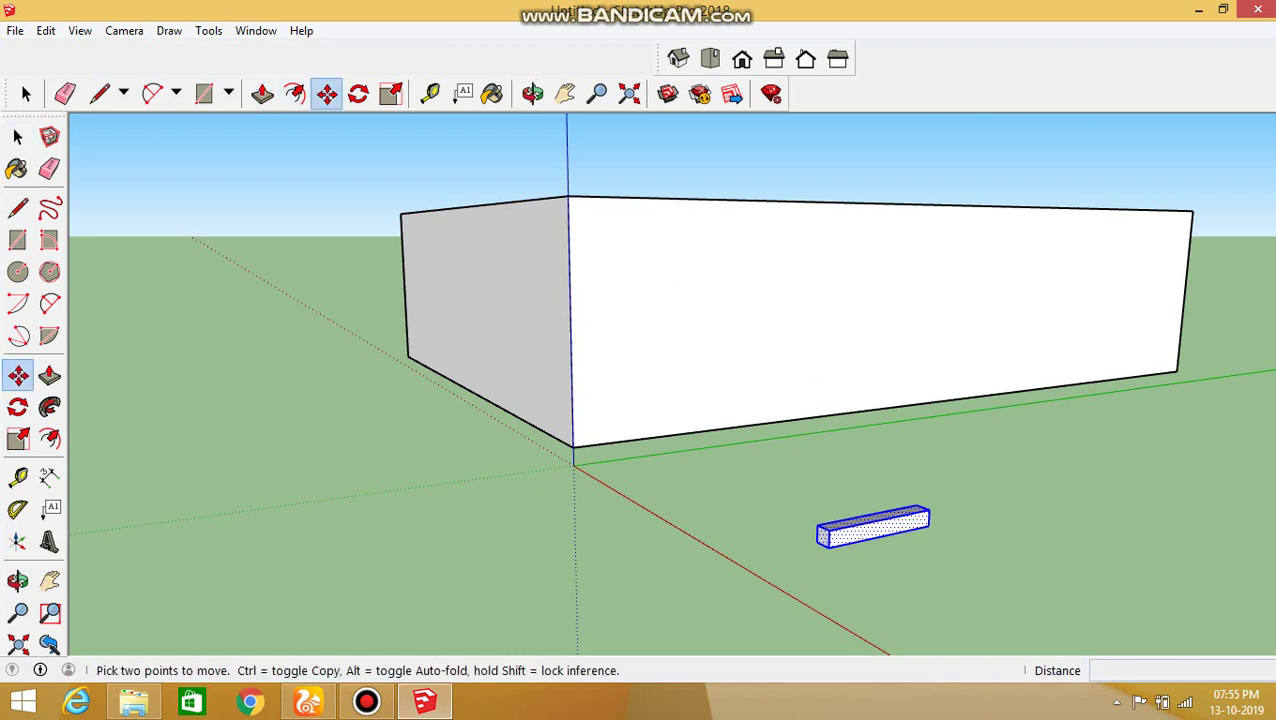
{"action": "left_click", "coordinate": [816, 541]}
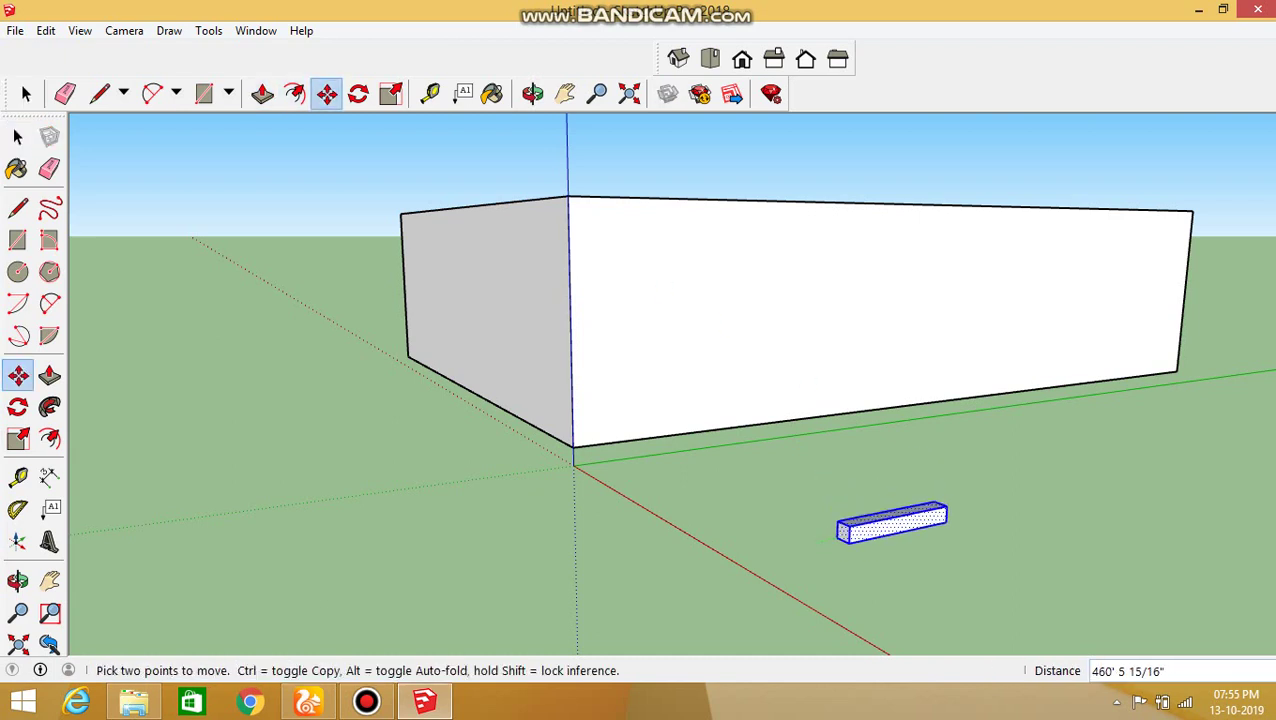
{"action": "key", "text": "Escape"}
{"action": "key", "text": "ctrl"}
{"action": "left_click", "coordinate": [828, 546]}
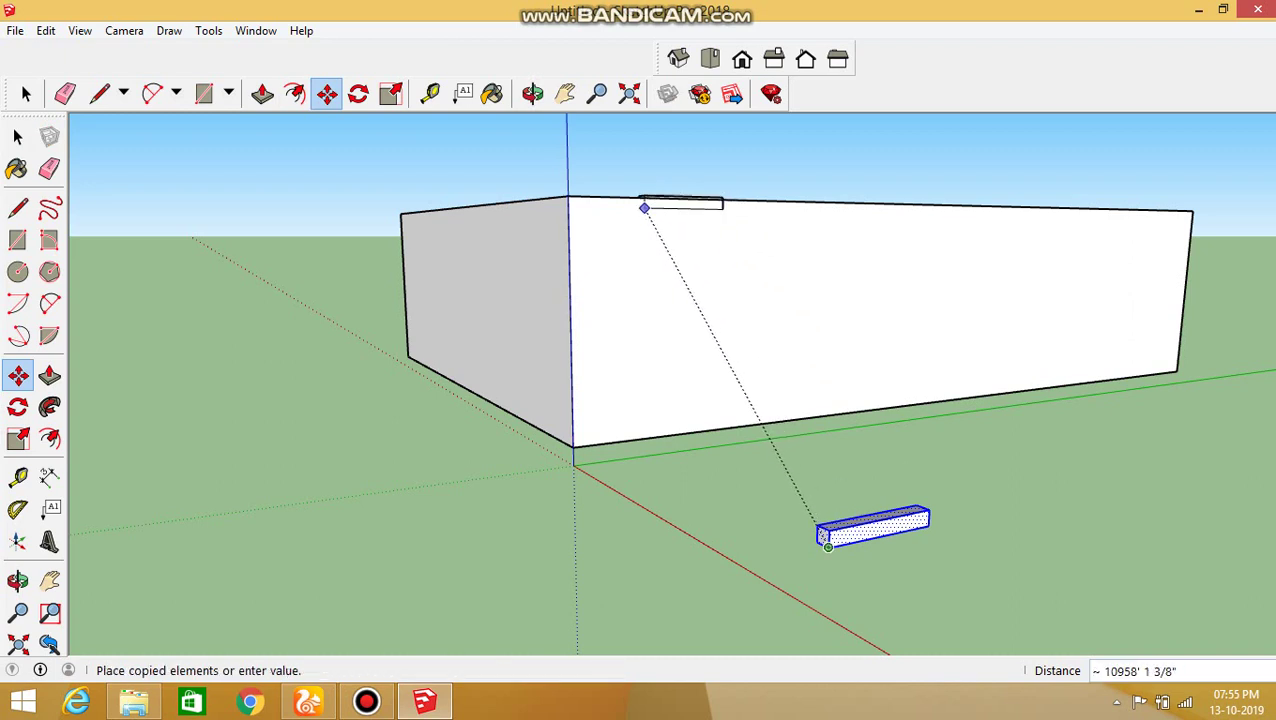
{"action": "left_click", "coordinate": [645, 207]}
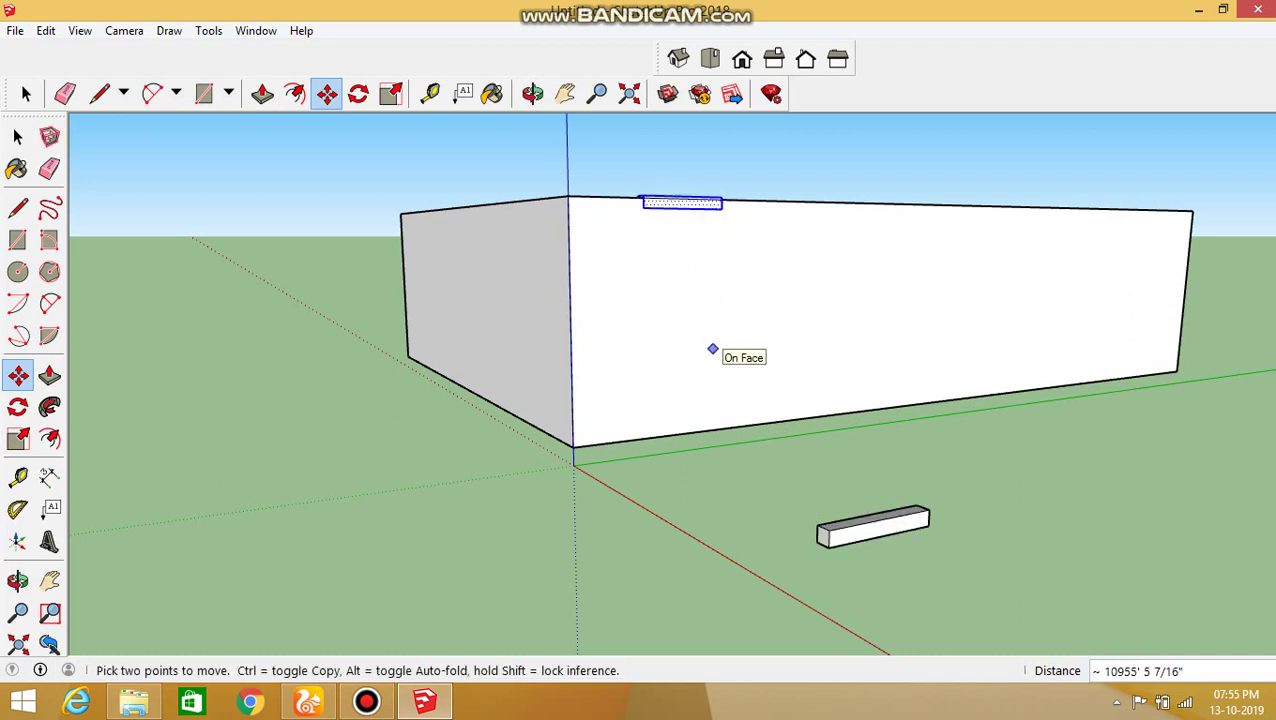
{"action": "type", "text": "/15"}
{"action": "key", "text": "Return"}
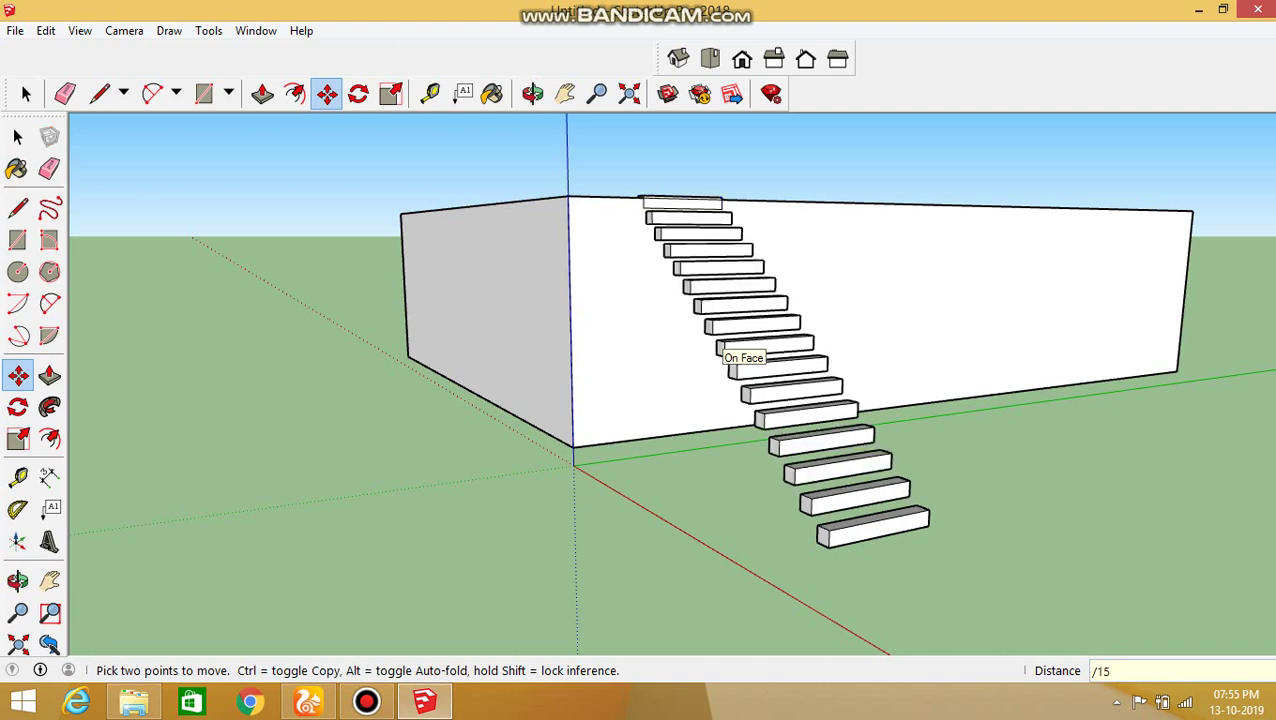
- Examine the row of stair treads against the large block from further away and from above
{"action": "scroll", "coordinate": [810, 125], "scroll_direction": "down", "scroll_amount": 3}
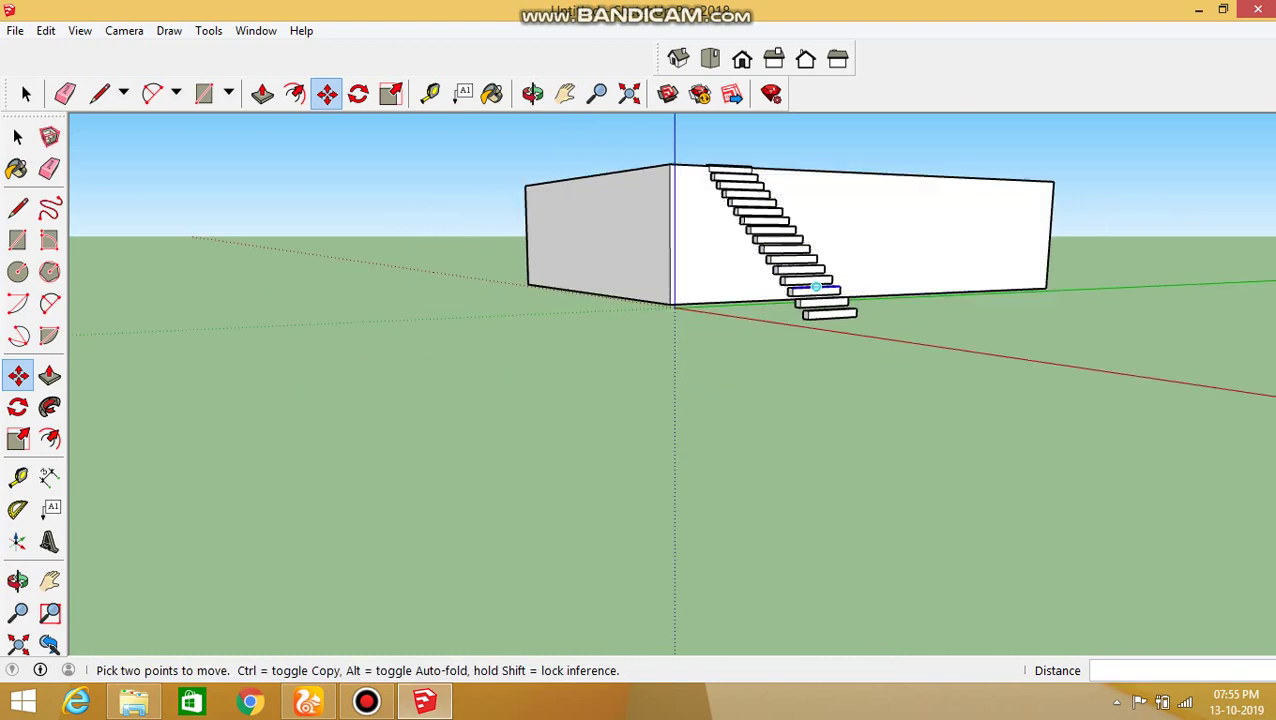
{"action": "middle_click_drag", "start_coordinate": [817, 285], "coordinate": [832, 370]}
{"action": "scroll", "coordinate": [772, 382], "scroll_direction": "down", "scroll_amount": 2}
{"action": "scroll", "coordinate": [800, 310], "scroll_direction": "down", "scroll_amount": 1}
{"action": "middle_click_drag", "start_coordinate": [800, 310], "coordinate": [741, 273]}
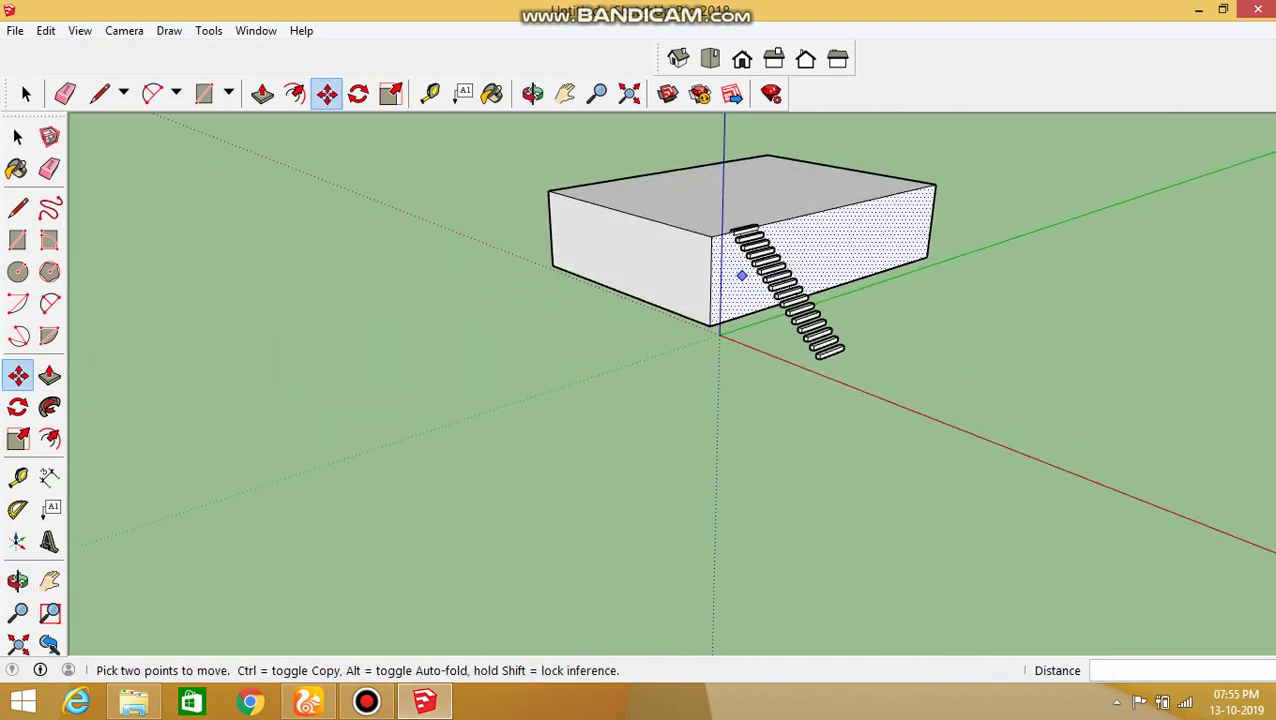
{"action": "scroll", "coordinate": [760, 247], "scroll_direction": "up", "scroll_amount": 2}
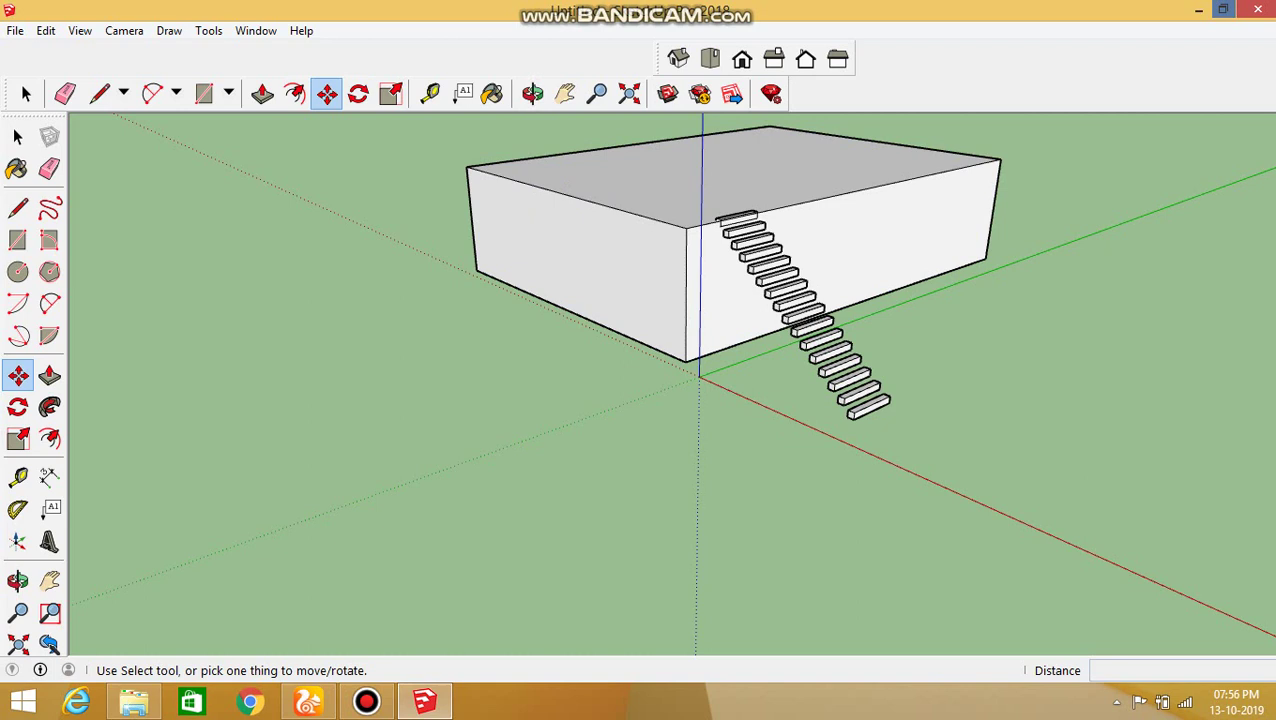
- Draw a rectangle about 8,343' by 10,504' across the dotted green axis and push/pull it up about 6,708' into a second block
{"action": "left_click", "coordinate": [17, 136]}
{"action": "left_click", "coordinate": [204, 93]}
{"action": "left_click", "coordinate": [193, 606]}
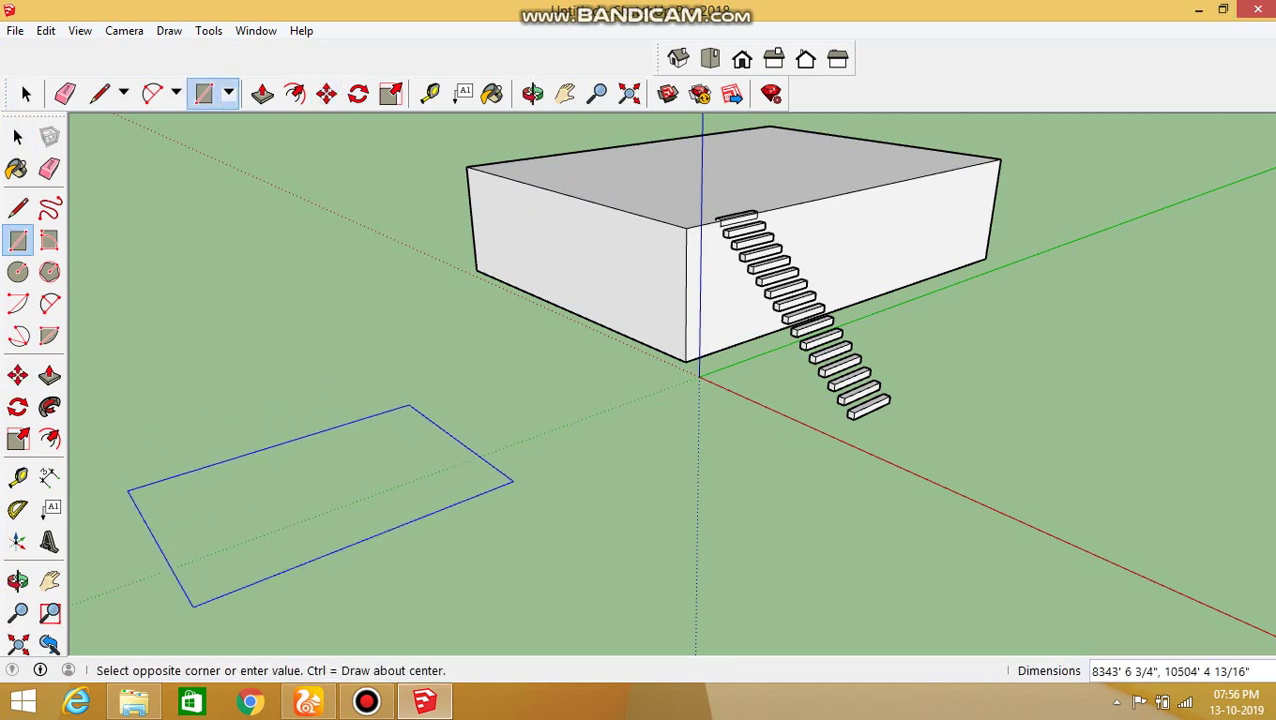
{"action": "left_click", "coordinate": [513, 482]}
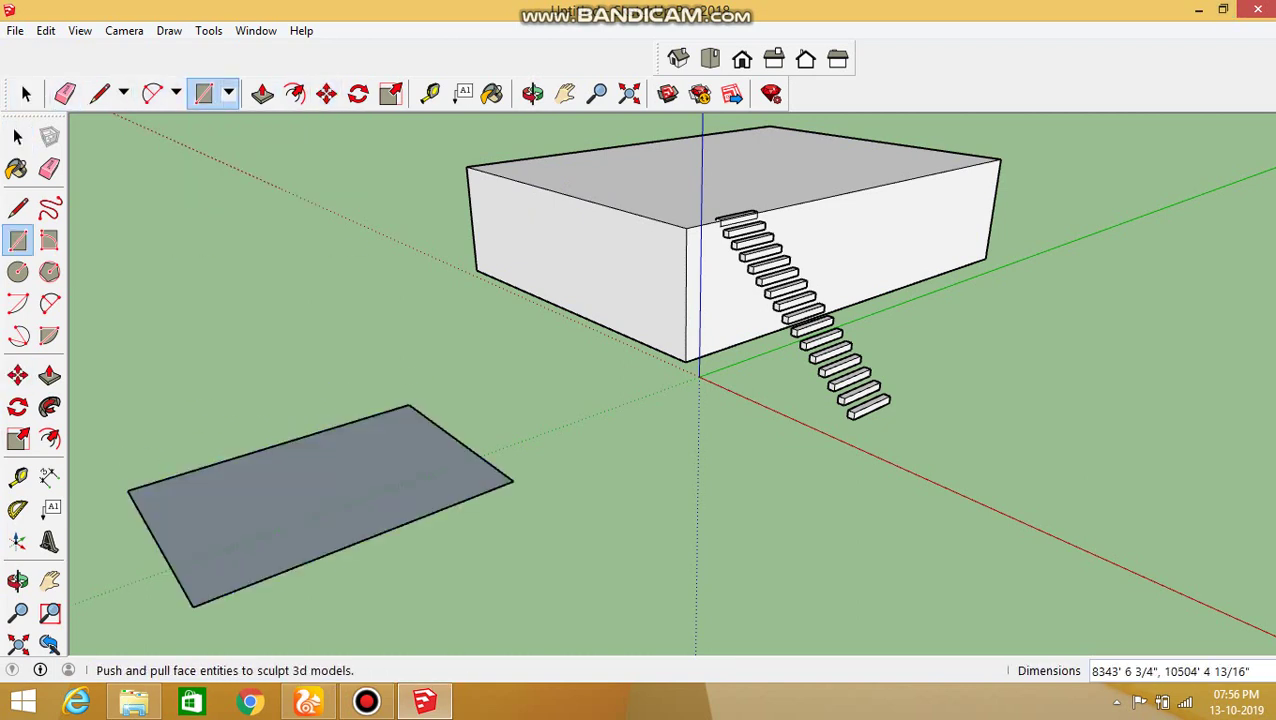
{"action": "left_click", "coordinate": [262, 93]}
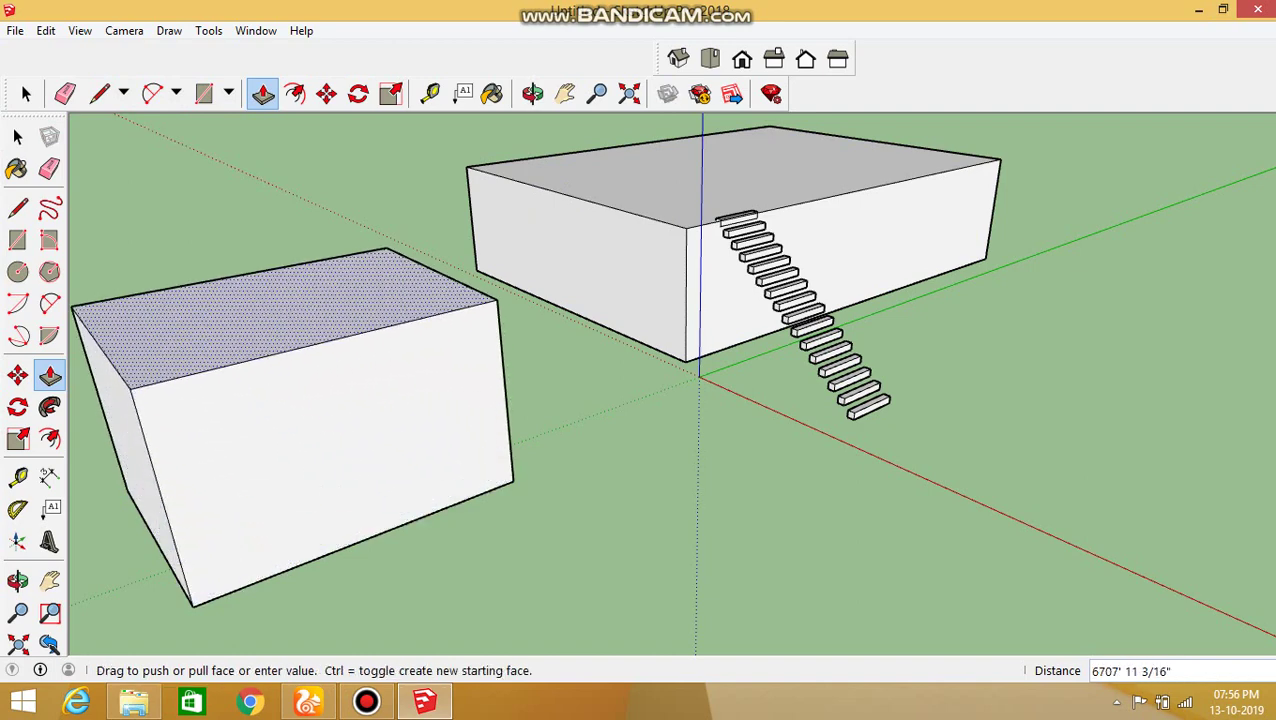
{"action": "left_click", "coordinate": [300, 330]}
{"action": "key", "text": "space"}
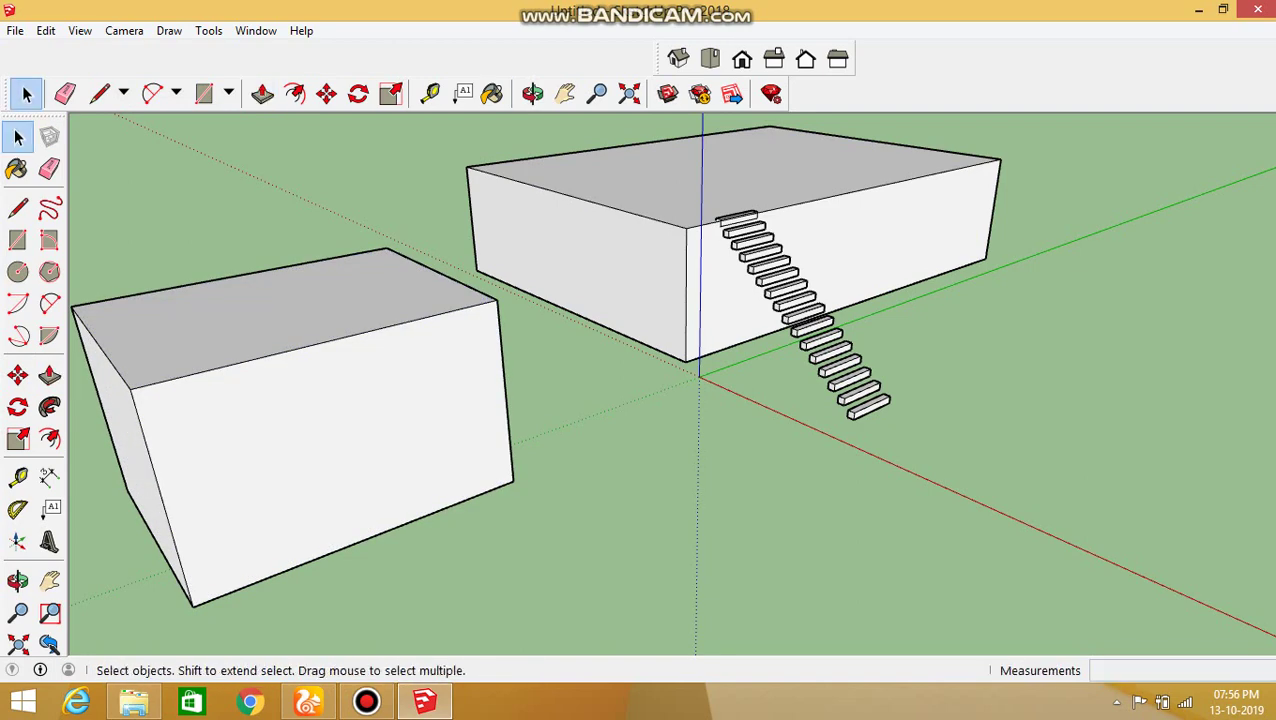
- Move the second block's top long edge outward about 7,513', and then move one of its top corners to distort the shape
{"action": "left_click", "coordinate": [326, 93]}
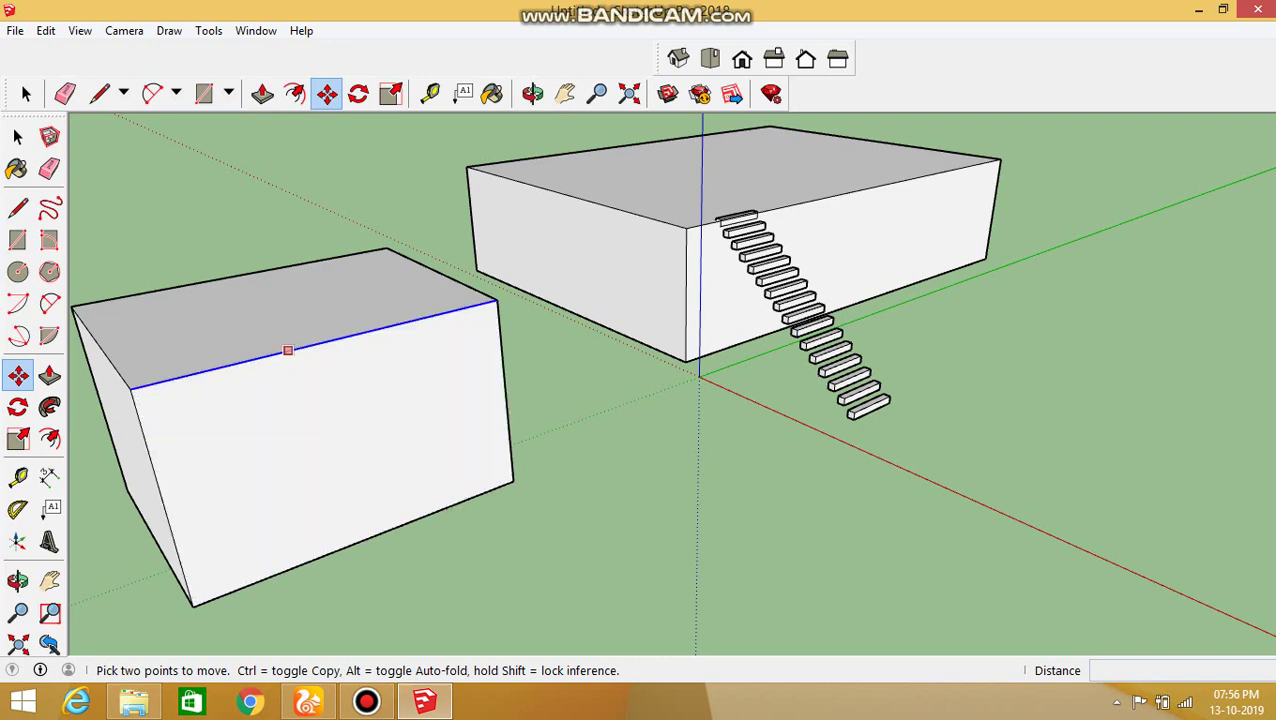
{"action": "left_click", "coordinate": [322, 343]}
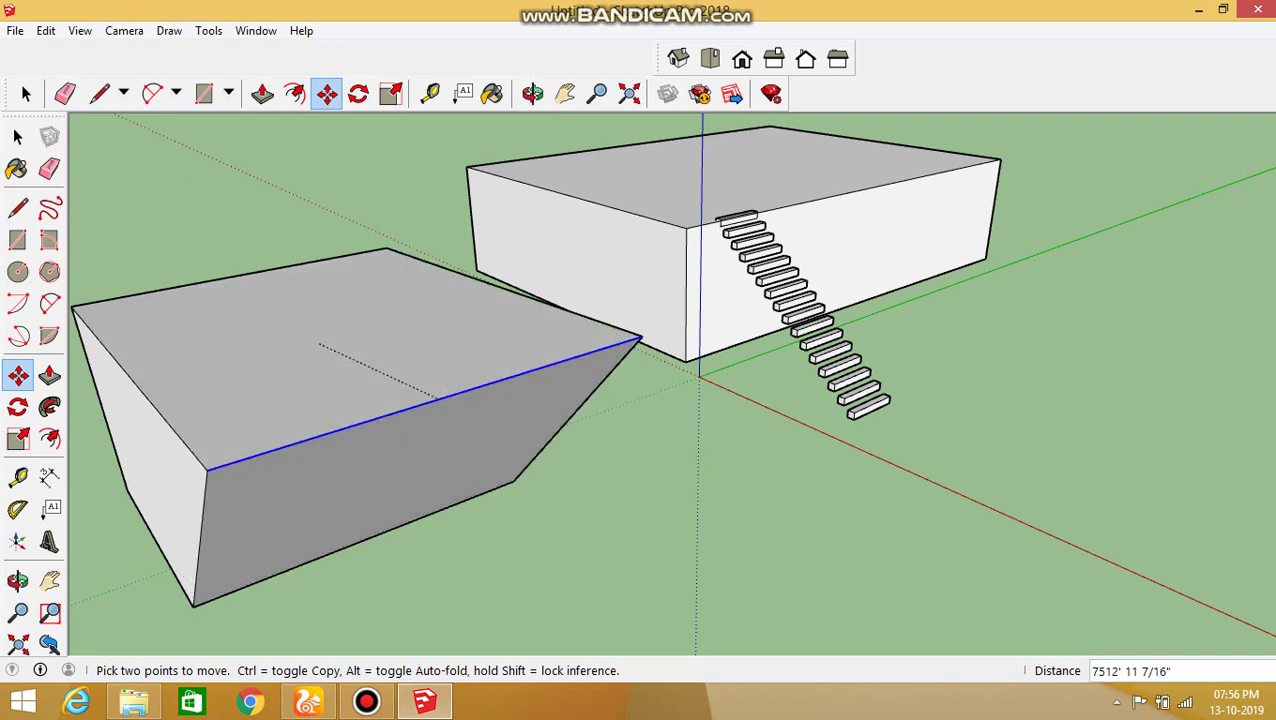
{"action": "left_click", "coordinate": [434, 389]}
{"action": "middle_click_drag", "start_coordinate": [537, 429], "coordinate": [726, 421]}
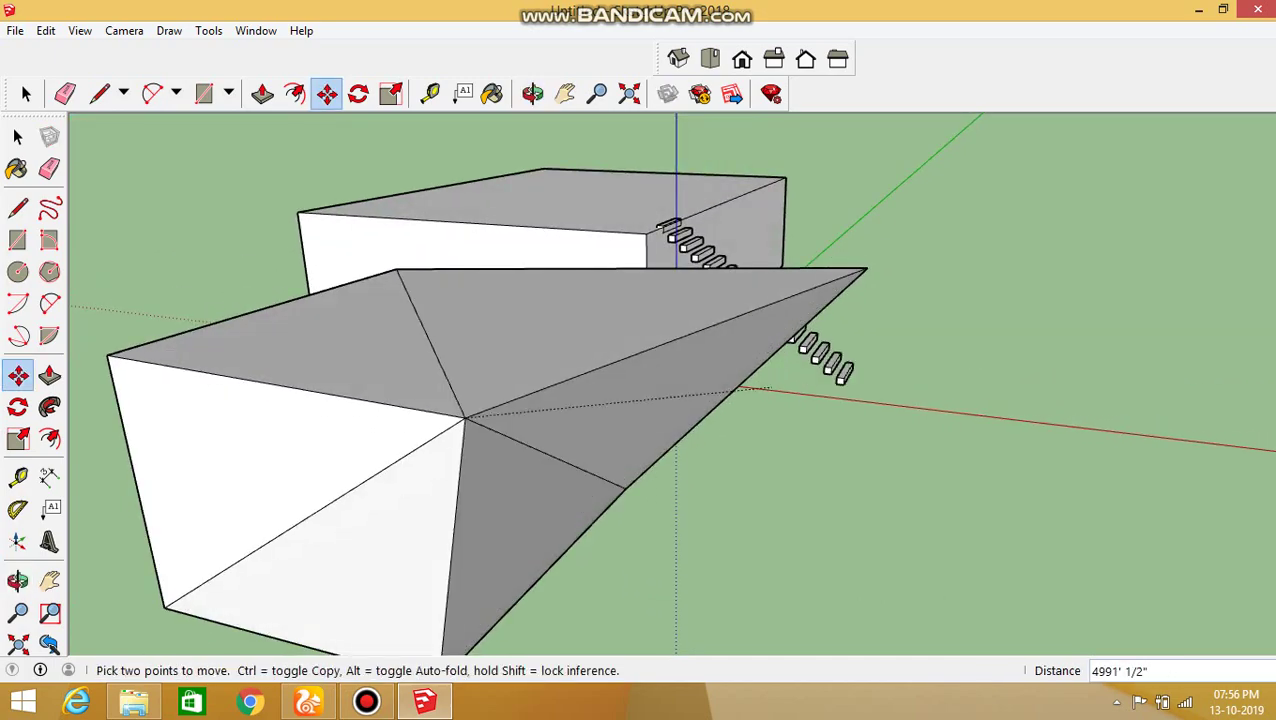
{"action": "left_click", "coordinate": [465, 419]}
{"action": "middle_click_drag", "start_coordinate": [465, 419], "coordinate": [707, 425]}
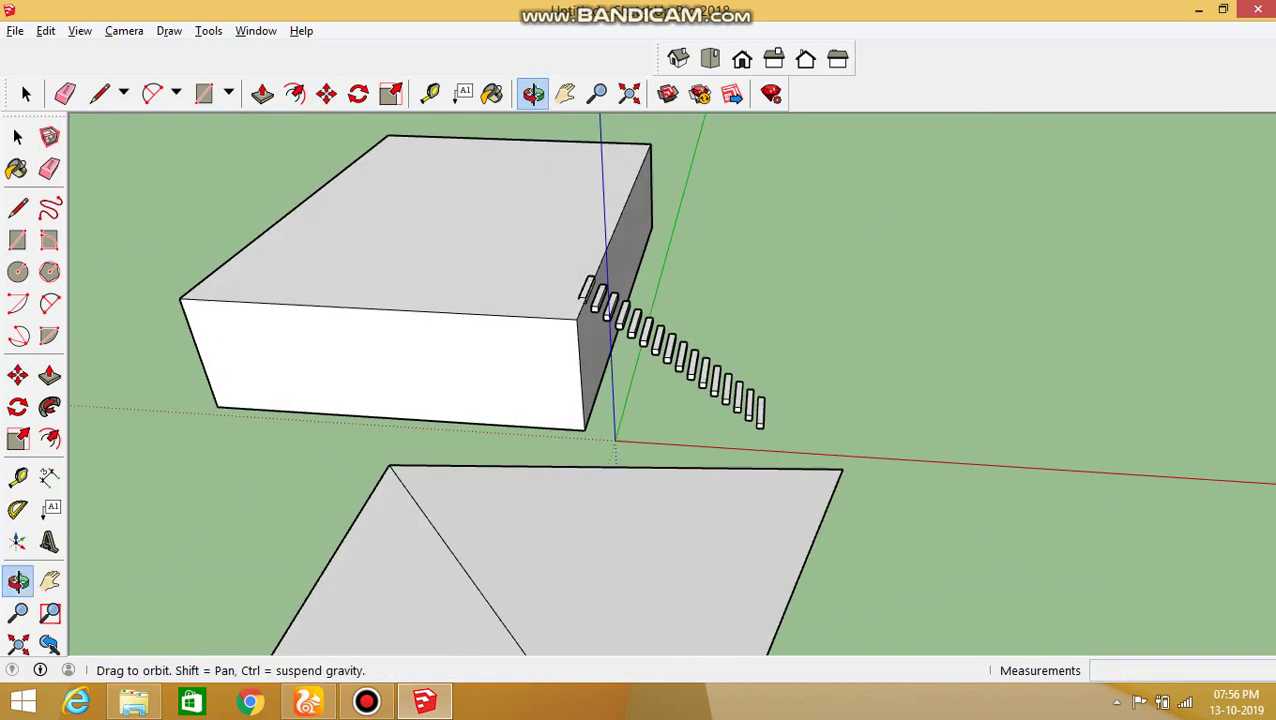
- Move the top edge on the second block's opposite side outward, and shift its sloping top edge to distort the block further
{"action": "scroll", "coordinate": [707, 425], "scroll_direction": "down", "scroll_amount": 4}
{"action": "middle_click_drag", "start_coordinate": [615, 555], "coordinate": [803, 447]}
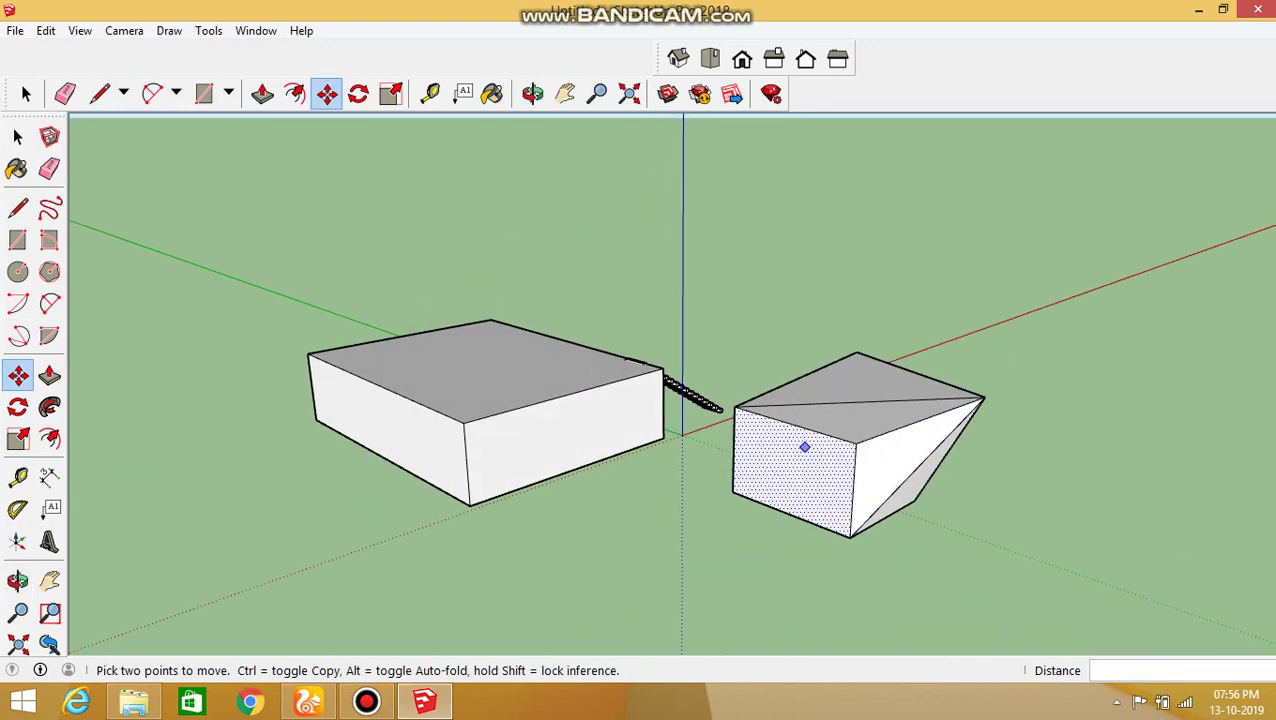
{"action": "left_click", "coordinate": [806, 428]}
{"action": "left_click", "coordinate": [873, 448]}
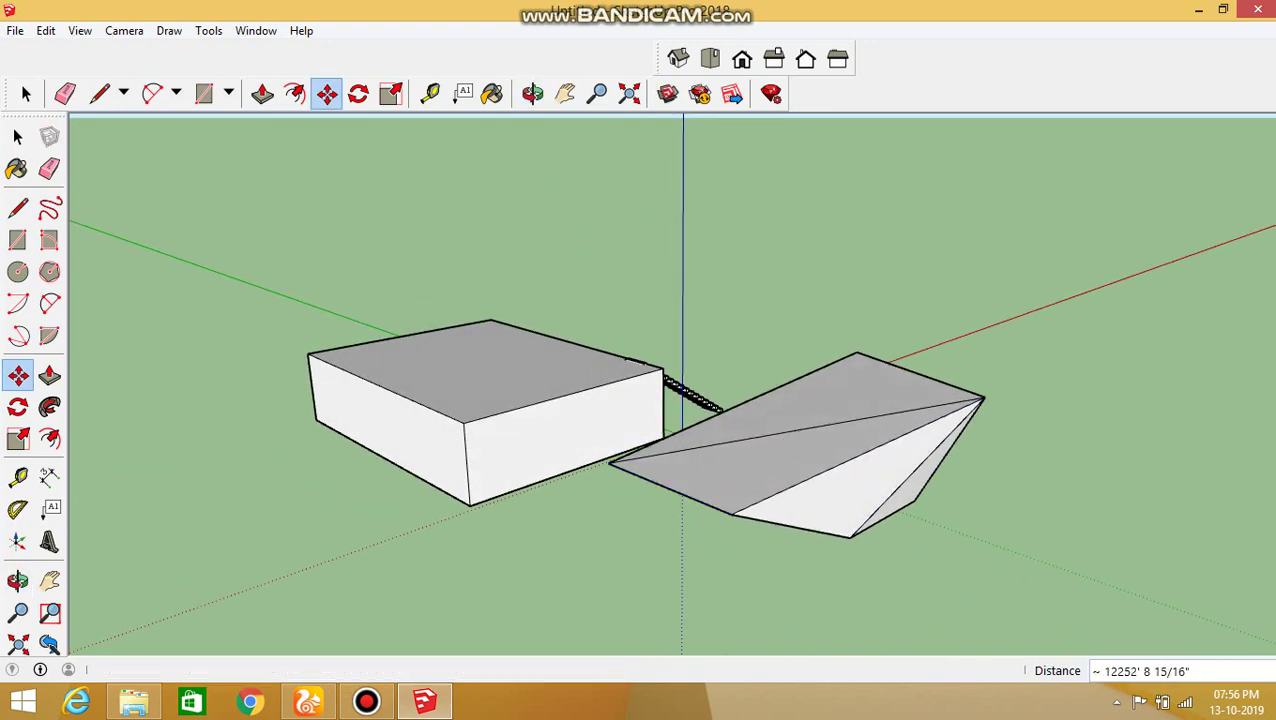
{"action": "left_click", "coordinate": [873, 448]}
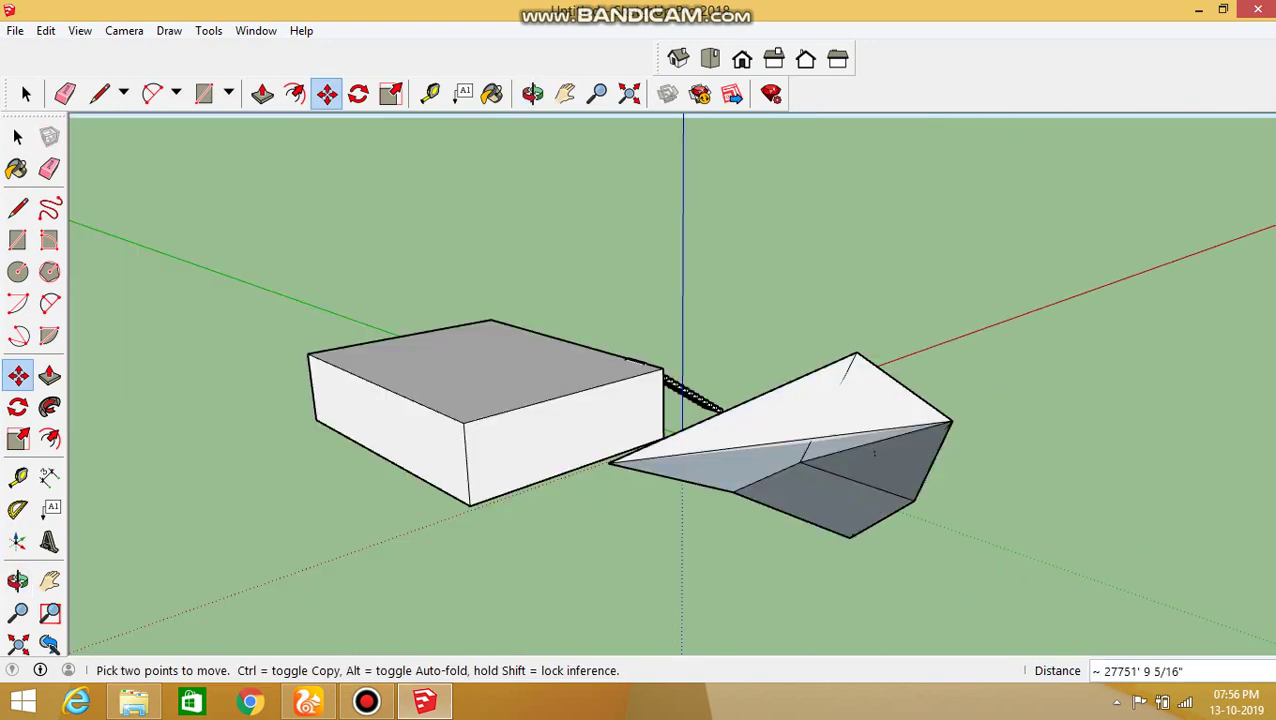
{"action": "scroll", "coordinate": [869, 461], "scroll_direction": "down", "scroll_amount": 4}
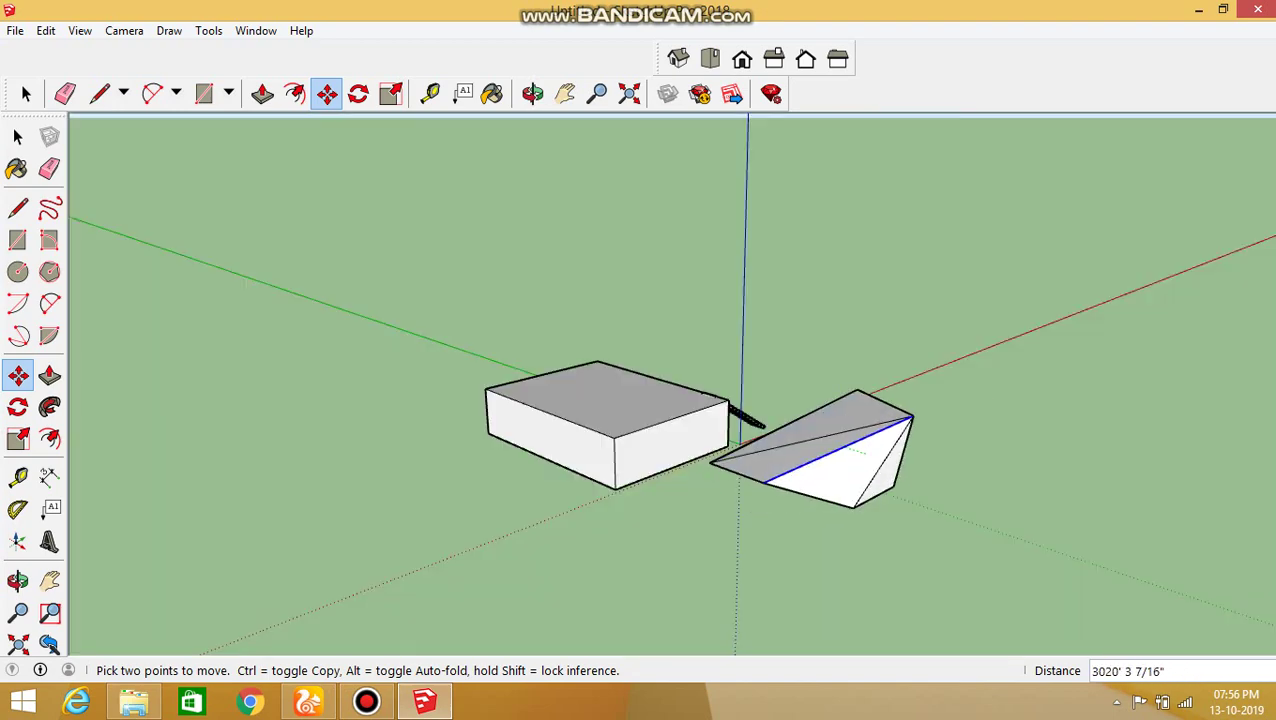
{"action": "left_click", "coordinate": [843, 448]}
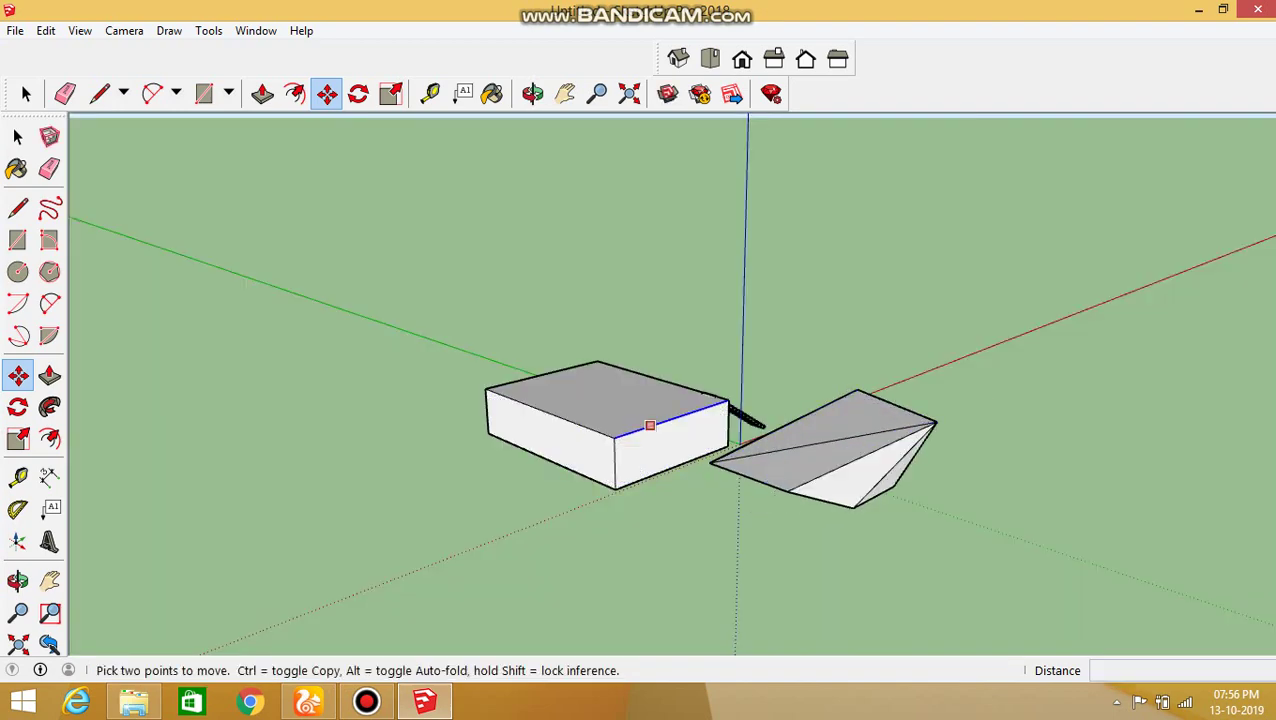
- Move the large block's top edges outward one after another, including the one beside the stair, so that its sides slope
{"action": "left_click", "coordinate": [649, 429]}
{"action": "left_click", "coordinate": [659, 429]}
{"action": "left_click", "coordinate": [592, 431]}
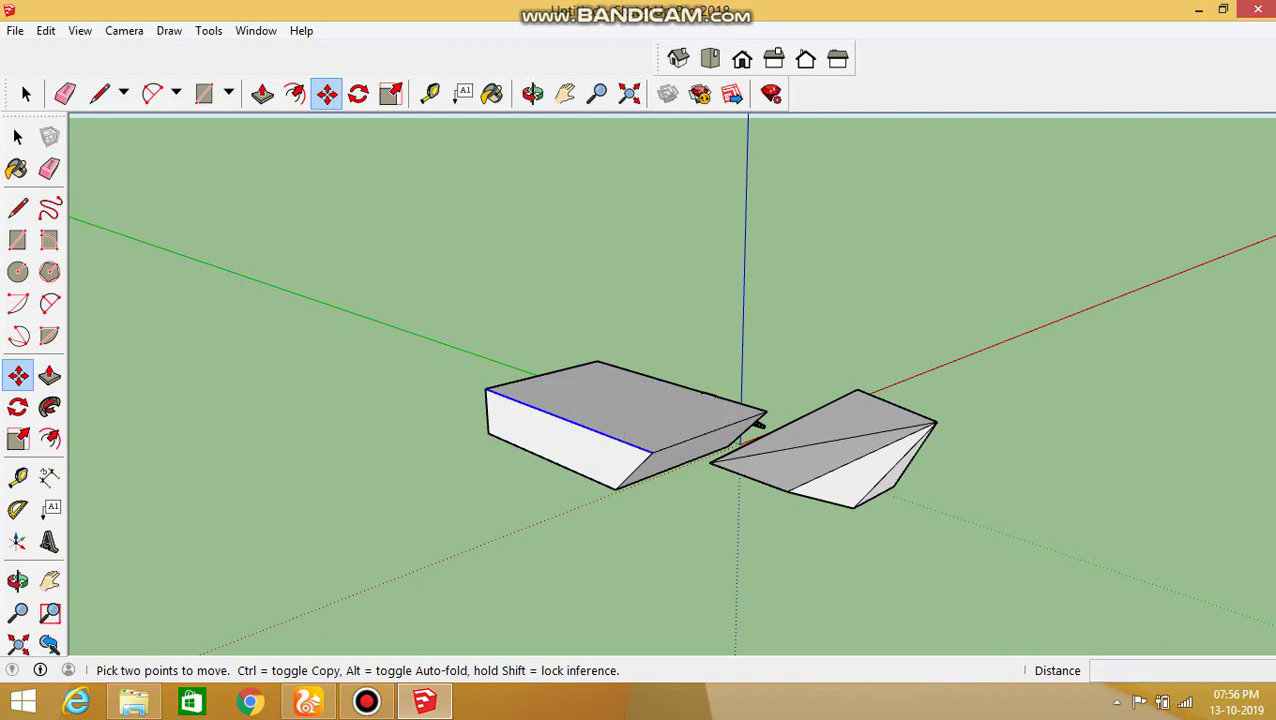
{"action": "left_click", "coordinate": [544, 445]}
{"action": "left_click", "coordinate": [704, 393]}
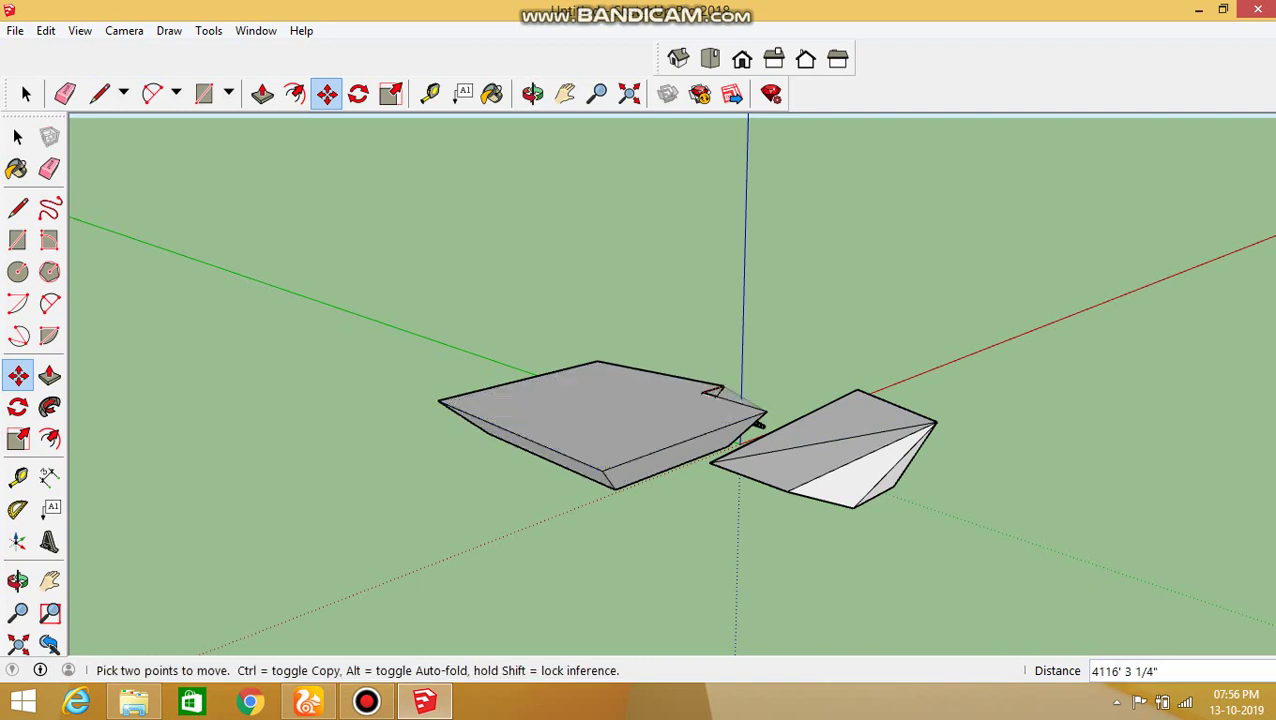
{"action": "left_click", "coordinate": [729, 371]}
{"action": "scroll", "coordinate": [722, 461], "scroll_direction": "down", "scroll_amount": 2}
{"action": "middle_click_drag", "start_coordinate": [722, 461], "coordinate": [420, 290]}
{"action": "scroll", "coordinate": [690, 450], "scroll_direction": "up", "scroll_amount": 4}
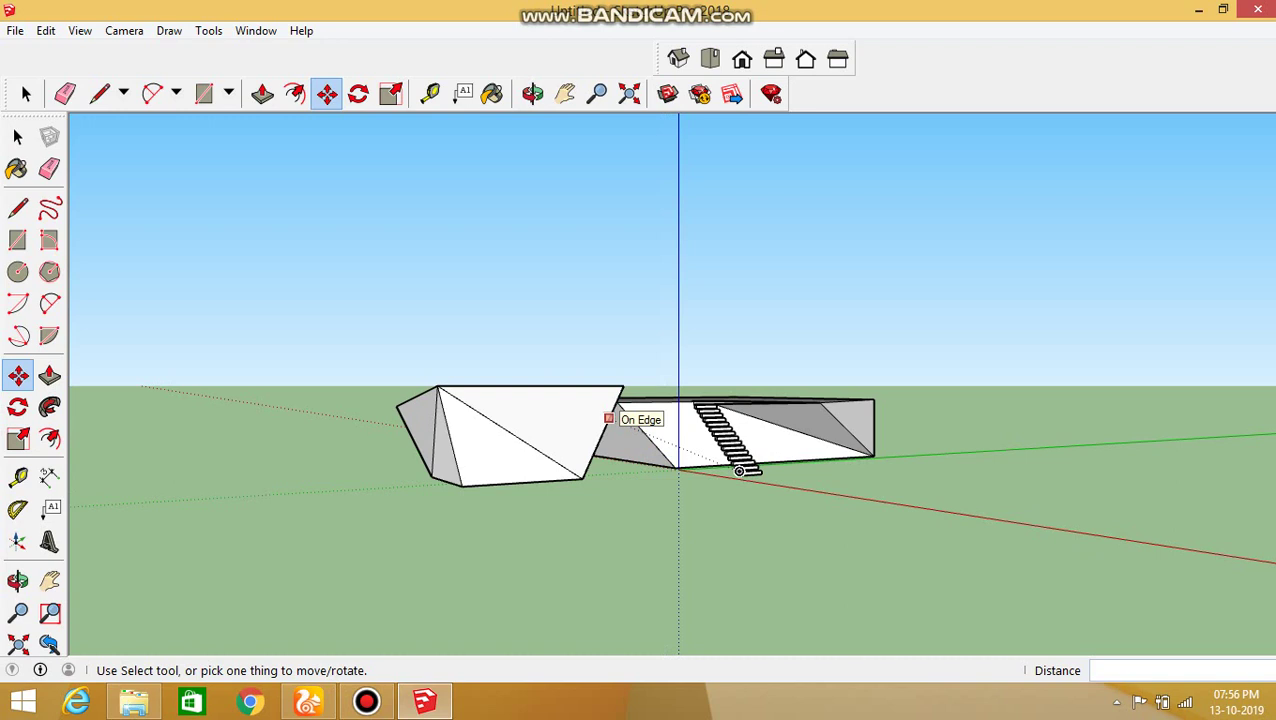
{"action": "left_click", "coordinate": [366, 701]}
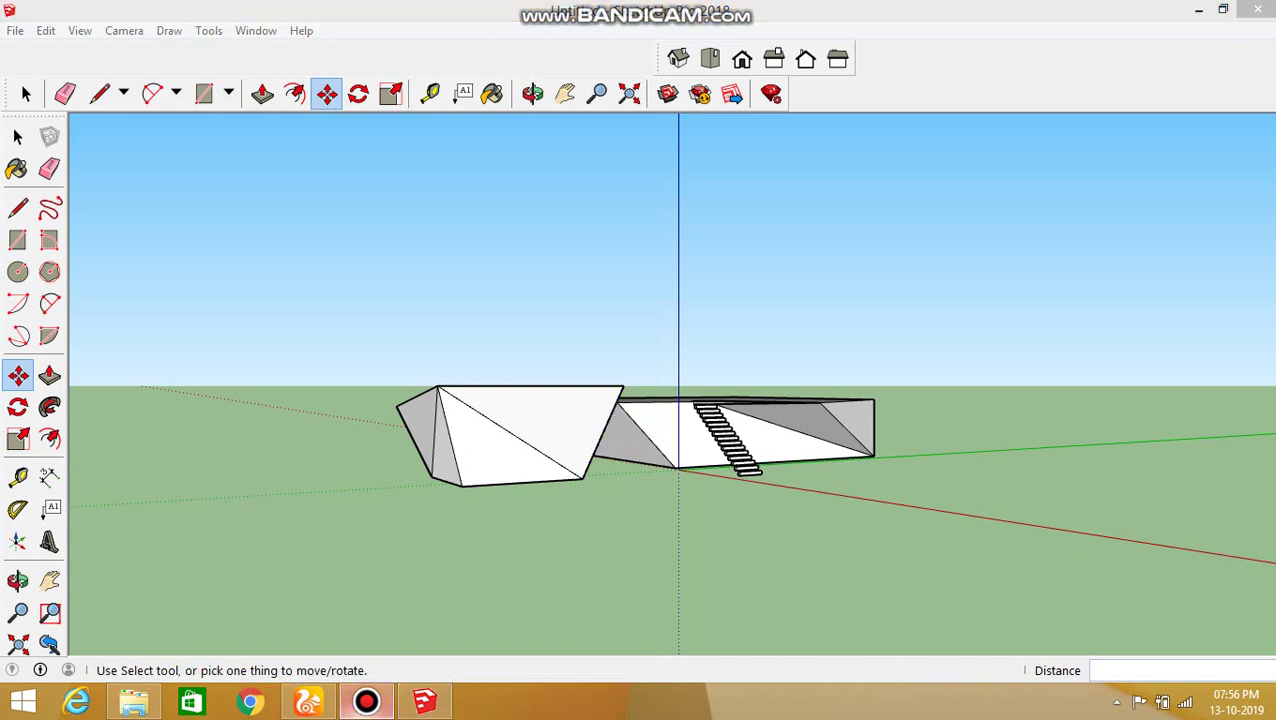